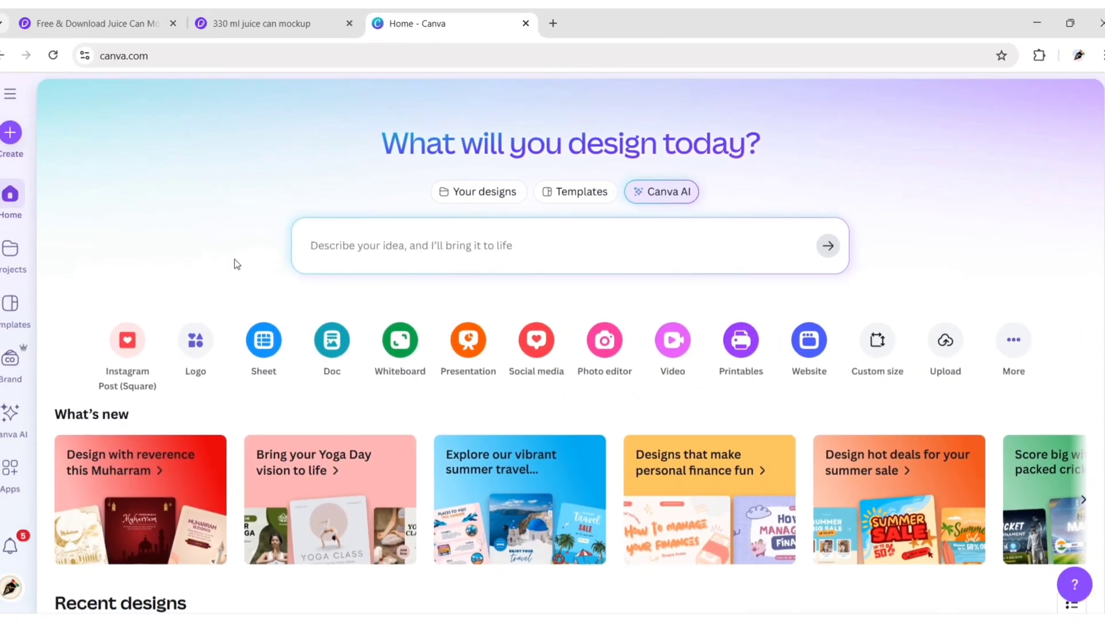
- Create a blank custom-size design of 207 × 102 mm
{"action": "left_click", "coordinate": [868, 341]}
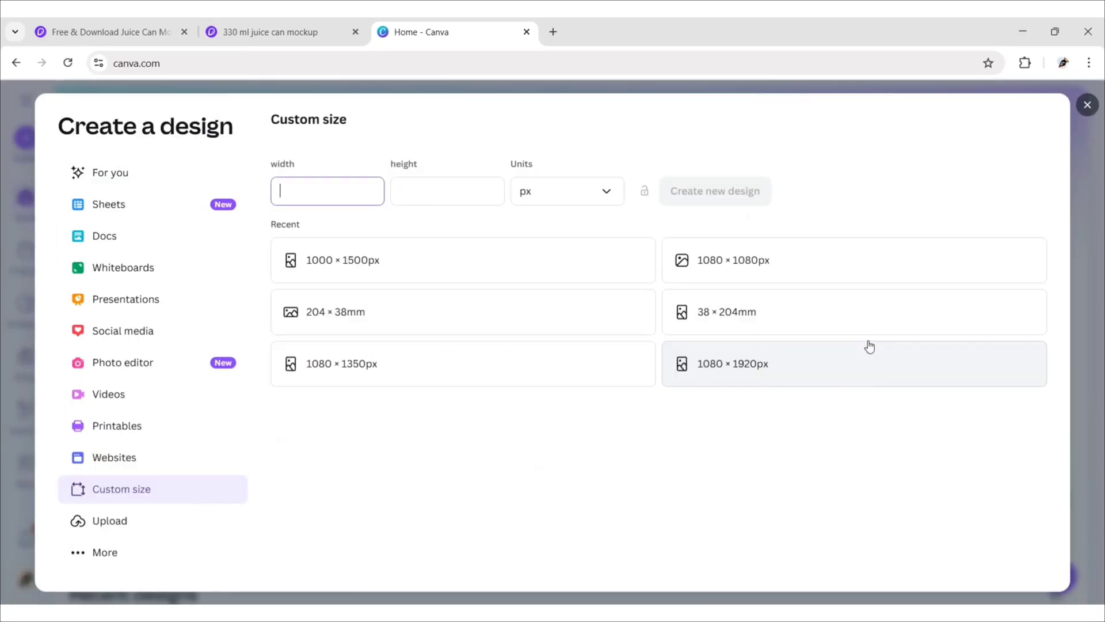
{"action": "left_click", "coordinate": [611, 190]}
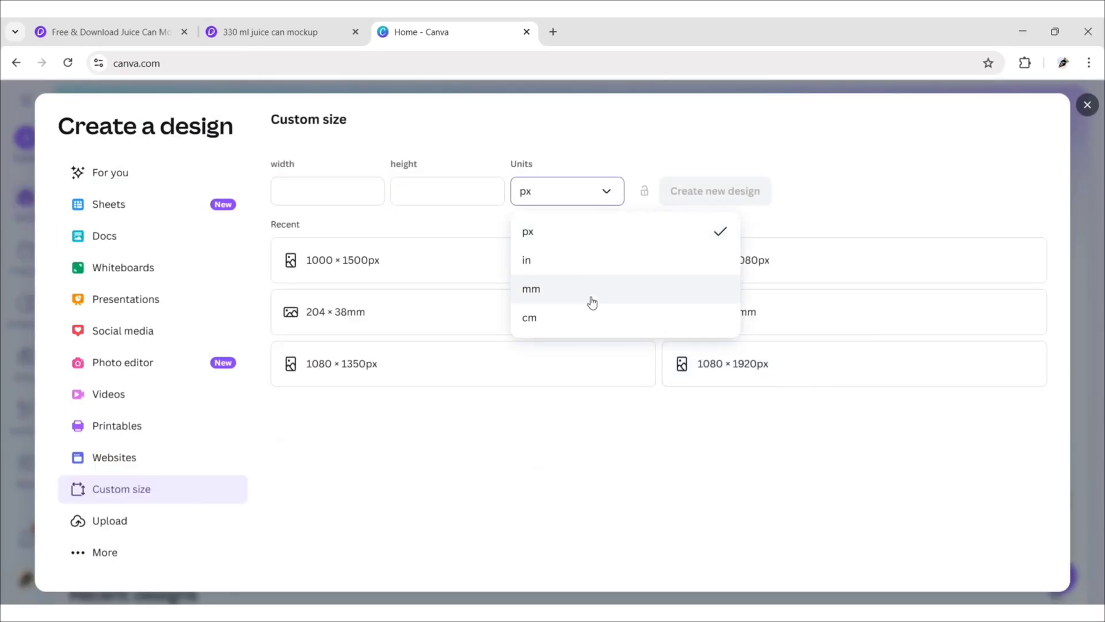
{"action": "left_click", "coordinate": [590, 294]}
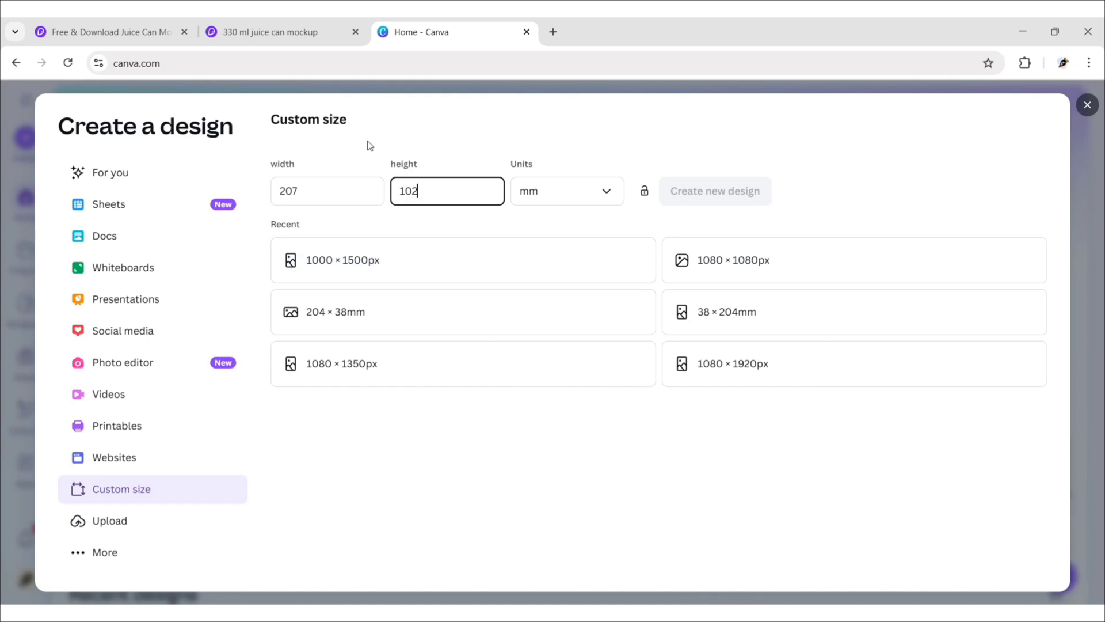
{"action": "left_click", "coordinate": [712, 191]}
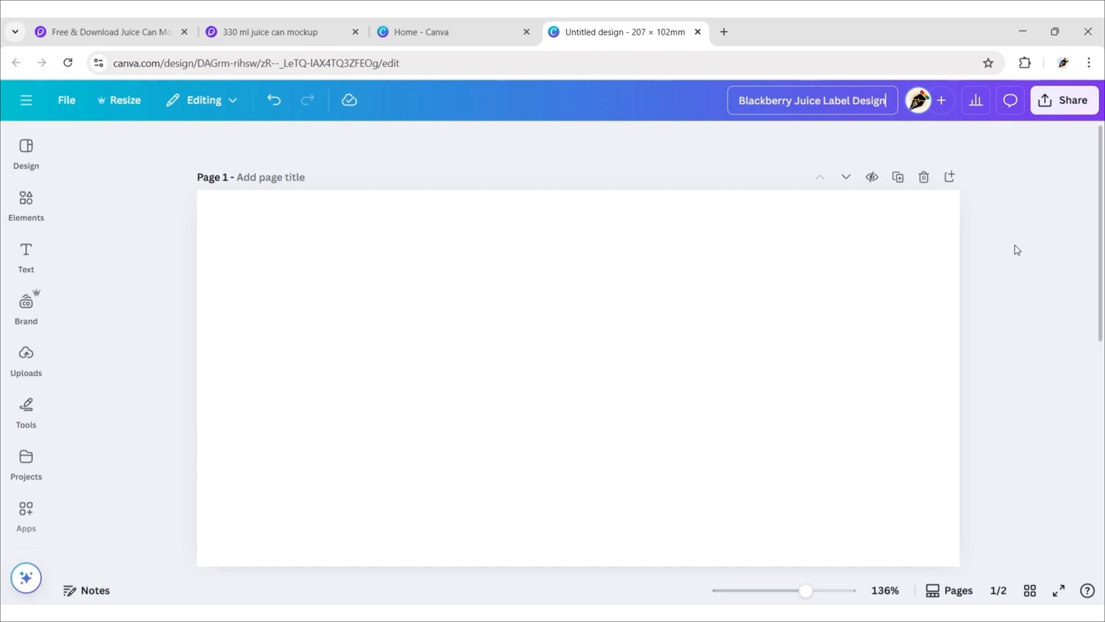
- Add a 3x3 grid of layout guides to the page
{"action": "left_click", "coordinate": [66, 100]}
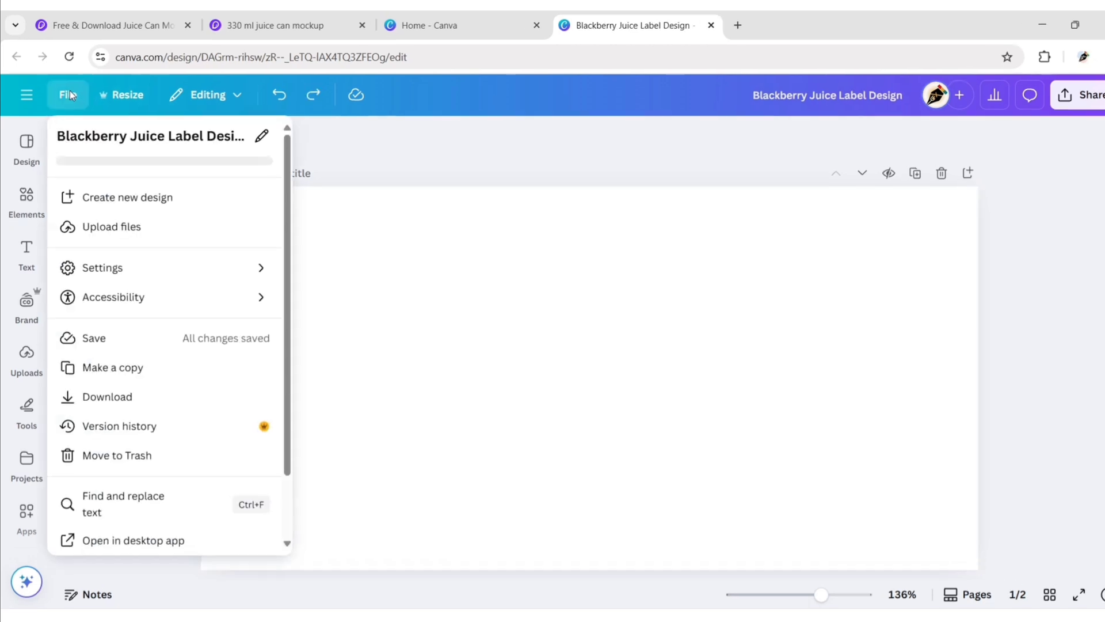
{"action": "mouse_move", "coordinate": [180, 237]}
{"action": "left_click", "coordinate": [456, 277]}
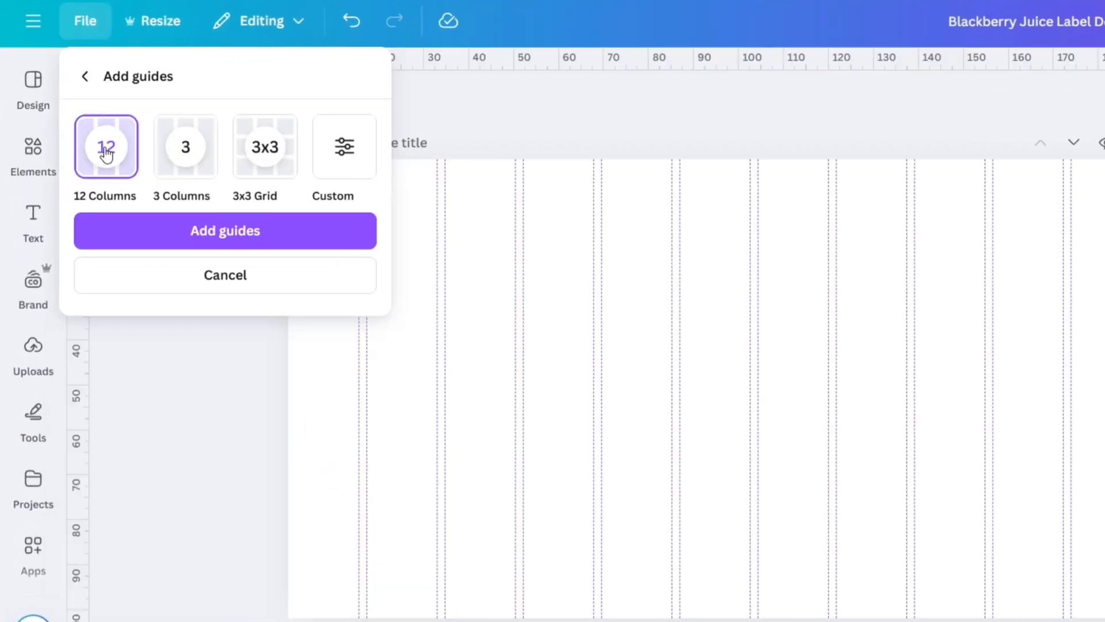
{"action": "left_click", "coordinate": [262, 155]}
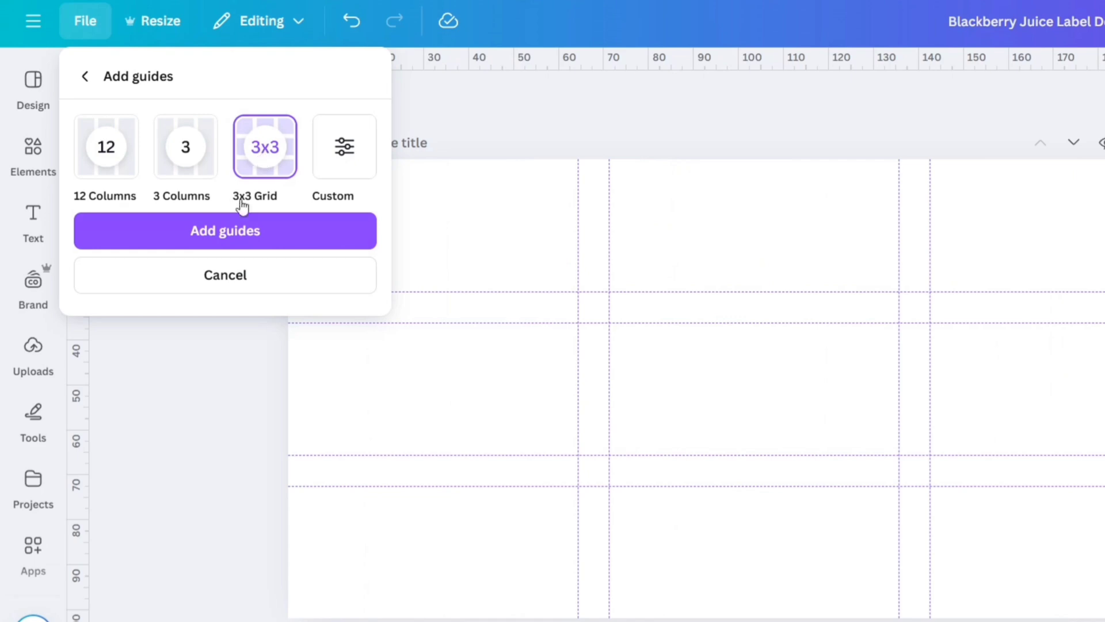
{"action": "left_click", "coordinate": [225, 231]}
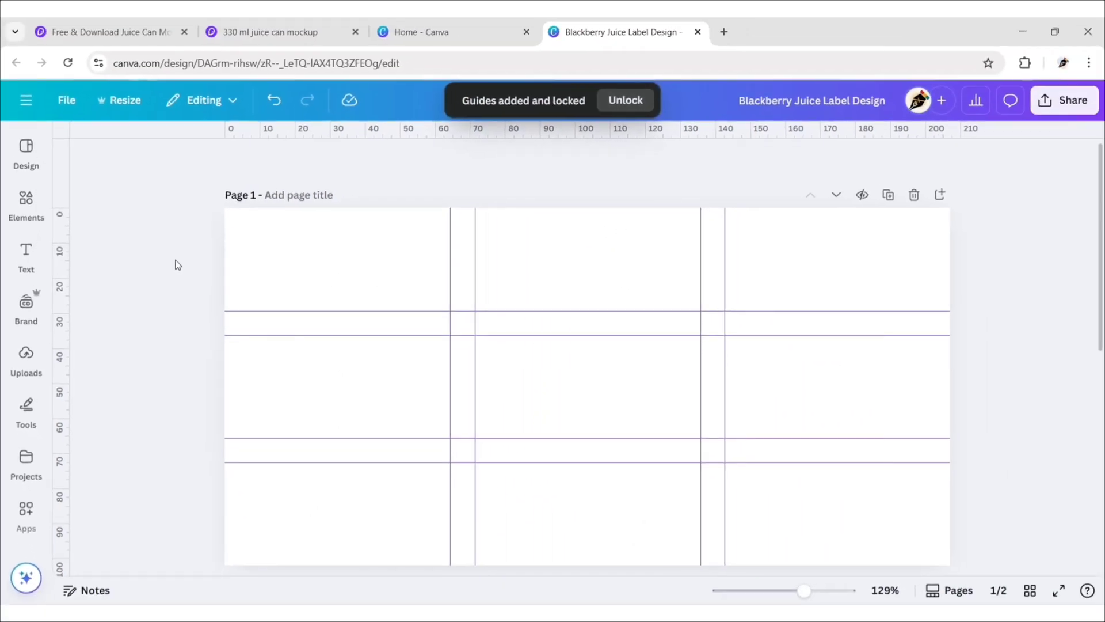
- Set the page background colour to dark purple #34253E
{"action": "left_click", "coordinate": [259, 313]}
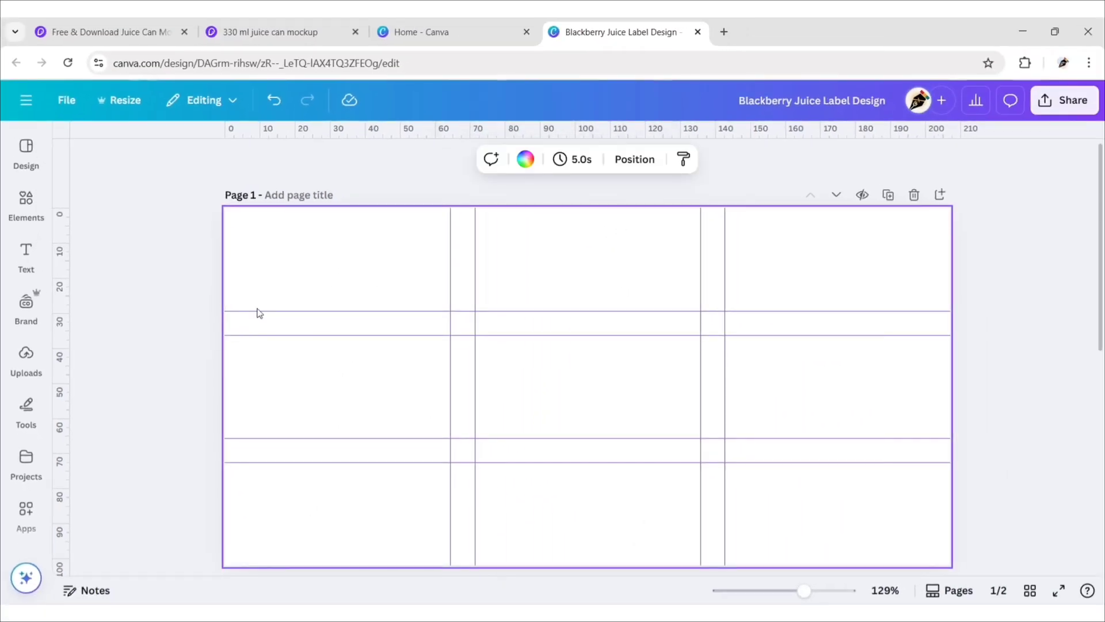
{"action": "left_click", "coordinate": [525, 160]}
{"action": "left_click", "coordinate": [77, 252]}
{"action": "type", "text": "#34253E"}
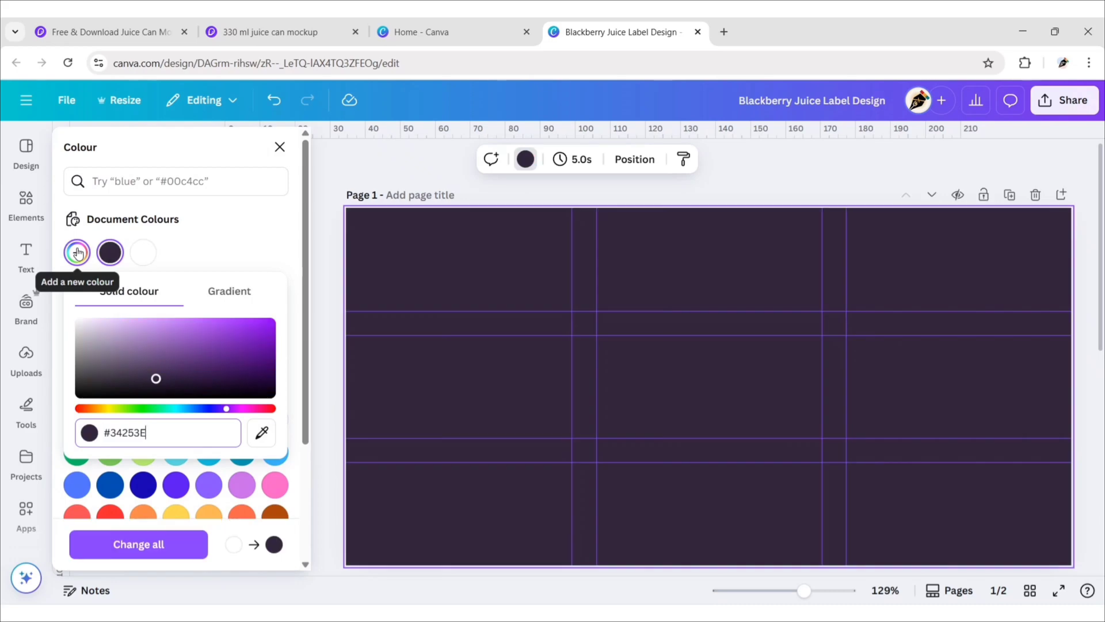
{"action": "left_click", "coordinate": [280, 147]}
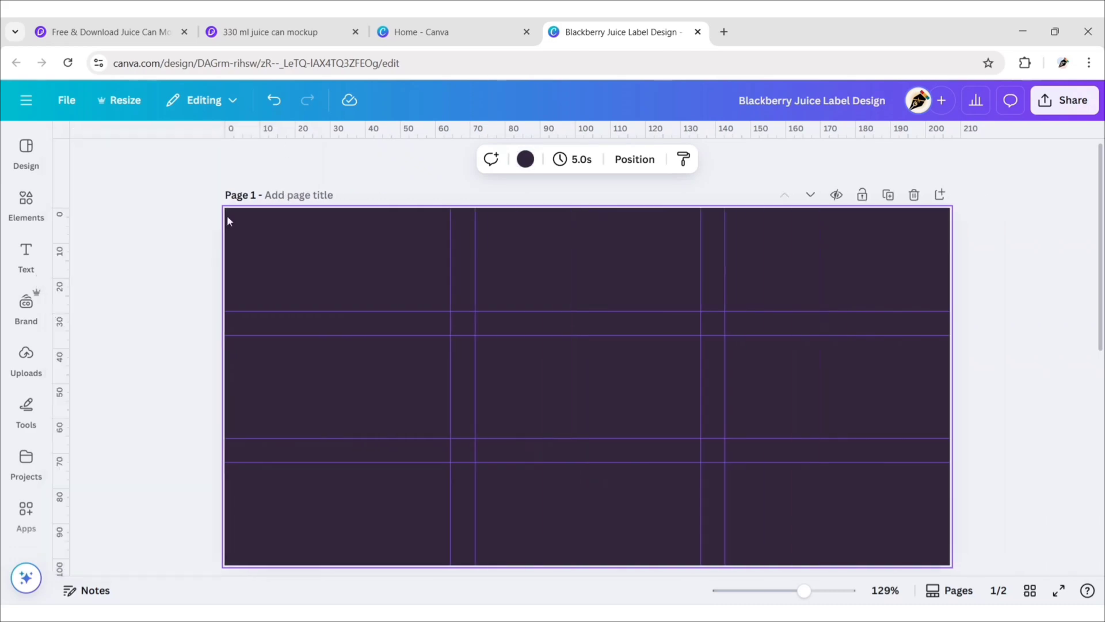
- Add a square shape and stretch it into a full-width band across the top
{"action": "left_click", "coordinate": [26, 201]}
{"action": "left_click", "coordinate": [82, 220]}
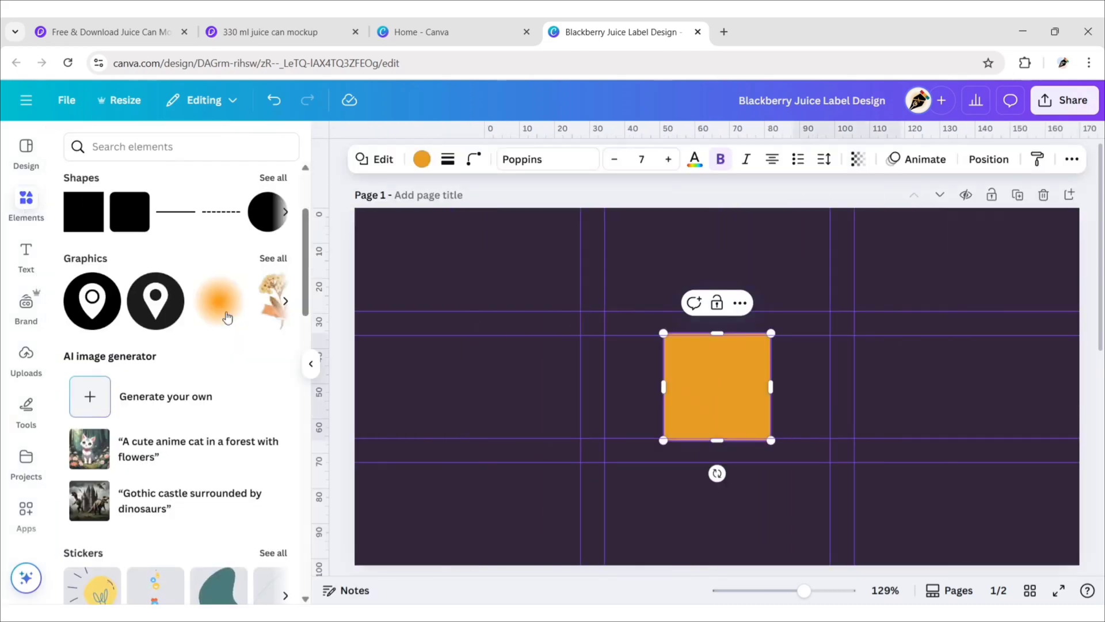
{"action": "left_click", "coordinate": [311, 365]}
{"action": "left_click_drag", "start_coordinate": [588, 416], "coordinate": [280, 291]}
{"action": "left_click_drag", "start_coordinate": [332, 263], "coordinate": [949, 263]}
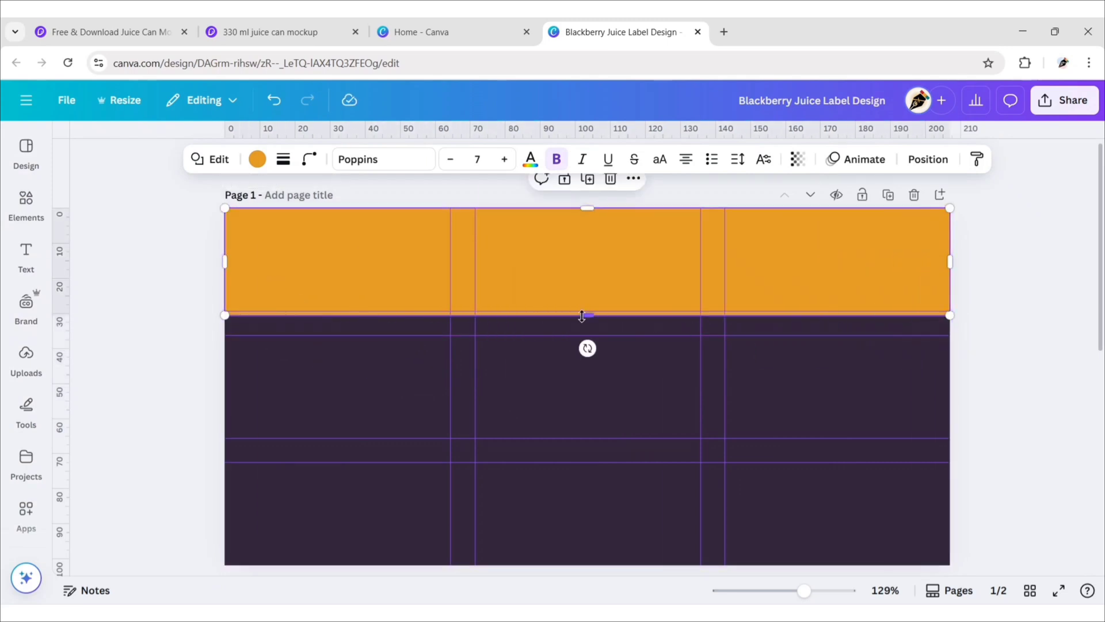
{"action": "left_click_drag", "start_coordinate": [585, 316], "coordinate": [599, 360]}
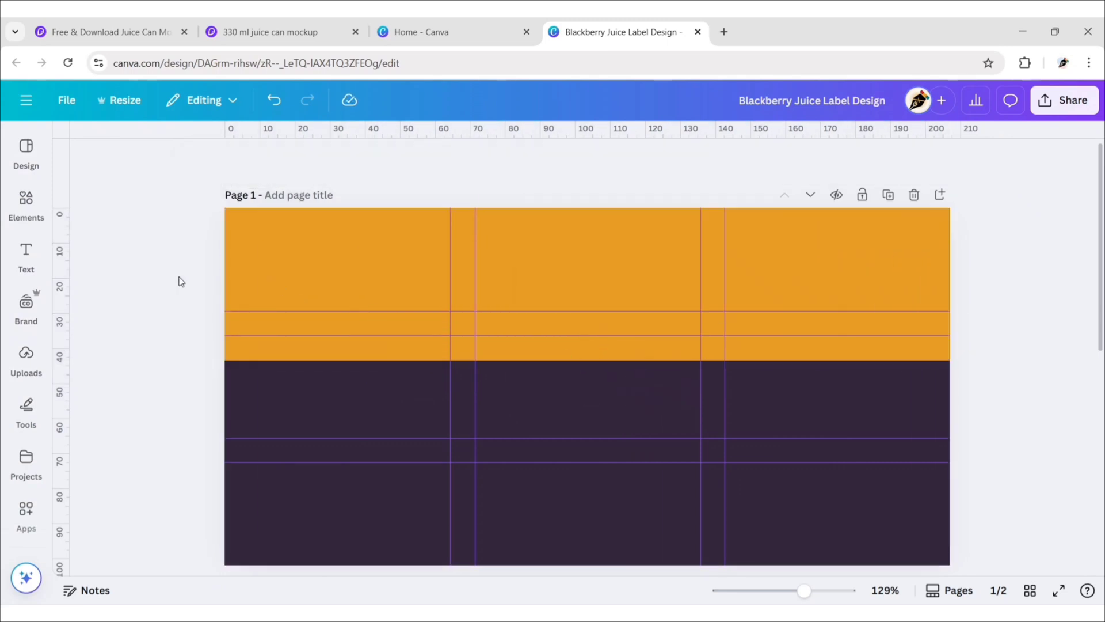
- Recolour the top band to light pink #ECDAE2
{"action": "left_click", "coordinate": [255, 162]}
{"action": "left_click", "coordinate": [208, 305]}
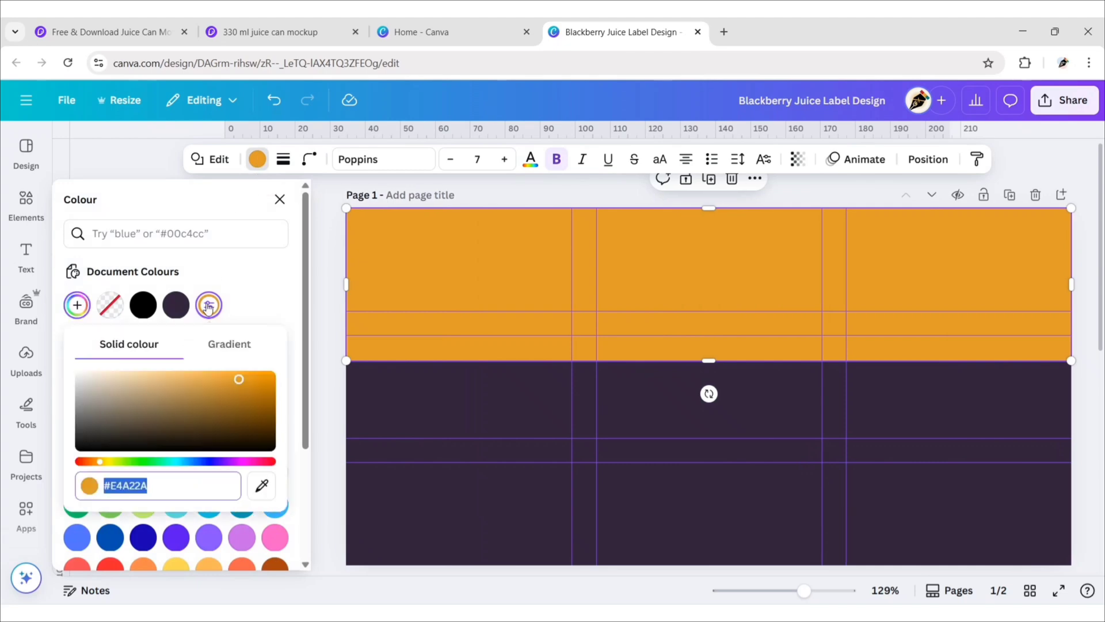
{"action": "left_click", "coordinate": [208, 305]}
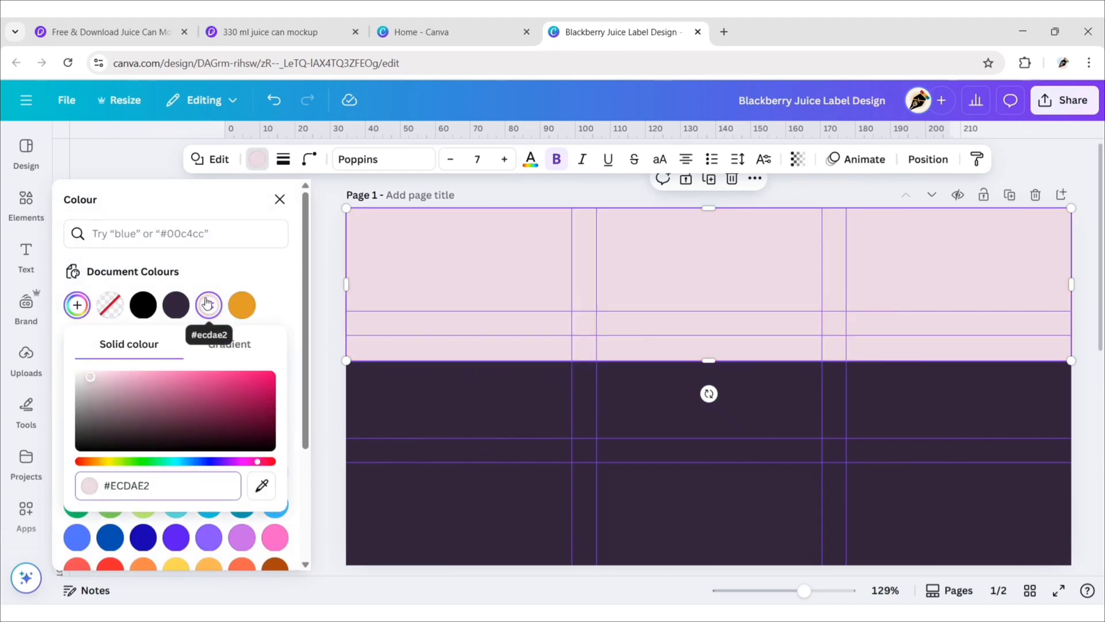
{"action": "left_click", "coordinate": [280, 201]}
{"action": "left_click", "coordinate": [135, 312]}
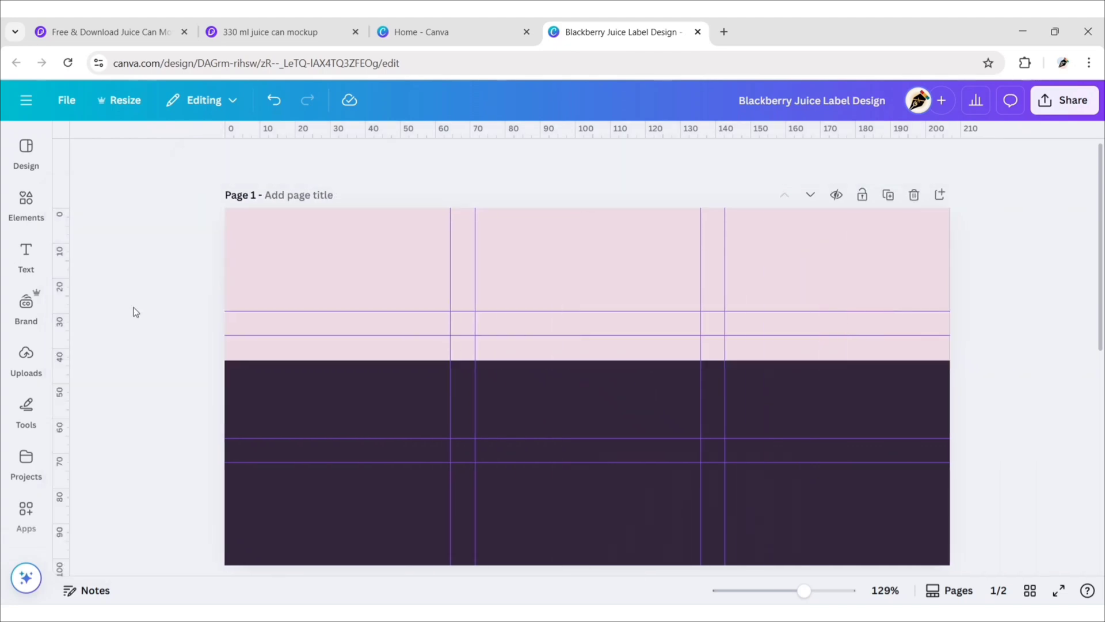
{"action": "left_click", "coordinate": [24, 218]}
- Add a 'simple cloud shape' graphic, colour it light pink, shrink it and place it on the band edge
{"action": "type", "text": "simple cloud sha"}
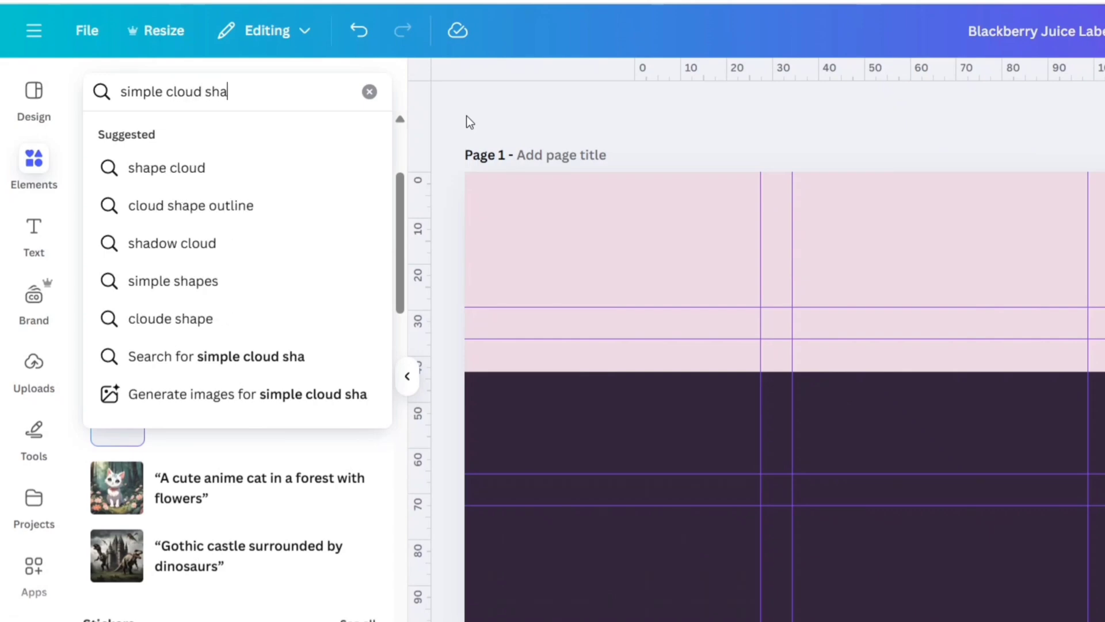
{"action": "type", "text": "pe"}
{"action": "key", "text": "Return"}
{"action": "left_click", "coordinate": [156, 137]}
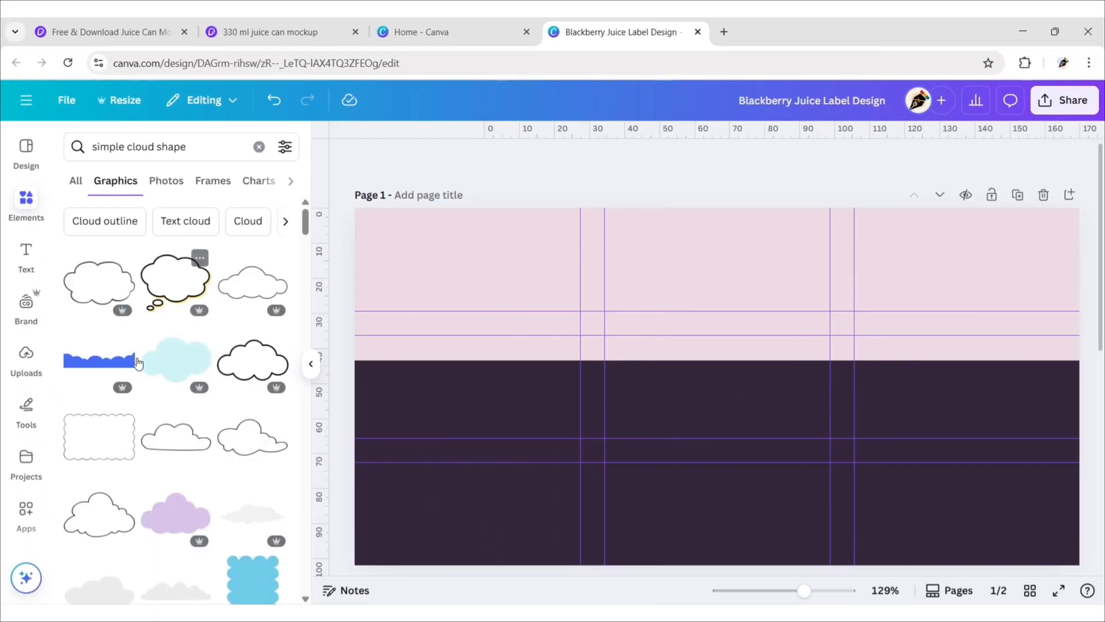
{"action": "left_click", "coordinate": [100, 518]}
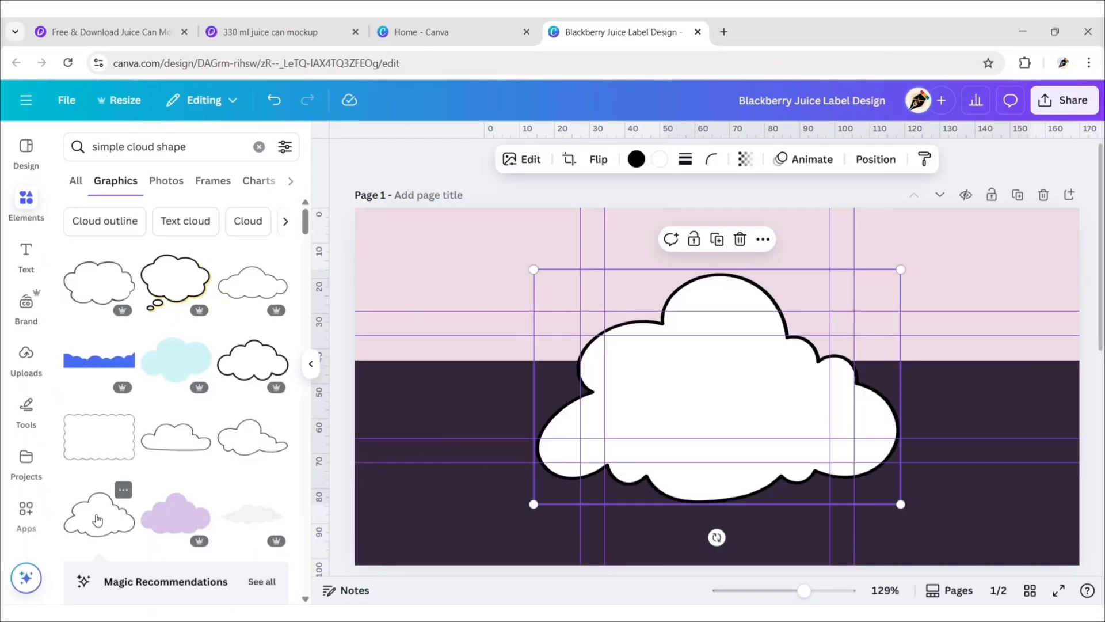
{"action": "left_click", "coordinate": [309, 366]}
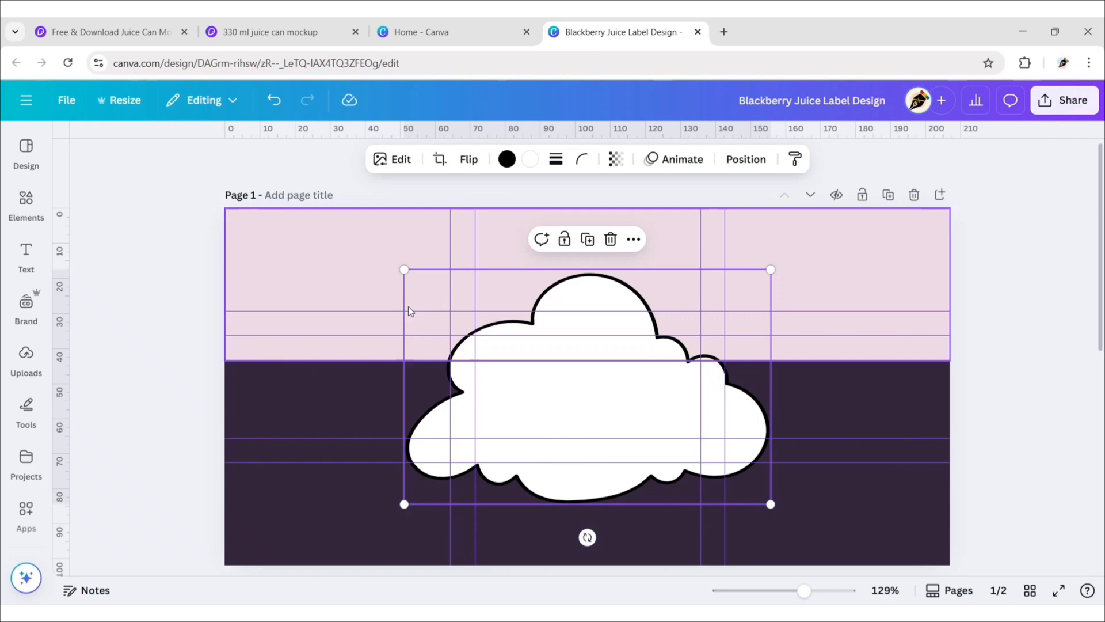
{"action": "left_click", "coordinate": [505, 159]}
{"action": "left_click", "coordinate": [176, 254]}
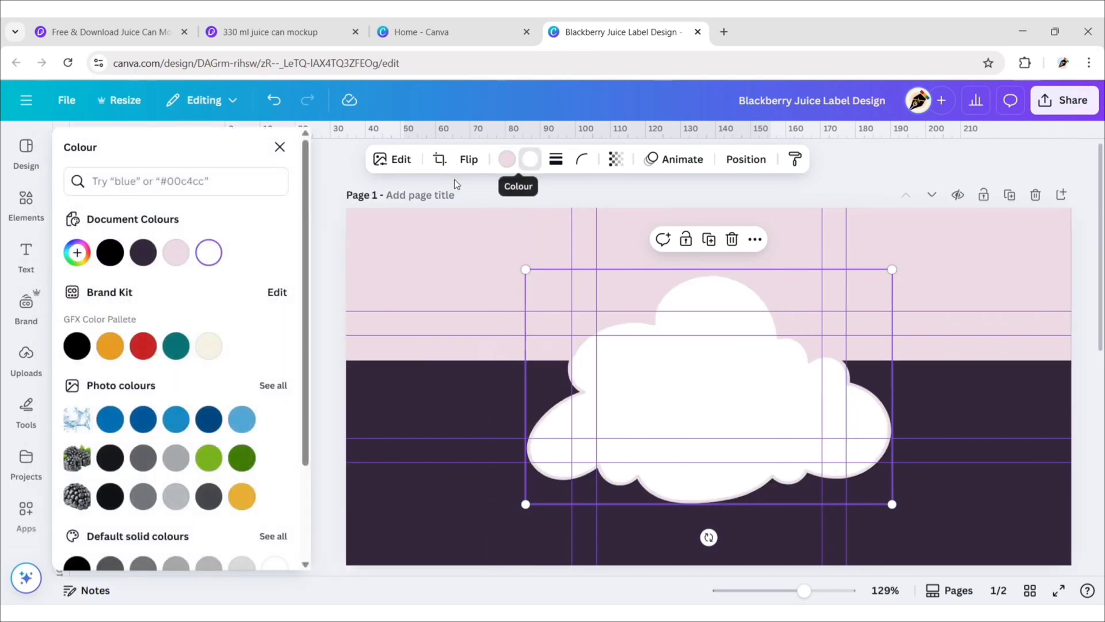
{"action": "left_click", "coordinate": [175, 253]}
{"action": "left_click", "coordinate": [280, 146]}
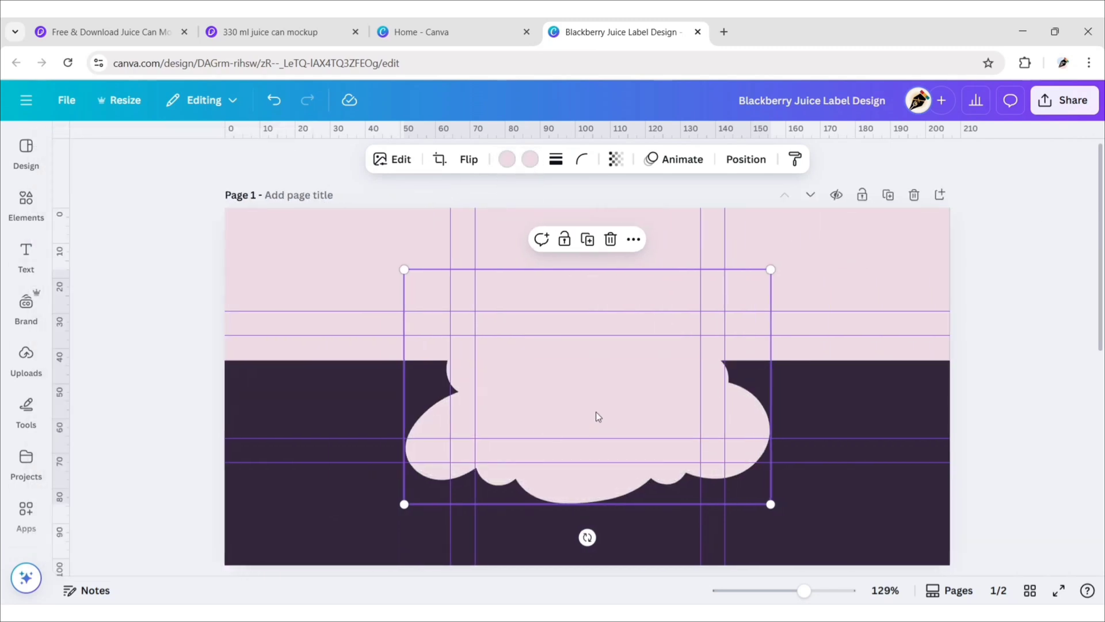
{"action": "left_click_drag", "start_coordinate": [591, 228], "coordinate": [452, 343]}
{"action": "left_click_drag", "start_coordinate": [337, 403], "coordinate": [582, 423]}
- Duplicate the cloud into horizontally mirrored copies along the band edge, tilting one about -10°
{"action": "left_click", "coordinate": [282, 222]}
{"action": "left_click", "coordinate": [469, 159]}
{"action": "left_click", "coordinate": [455, 185]}
{"action": "left_click", "coordinate": [447, 227]}
{"action": "left_click_drag", "start_coordinate": [688, 485], "coordinate": [758, 530]}
{"action": "left_click", "coordinate": [602, 414]}
{"action": "left_click", "coordinate": [470, 159]}
{"action": "left_click", "coordinate": [476, 194]}
{"action": "left_click_drag", "start_coordinate": [616, 421], "coordinate": [582, 376]}
{"action": "left_click_drag", "start_coordinate": [578, 513], "coordinate": [597, 507]}
{"action": "left_click_drag", "start_coordinate": [594, 398], "coordinate": [604, 395]}
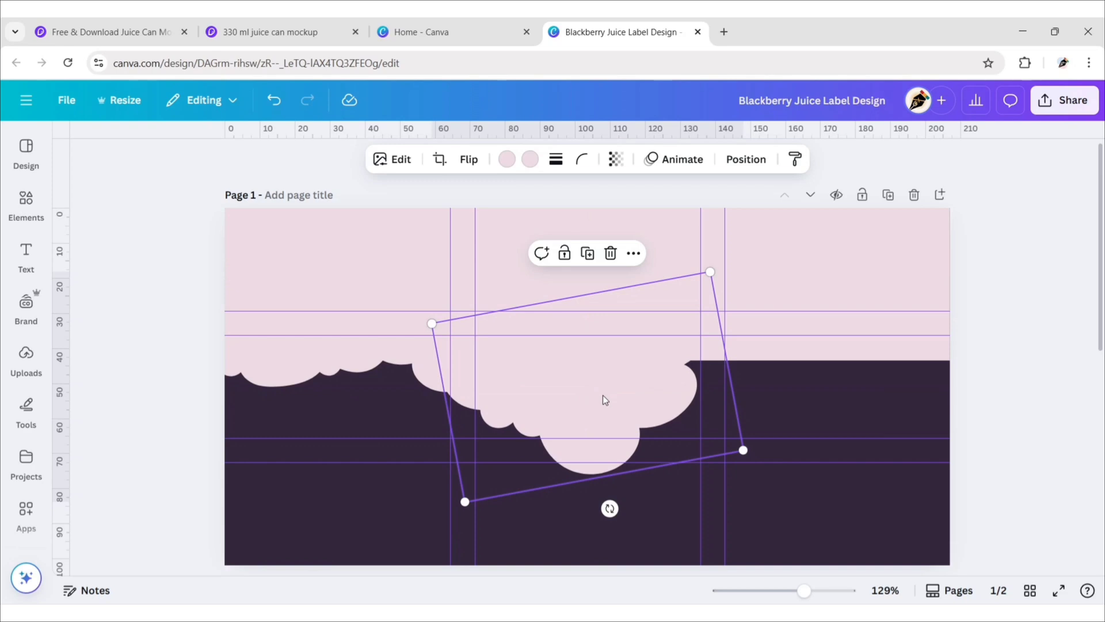
- Add another mirrored cloud copy and level it along the band's right edge
{"action": "left_click", "coordinate": [587, 253]}
{"action": "left_click", "coordinate": [469, 159]}
{"action": "left_click", "coordinate": [454, 215]}
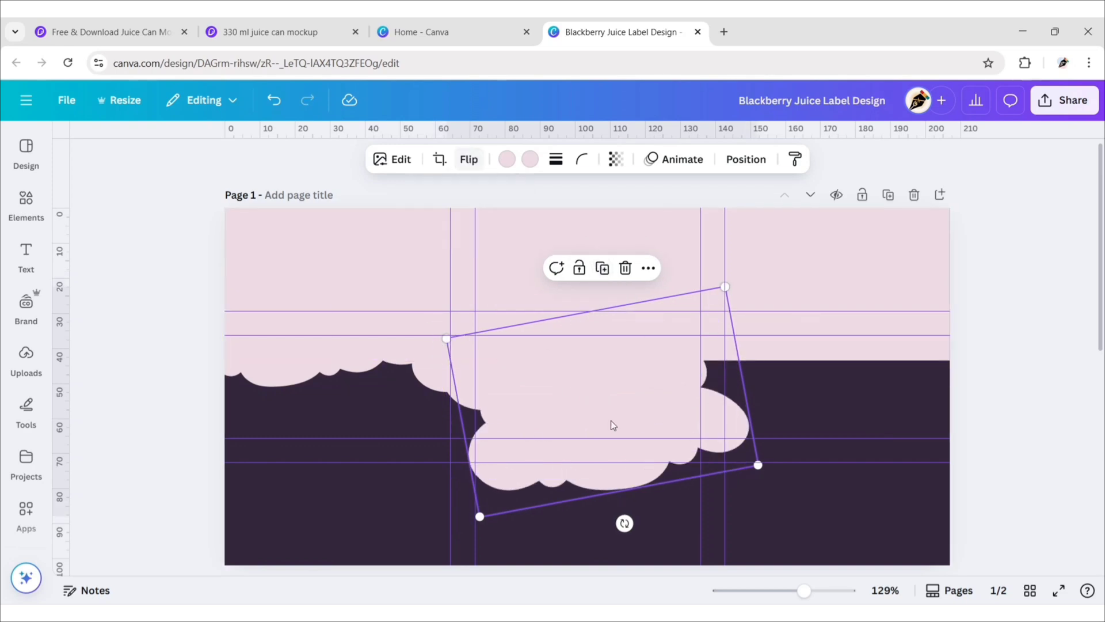
{"action": "left_click_drag", "start_coordinate": [610, 425], "coordinate": [673, 370]}
{"action": "left_click_drag", "start_coordinate": [691, 468], "coordinate": [629, 441]}
{"action": "left_click_drag", "start_coordinate": [630, 355], "coordinate": [819, 343]}
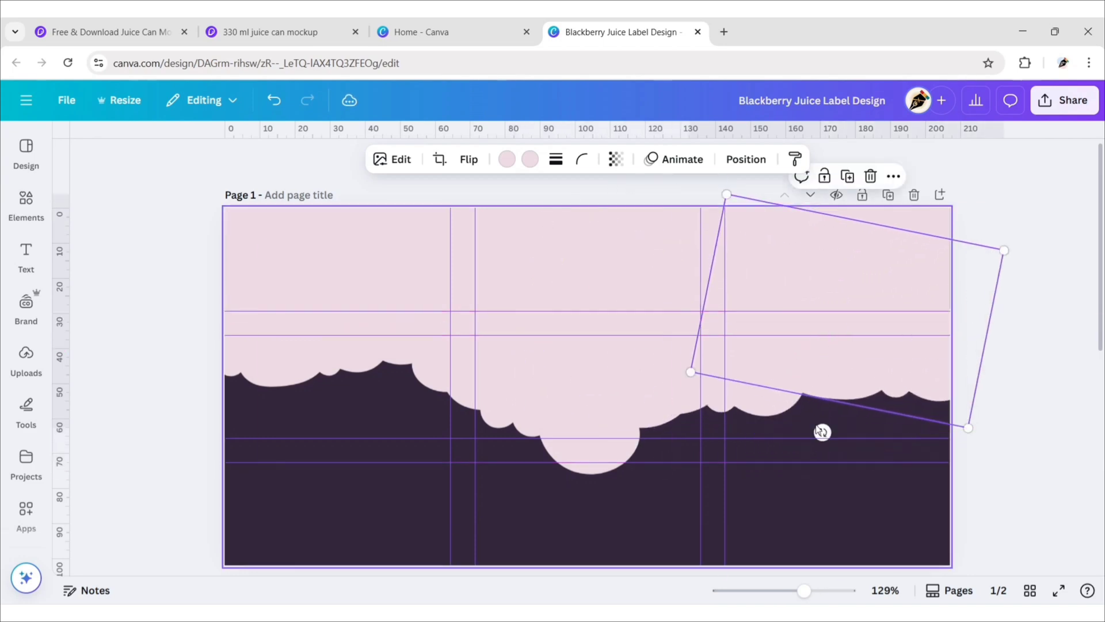
{"action": "left_click_drag", "start_coordinate": [822, 432], "coordinate": [848, 363]}
{"action": "left_click", "coordinate": [998, 431]}
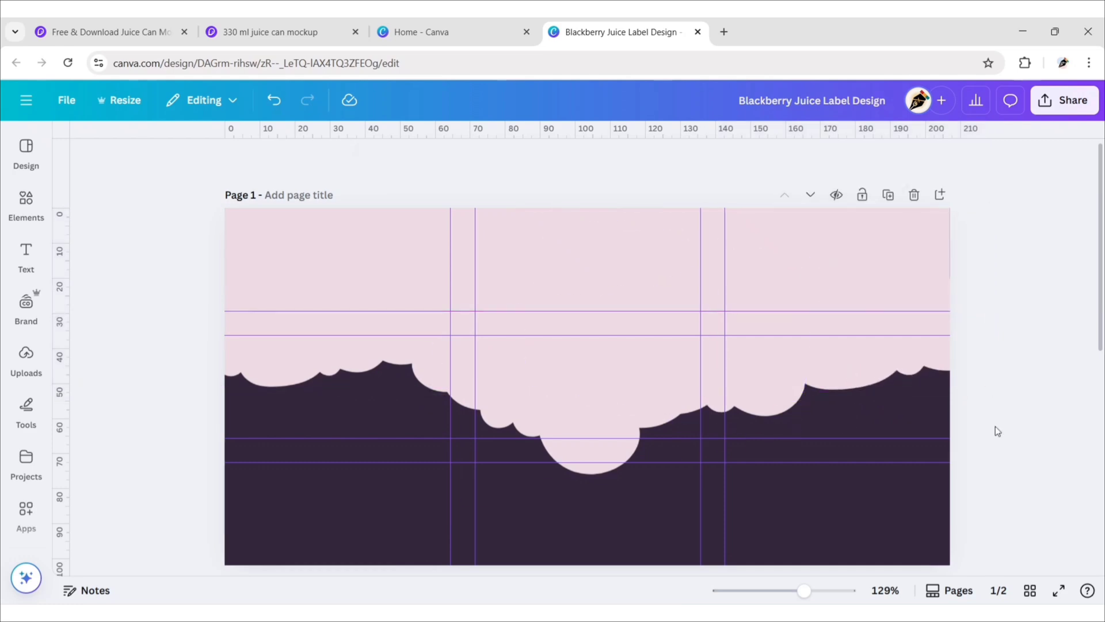
- Add the purple cloud blob graphic and recolour it to the dark label colour
{"action": "left_click", "coordinate": [26, 205]}
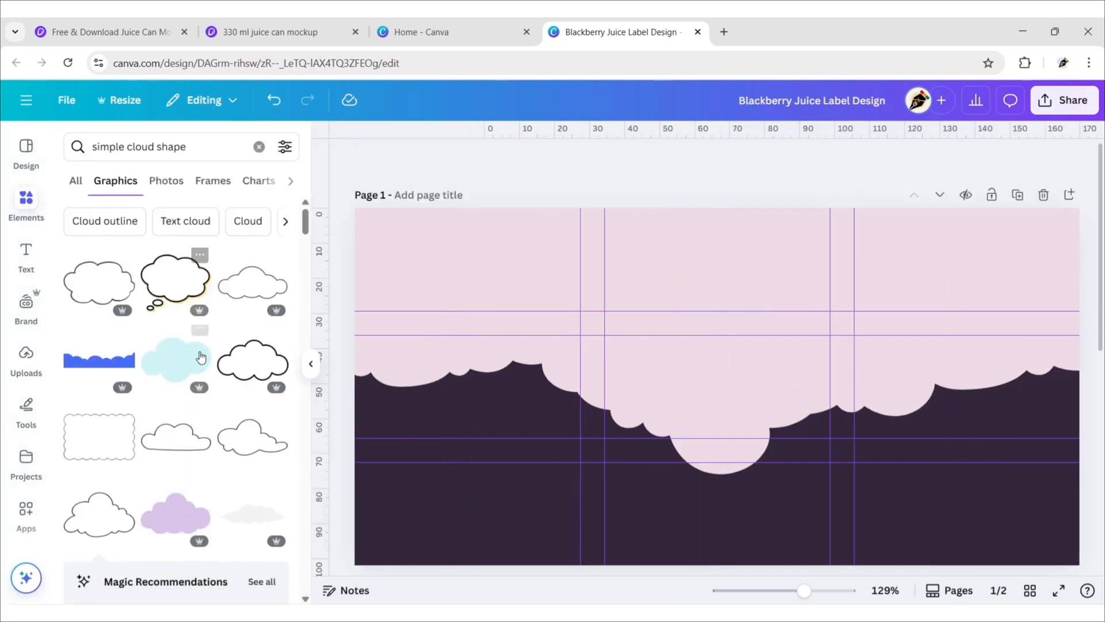
{"action": "scroll", "coordinate": [201, 358], "scroll_direction": "down", "scroll_amount": 12}
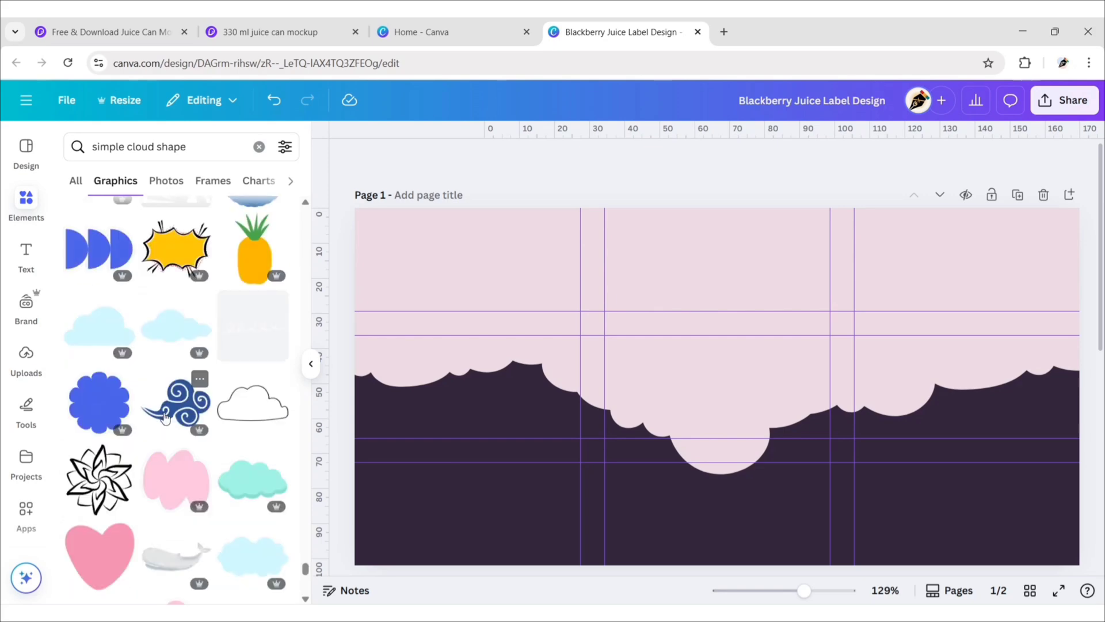
{"action": "scroll", "coordinate": [166, 403], "scroll_direction": "down", "scroll_amount": 8}
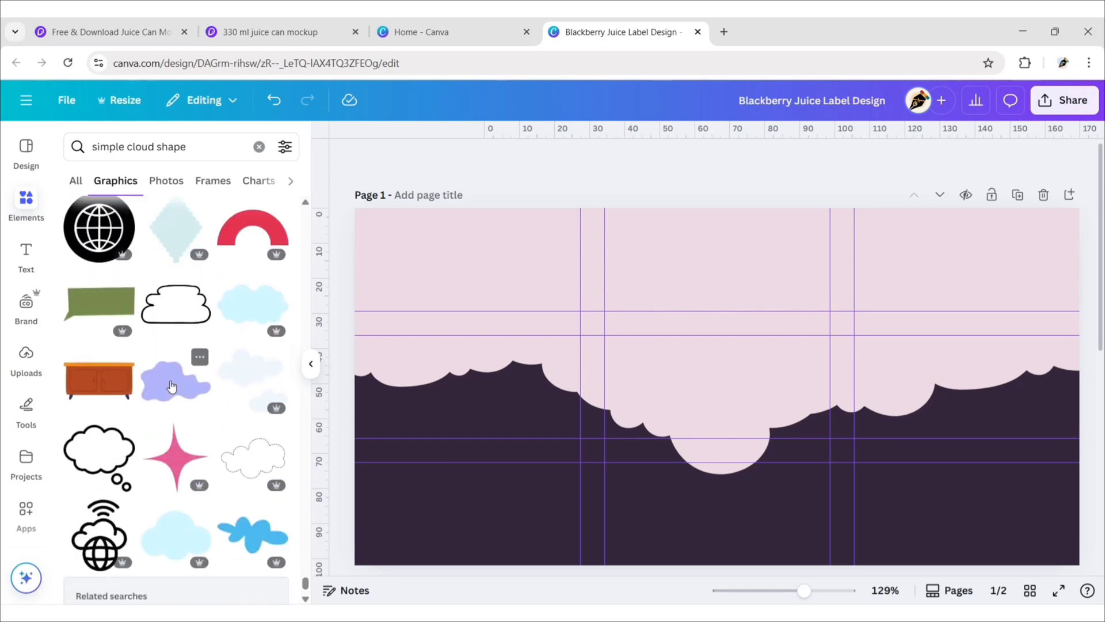
{"action": "left_click", "coordinate": [172, 387]}
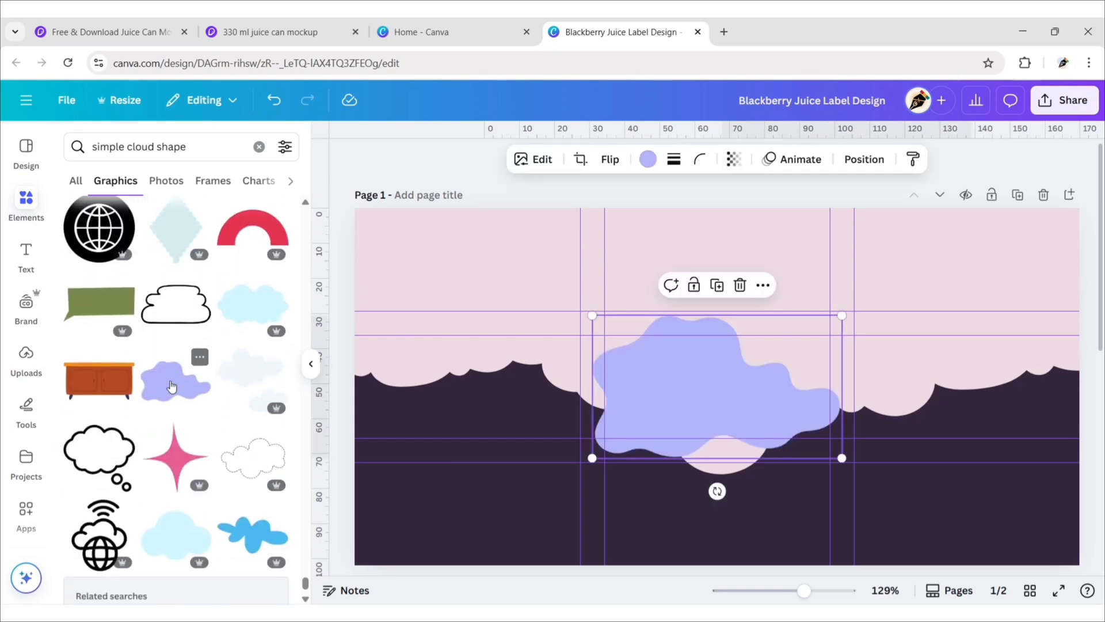
{"action": "left_click", "coordinate": [311, 364]}
{"action": "left_click", "coordinate": [518, 159]}
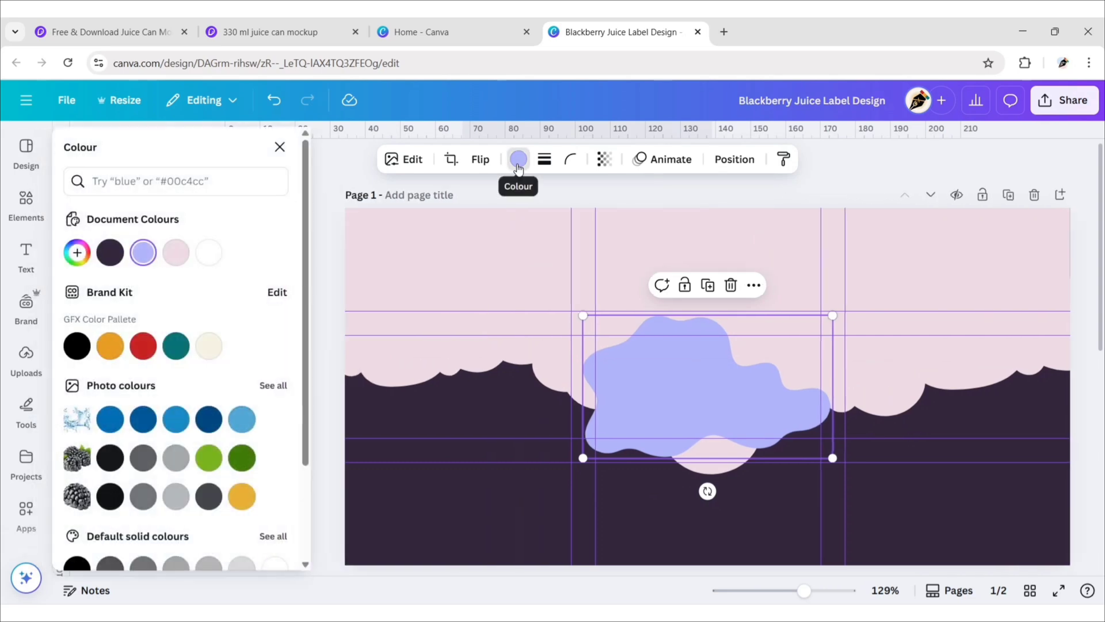
{"action": "left_click", "coordinate": [109, 256]}
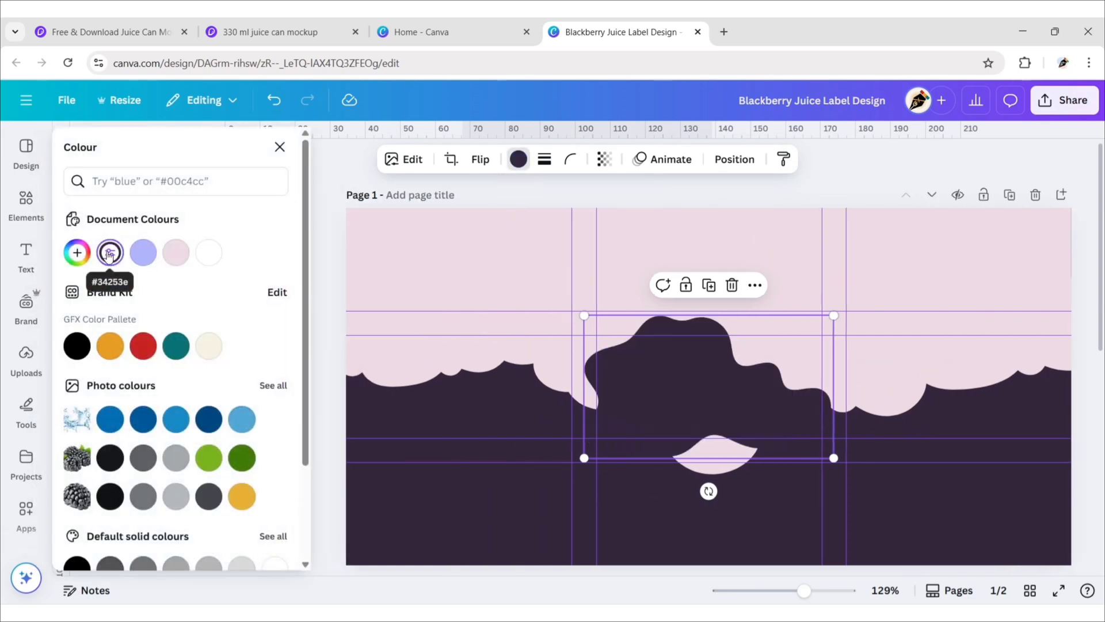
{"action": "left_click", "coordinate": [279, 148]}
- Place the dark blob at the top-left and duplicate it across the top edge to the right
{"action": "left_click_drag", "start_coordinate": [578, 415], "coordinate": [480, 221]}
{"action": "left_click", "coordinate": [476, 295]}
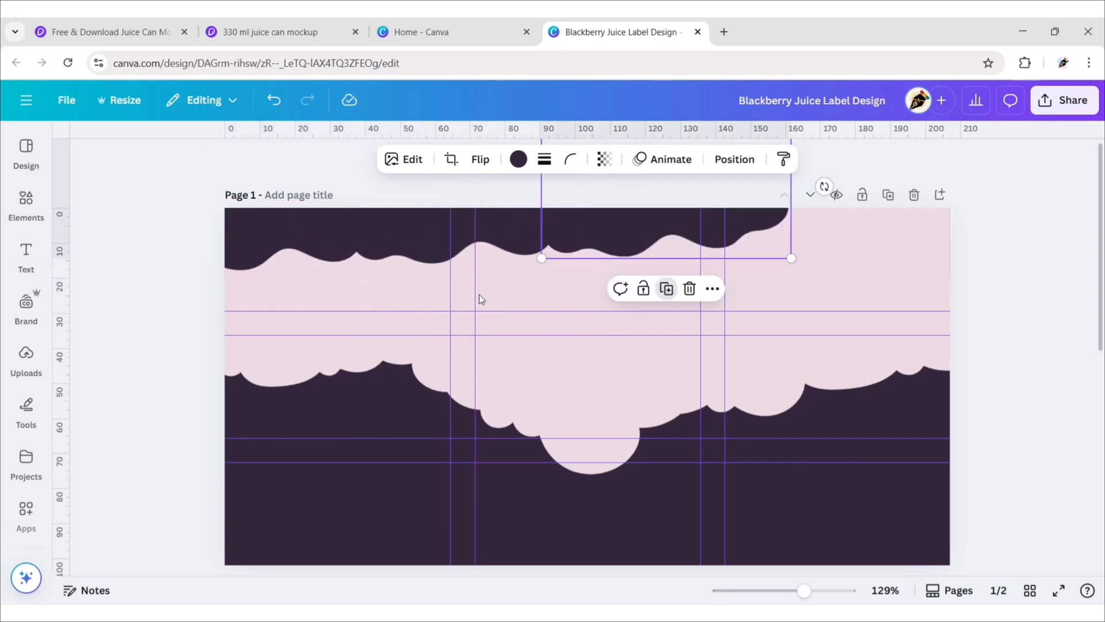
{"action": "left_click", "coordinate": [671, 297]}
{"action": "left_click", "coordinate": [860, 288]}
{"action": "left_click_drag", "start_coordinate": [938, 245], "coordinate": [941, 246]}
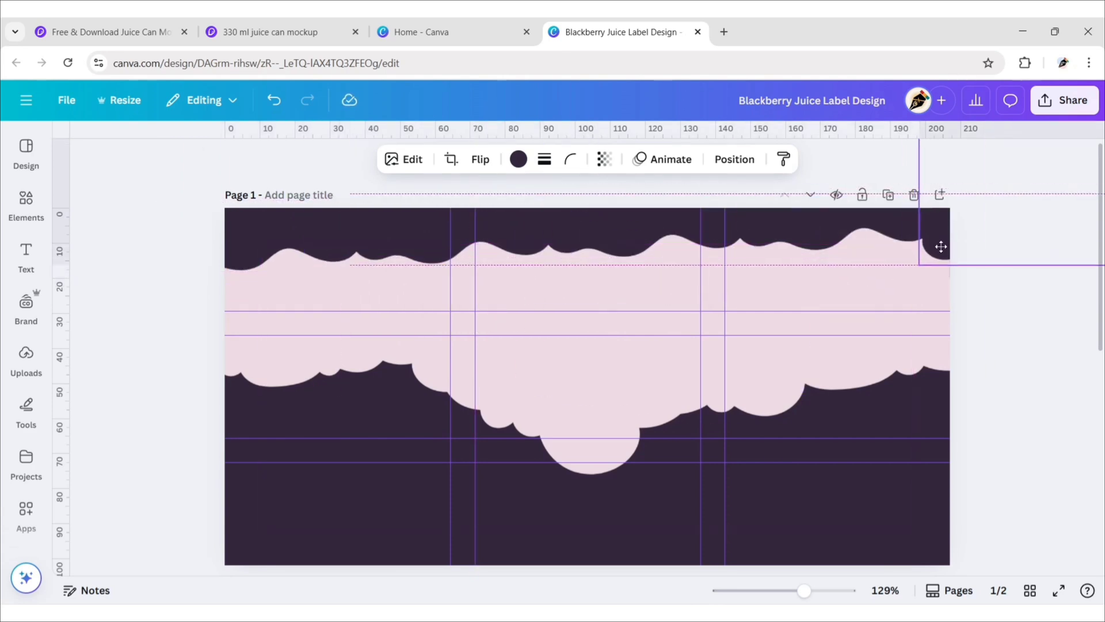
{"action": "left_click", "coordinate": [156, 269]}
- Add a 'blackberry with leaves' cluster photo and move it to the label centre
{"action": "left_click", "coordinate": [26, 203]}
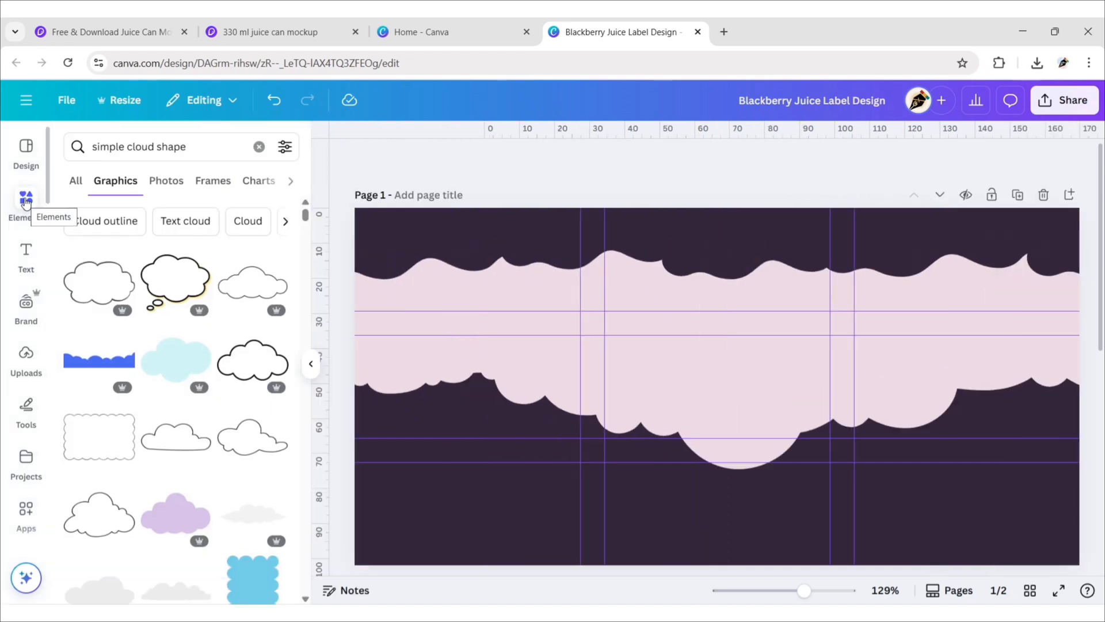
{"action": "left_click", "coordinate": [260, 146]}
{"action": "type", "text": "blackberry with leaves"}
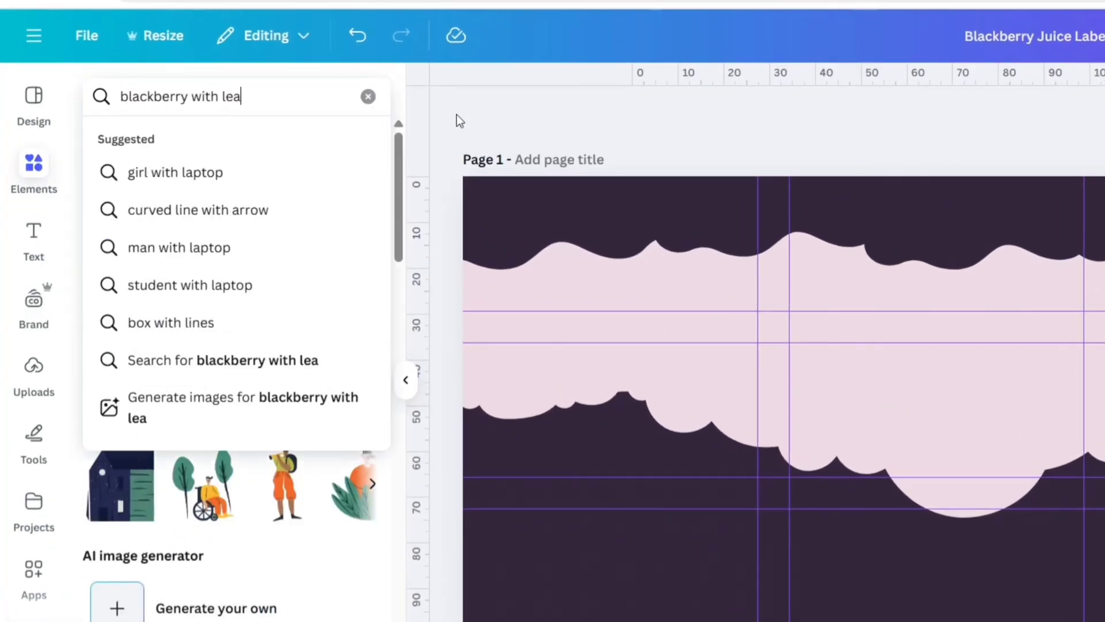
{"action": "key", "text": "Return"}
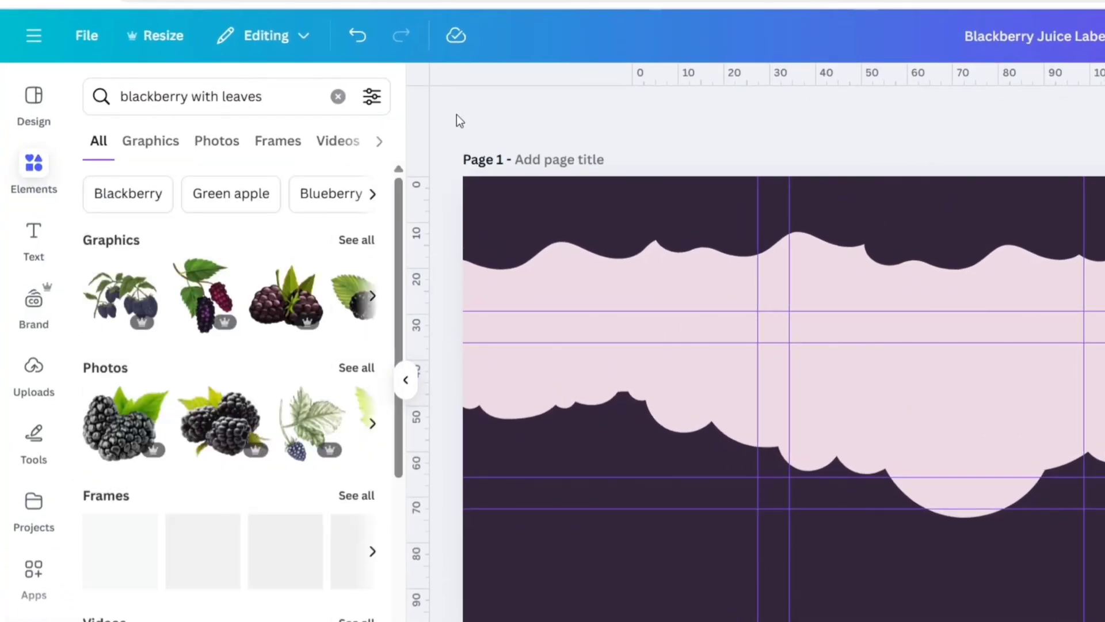
{"action": "left_click", "coordinate": [217, 142]}
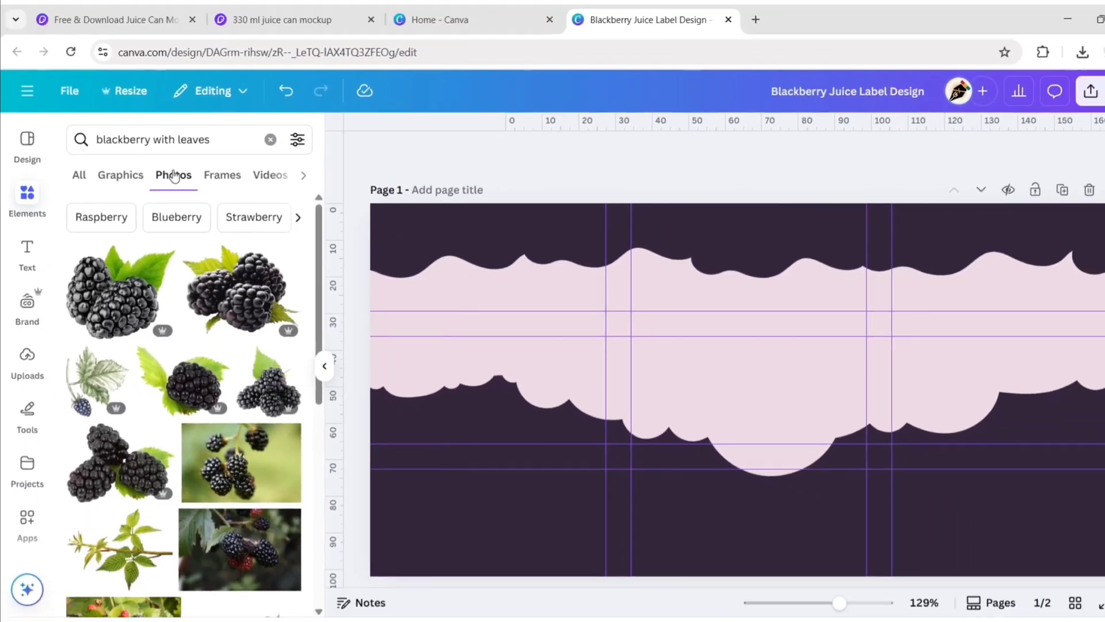
{"action": "scroll", "coordinate": [263, 265], "scroll_direction": "down", "scroll_amount": 10}
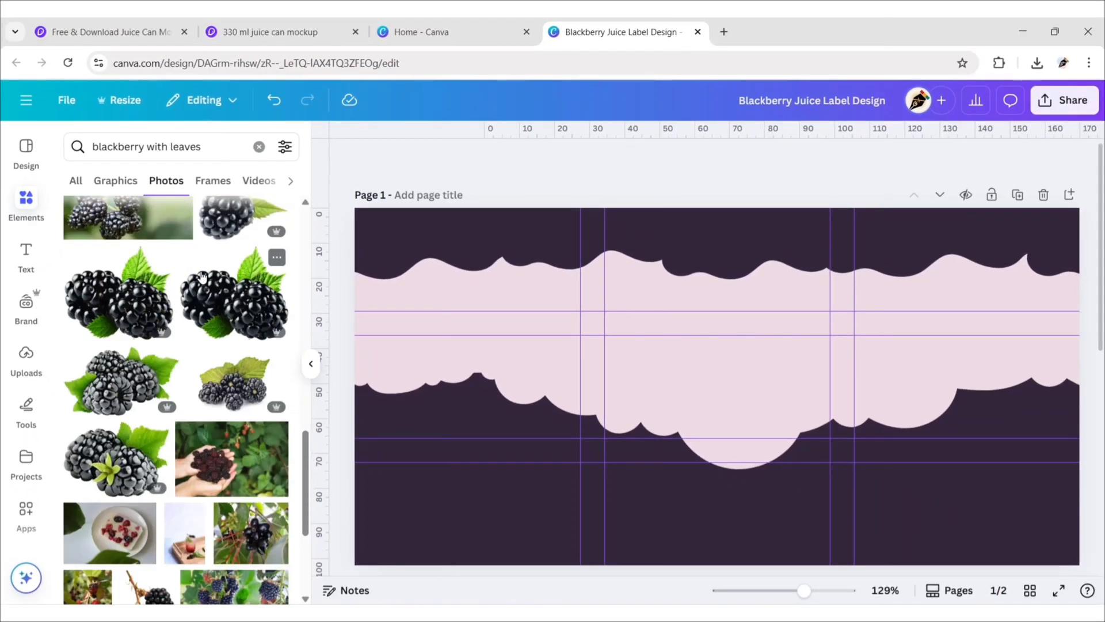
{"action": "left_click", "coordinate": [125, 389]}
{"action": "left_click", "coordinate": [309, 371]}
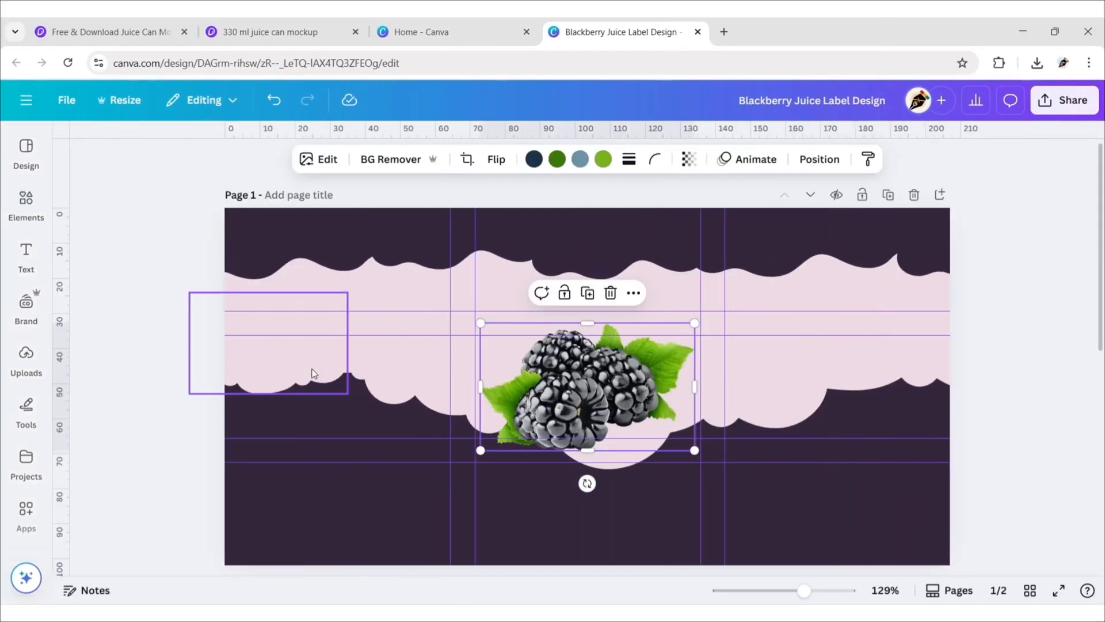
{"action": "left_click_drag", "start_coordinate": [578, 407], "coordinate": [580, 457]}
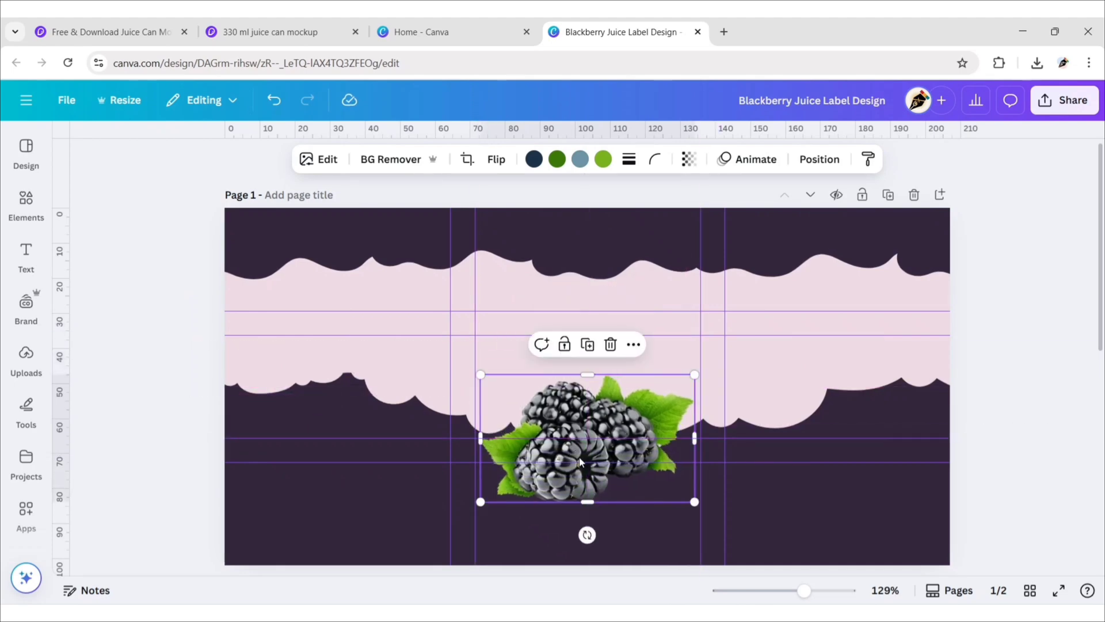
{"action": "left_click", "coordinate": [139, 408]}
- Search photos for 'blackberry' and add a single-blackberry photo
{"action": "left_click", "coordinate": [26, 205]}
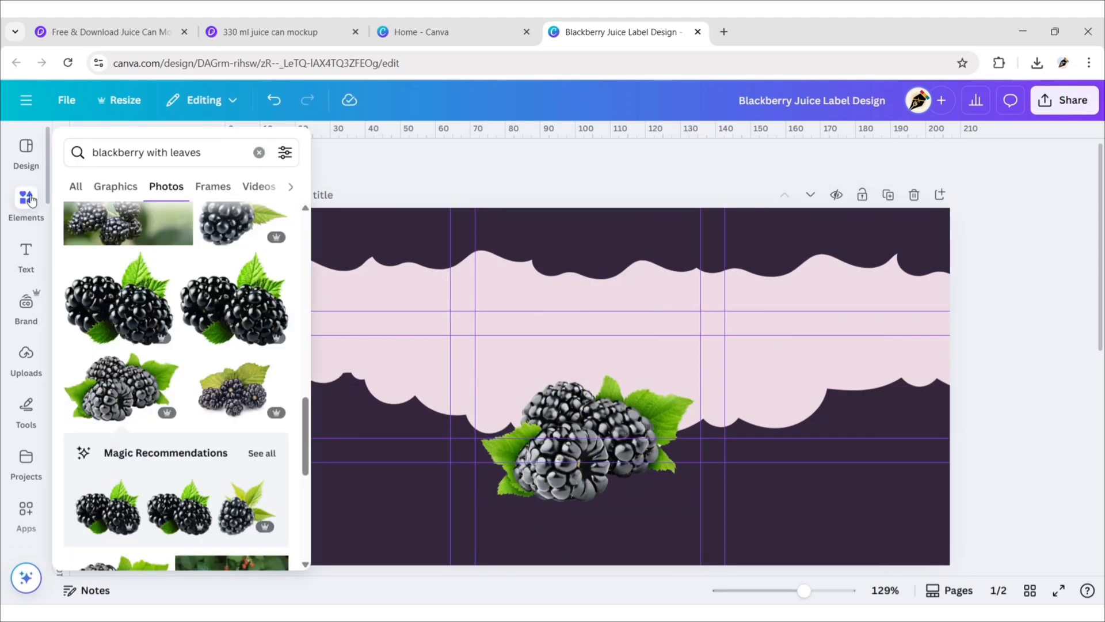
{"action": "left_click", "coordinate": [259, 150]}
{"action": "type", "text": "blackberry"}
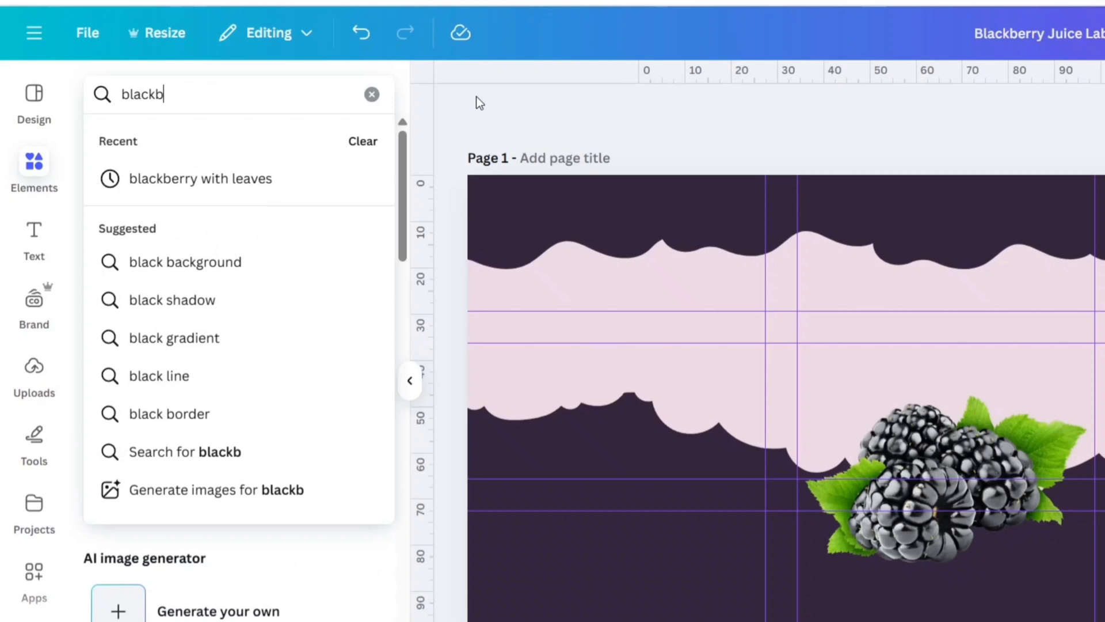
{"action": "key", "text": "Return"}
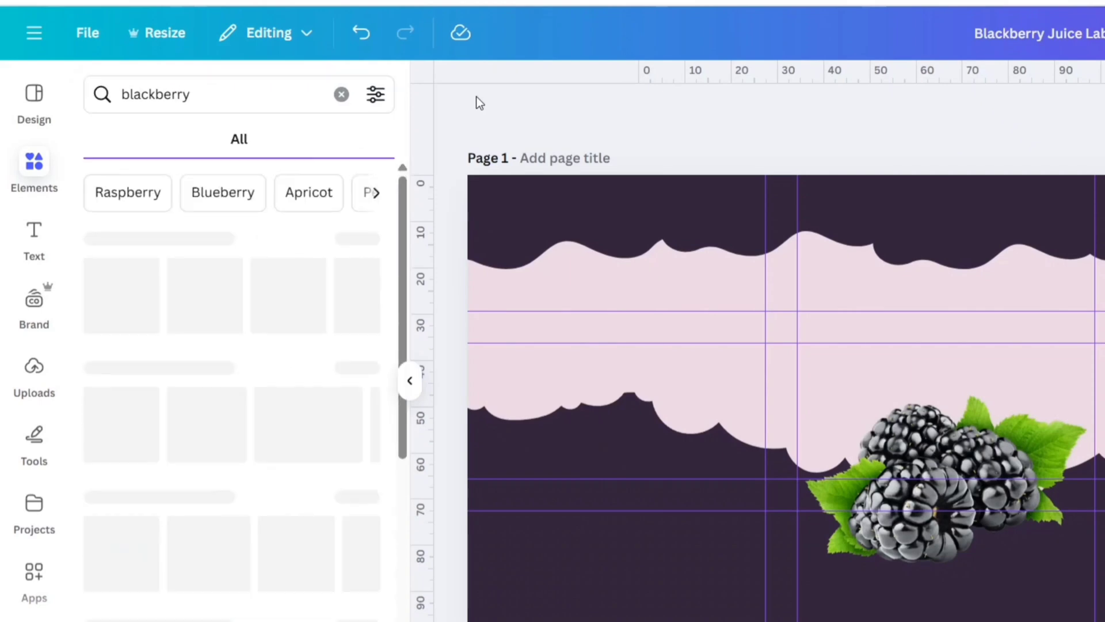
{"action": "left_click", "coordinate": [220, 139]}
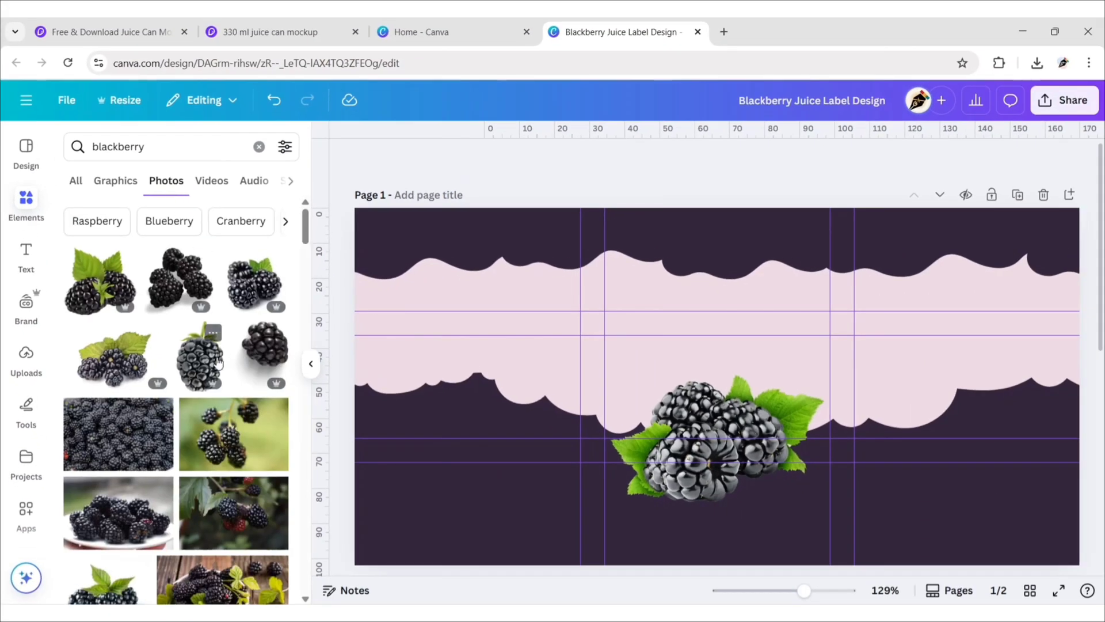
{"action": "left_click", "coordinate": [212, 333]}
{"action": "left_click", "coordinate": [319, 527]}
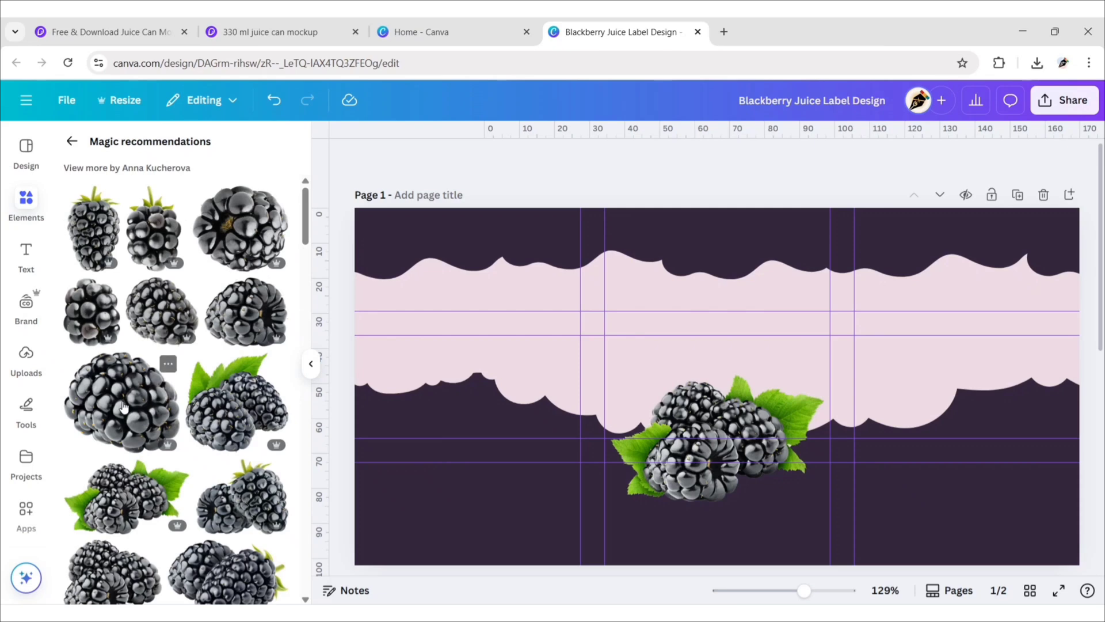
{"action": "left_click", "coordinate": [124, 405]}
- Shrink the single blackberry and place it to the right of the cluster
{"action": "left_click", "coordinate": [311, 367]}
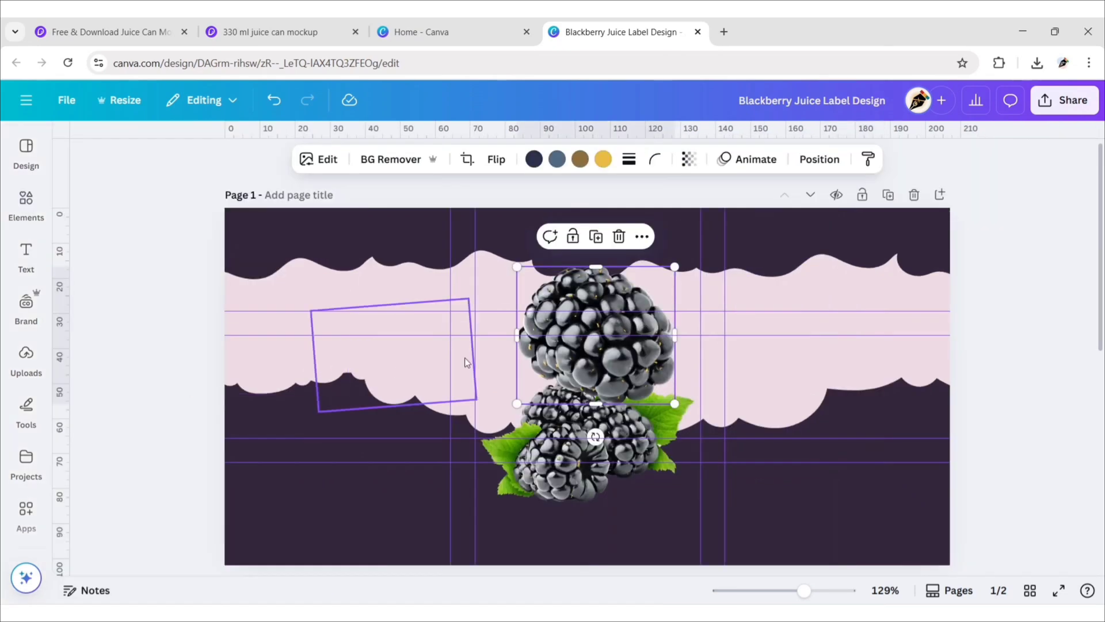
{"action": "left_click_drag", "start_coordinate": [547, 349], "coordinate": [729, 416]}
{"action": "left_click_drag", "start_coordinate": [857, 347], "coordinate": [769, 415]}
{"action": "left_click_drag", "start_coordinate": [736, 471], "coordinate": [749, 452]}
{"action": "left_click_drag", "start_coordinate": [784, 395], "coordinate": [768, 411]}
{"action": "left_click_drag", "start_coordinate": [745, 448], "coordinate": [755, 454]}
- Duplicate the blackberry into smaller copies at the lower left and upper right
{"action": "left_click", "coordinate": [746, 383]}
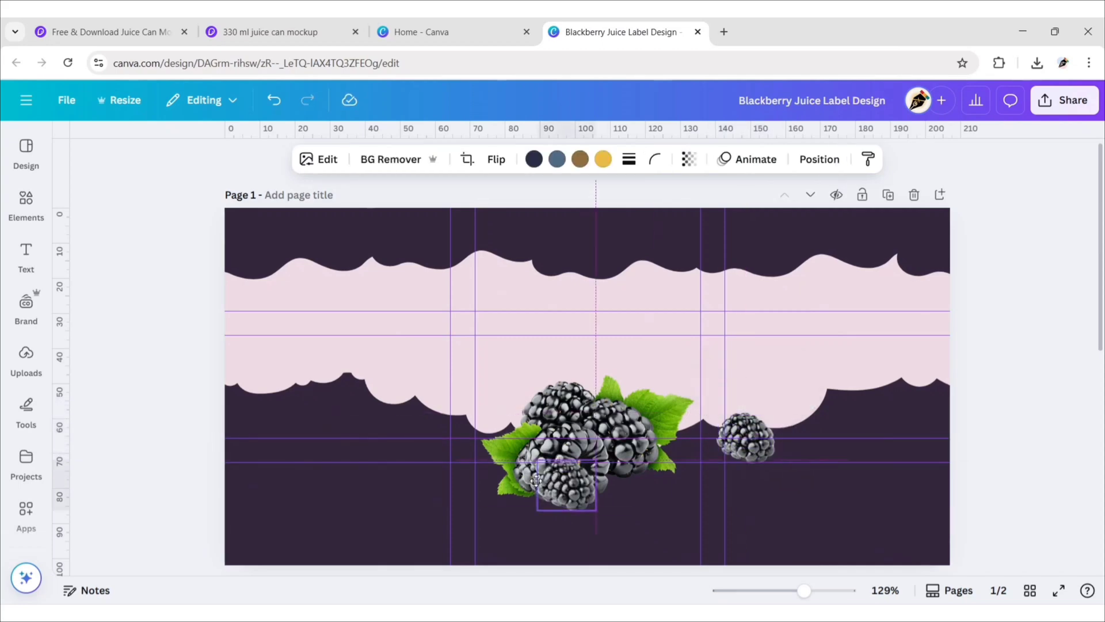
{"action": "left_click_drag", "start_coordinate": [561, 495], "coordinate": [710, 273]}
{"action": "left_click", "coordinate": [446, 464]}
{"action": "left_click_drag", "start_coordinate": [697, 330], "coordinate": [713, 331]}
{"action": "left_click_drag", "start_coordinate": [711, 278], "coordinate": [469, 268]}
- Add horizontally mirrored blackberry copies at the upper left and top-left corner, rotated about 22–24°
{"action": "left_click", "coordinate": [716, 211]}
{"action": "left_click", "coordinate": [496, 159]}
{"action": "left_click", "coordinate": [512, 195]}
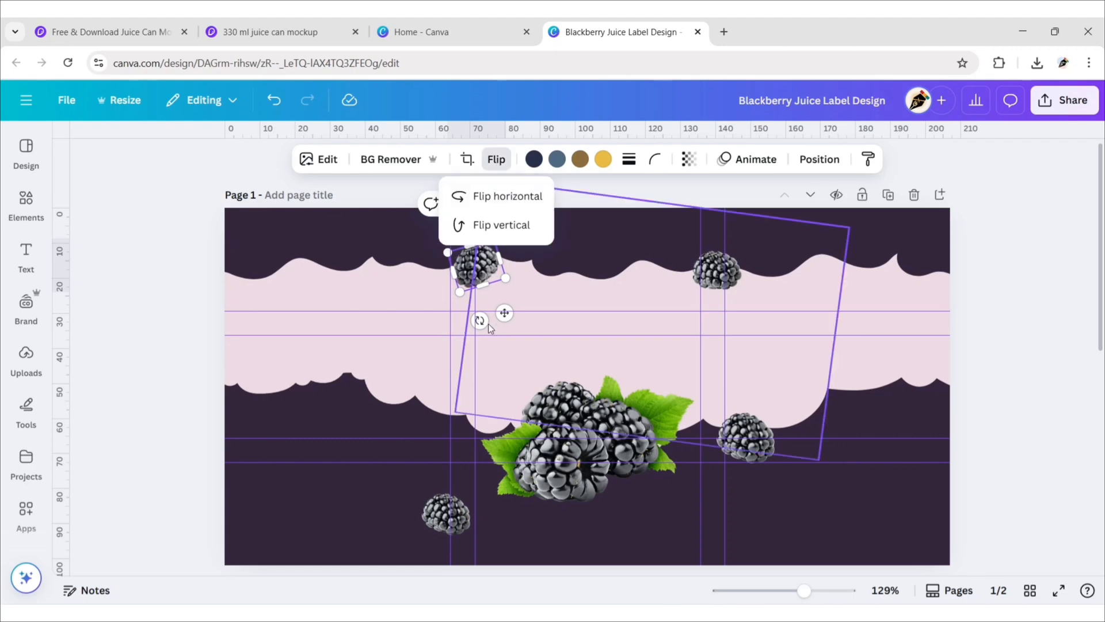
{"action": "left_click_drag", "start_coordinate": [482, 320], "coordinate": [457, 316]}
{"action": "left_click_drag", "start_coordinate": [486, 271], "coordinate": [456, 279]}
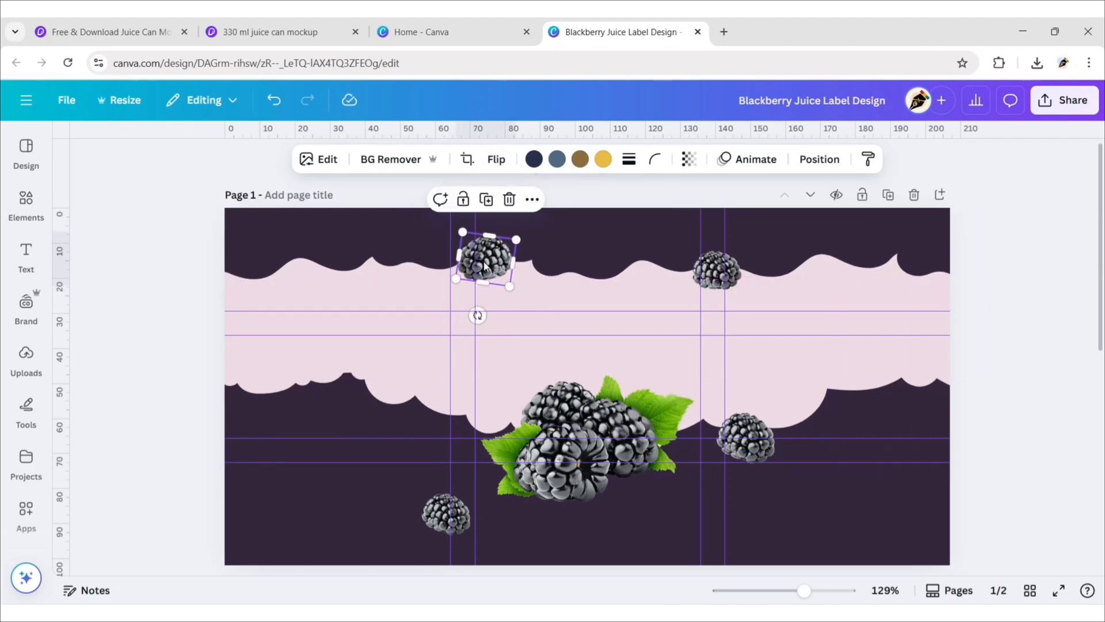
{"action": "left_click", "coordinate": [486, 203]}
{"action": "left_click_drag", "start_coordinate": [253, 244], "coordinate": [297, 266]}
{"action": "left_click", "coordinate": [496, 160]}
{"action": "left_click", "coordinate": [506, 195]}
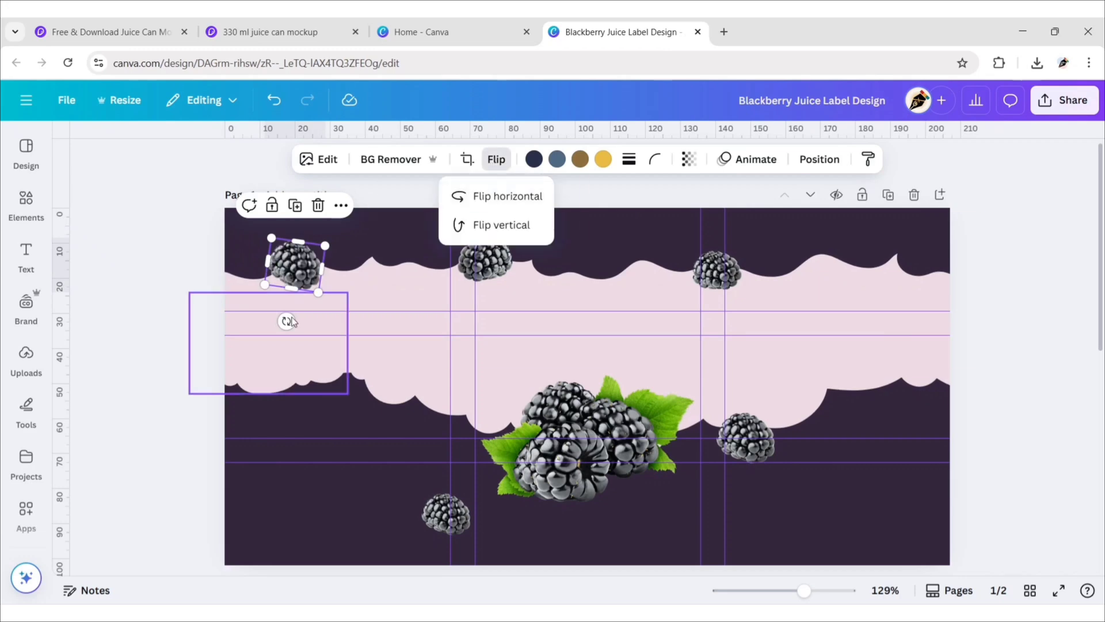
{"action": "left_click_drag", "start_coordinate": [288, 320], "coordinate": [294, 276]}
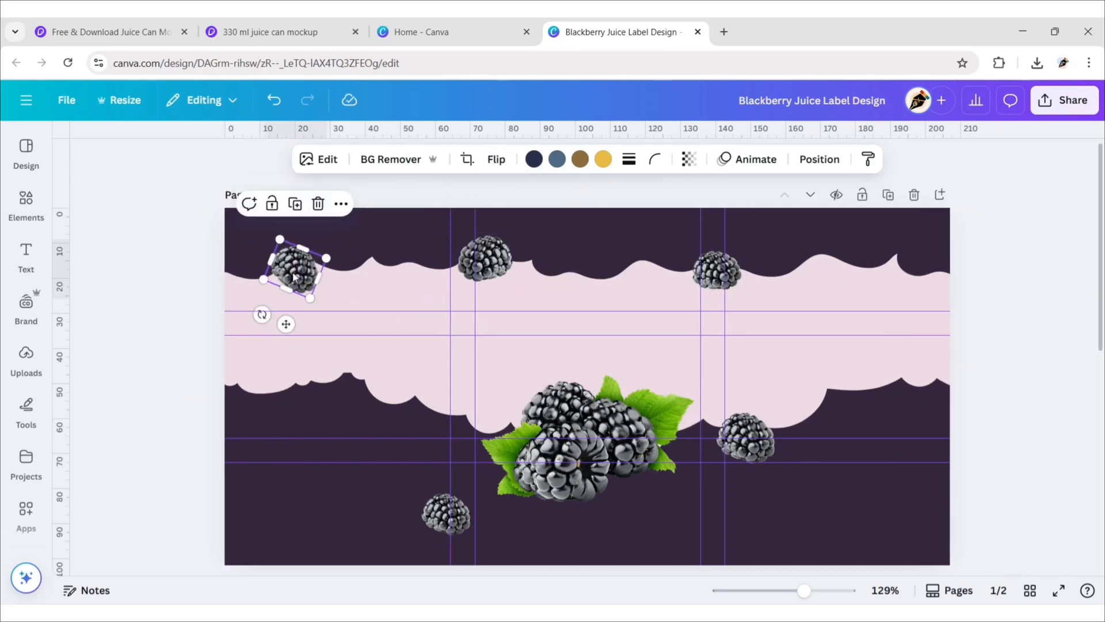
{"action": "left_click", "coordinate": [198, 325]}
- Add a slightly larger, upright blackberry copy at the lower left
{"action": "left_click", "coordinate": [489, 269]}
{"action": "key", "text": "ctrl+d"}
{"action": "left_click_drag", "start_coordinate": [493, 270], "coordinate": [376, 403]}
{"action": "left_click_drag", "start_coordinate": [350, 422], "coordinate": [339, 433]}
{"action": "left_click_drag", "start_coordinate": [381, 408], "coordinate": [389, 415]}
{"action": "left_click_drag", "start_coordinate": [371, 473], "coordinate": [378, 475]}
{"action": "left_click_drag", "start_coordinate": [379, 426], "coordinate": [380, 423]}
{"action": "left_click", "coordinate": [172, 358]}
- Add a copy of the right blackberry at the label's right edge
{"action": "left_click", "coordinate": [762, 454]}
{"action": "key", "text": "ctrl+d"}
{"action": "left_click_drag", "start_coordinate": [765, 457], "coordinate": [908, 367]}
{"action": "left_click", "coordinate": [497, 159]}
{"action": "left_click", "coordinate": [1027, 414]}
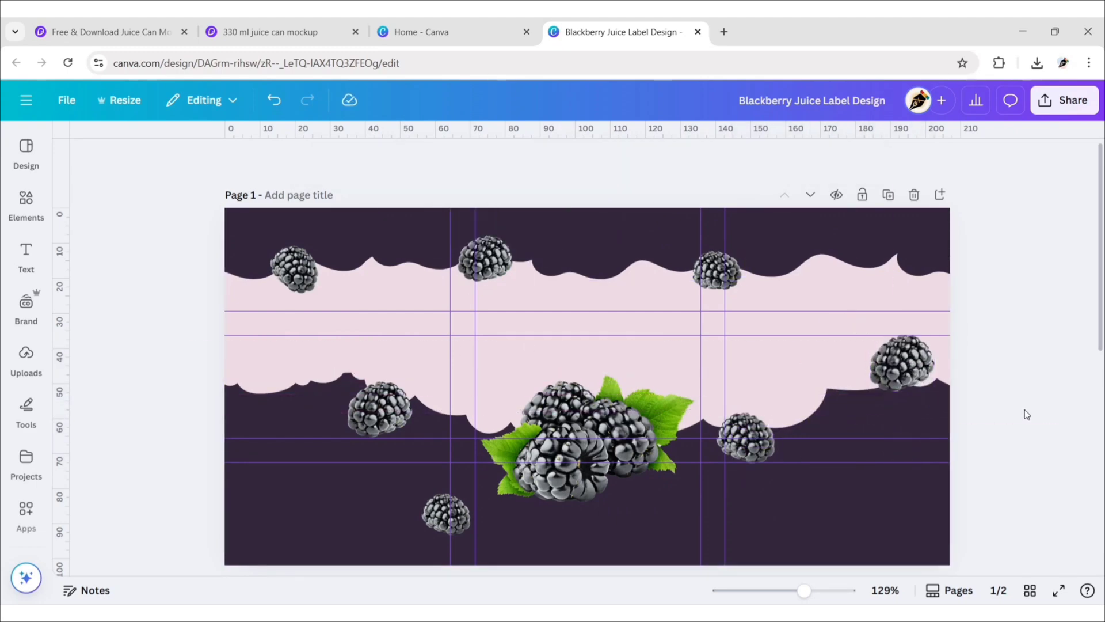
{"action": "left_click", "coordinate": [33, 208]}
- Add a 'blackberry leaves' photo to the label
{"action": "left_click", "coordinate": [257, 145]}
{"action": "type", "text": "black"}
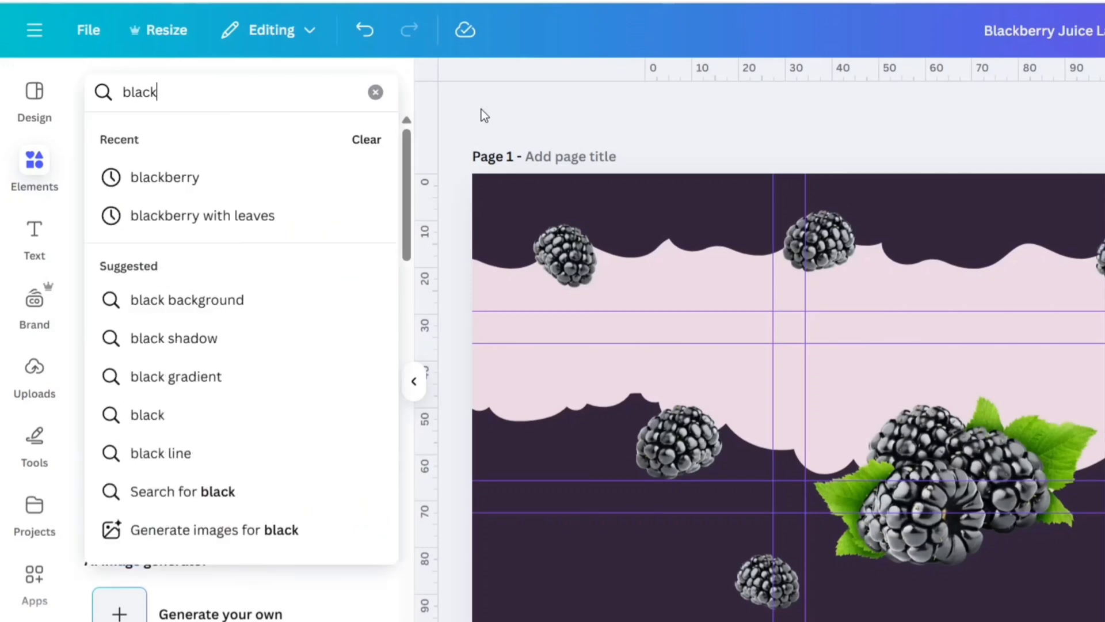
{"action": "type", "text": "berry leaves"}
{"action": "key", "text": "Return"}
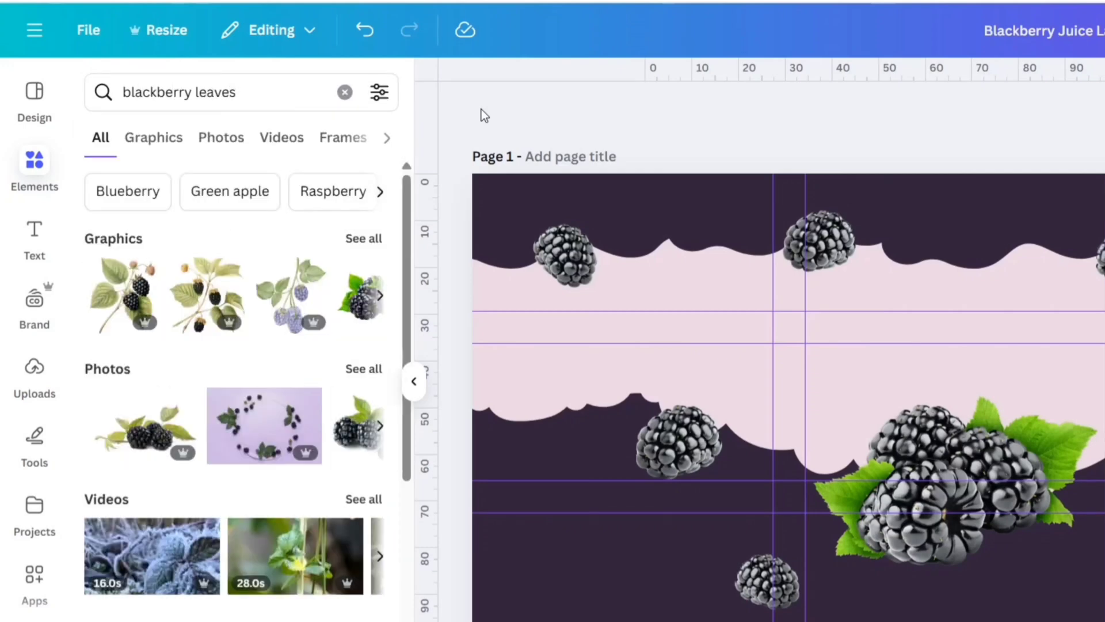
{"action": "left_click", "coordinate": [222, 137]}
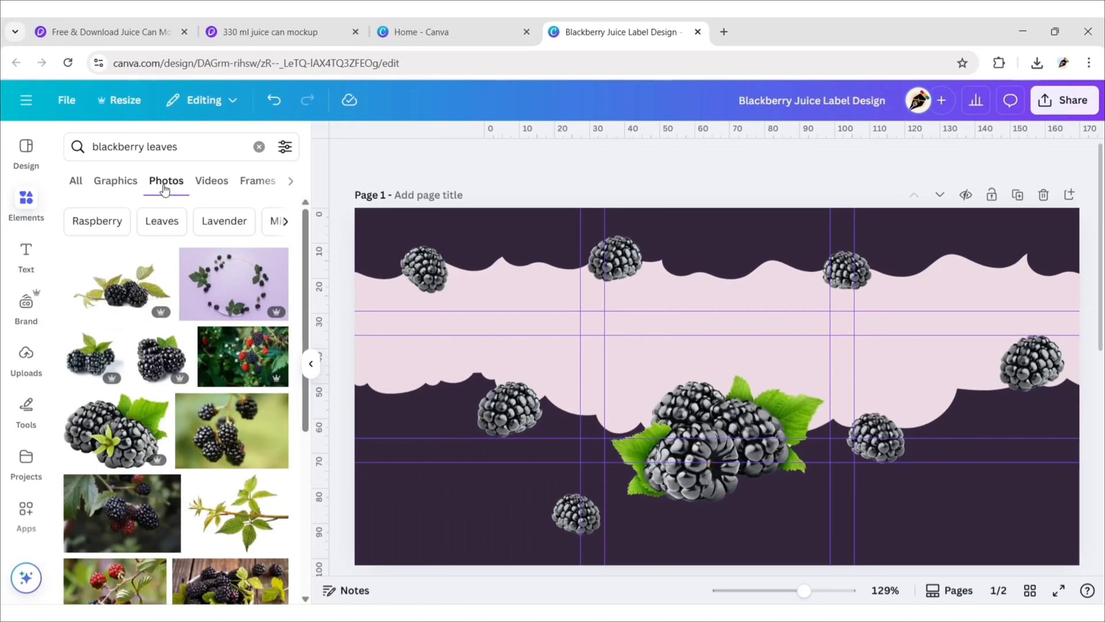
{"action": "left_click", "coordinate": [89, 363]}
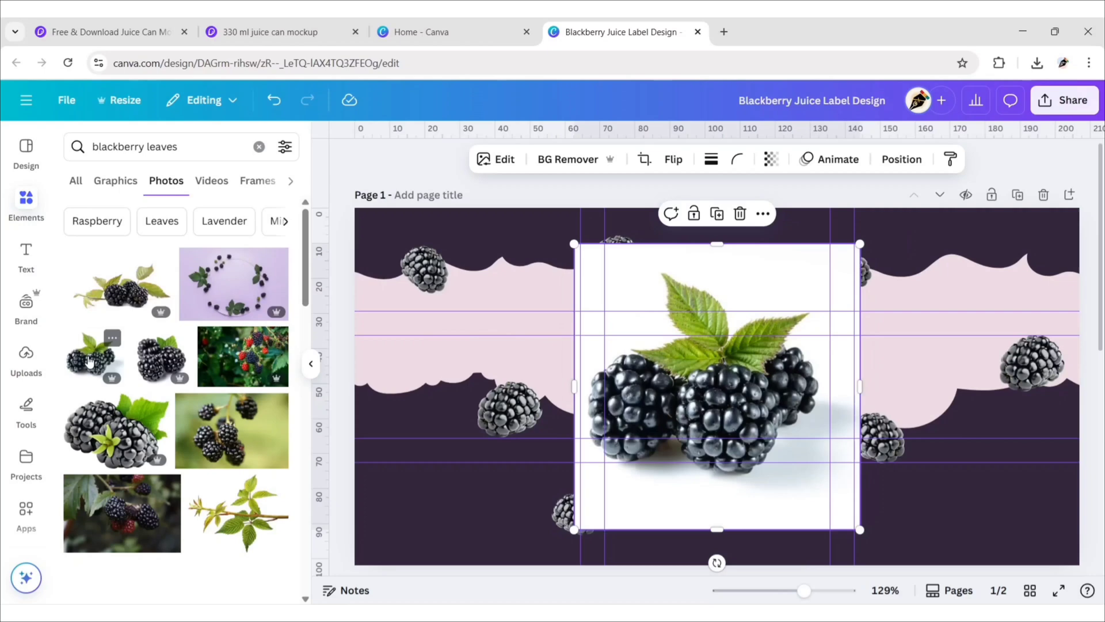
{"action": "left_click", "coordinate": [310, 363]}
- Use Magic Grab with the brush to extract the photo's top leaf as its own element
{"action": "left_click", "coordinate": [348, 160]}
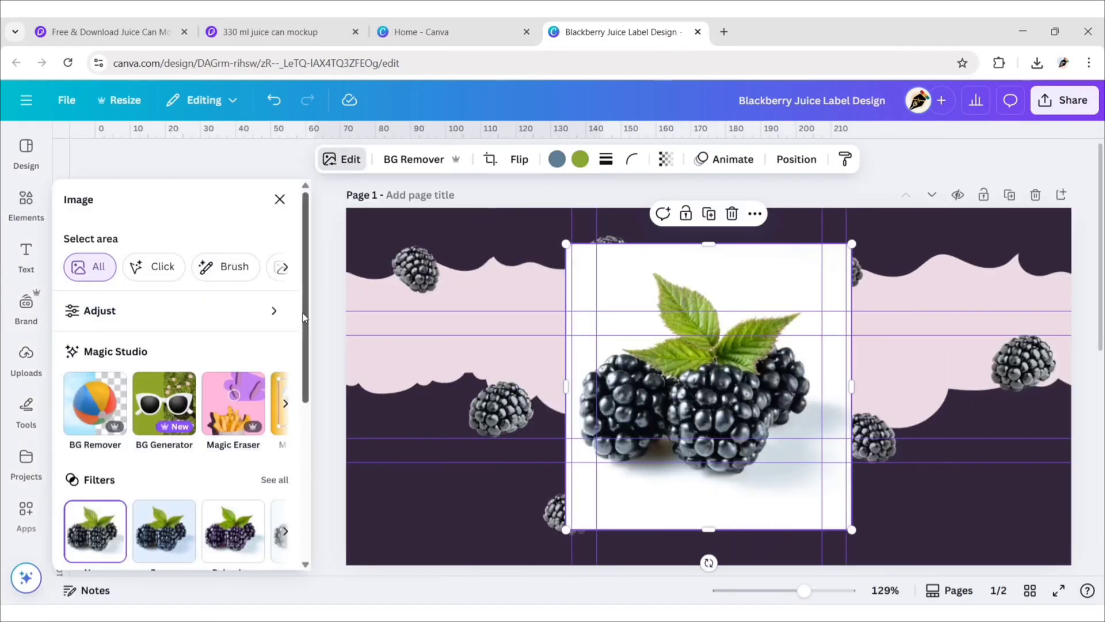
{"action": "left_click", "coordinate": [282, 403]}
{"action": "left_click", "coordinate": [101, 411]}
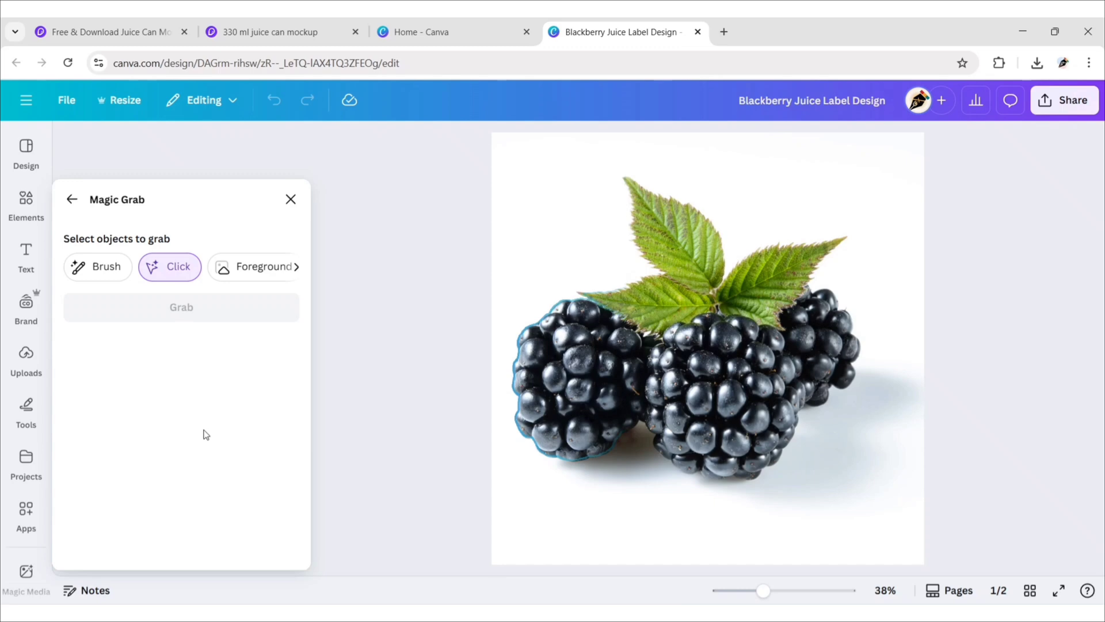
{"action": "left_click", "coordinate": [107, 267]}
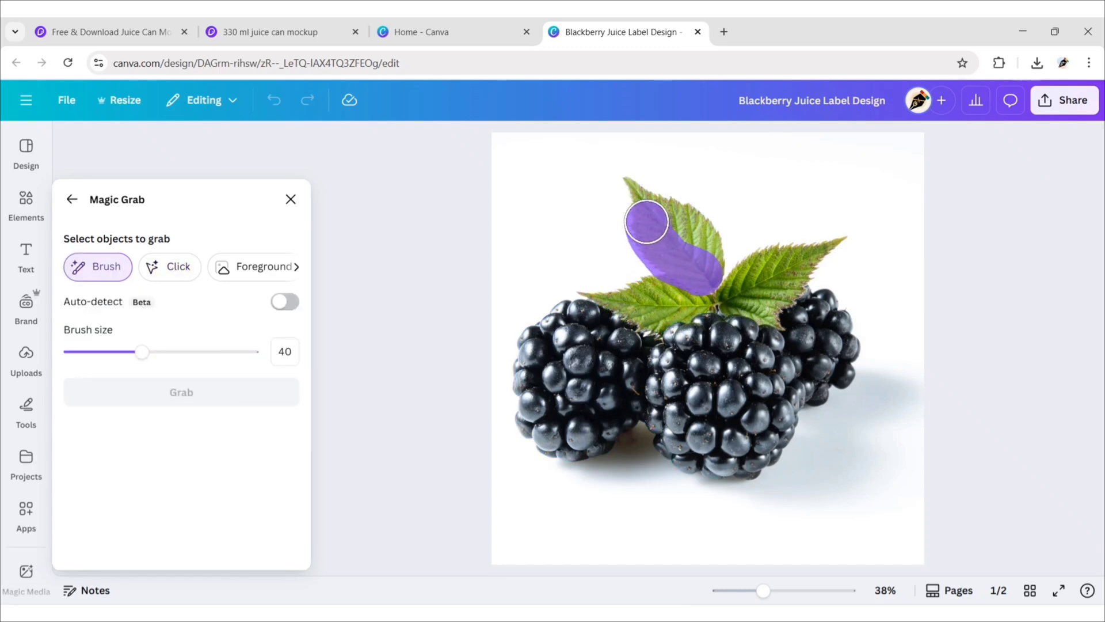
{"action": "left_click", "coordinate": [207, 393]}
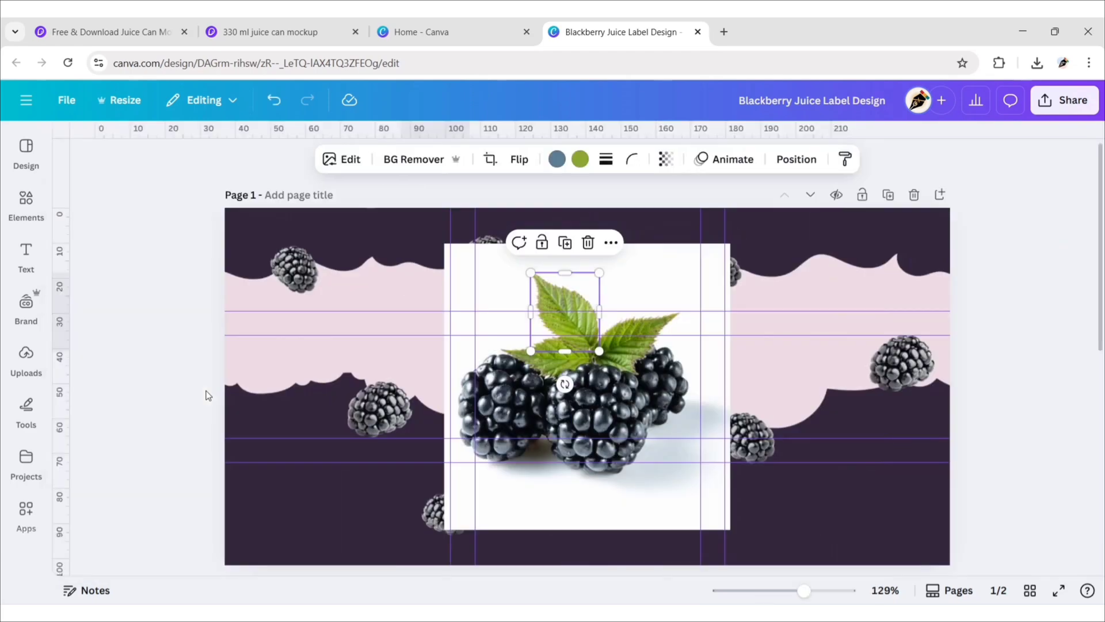
- Delete the white-backed blackberry photo and keep the extracted leaf on the lower blackberry cluster
{"action": "left_click_drag", "start_coordinate": [567, 310], "coordinate": [562, 528]}
{"action": "left_click", "coordinate": [610, 263]}
{"action": "left_click", "coordinate": [611, 213]}
{"action": "left_click", "coordinate": [792, 351]}
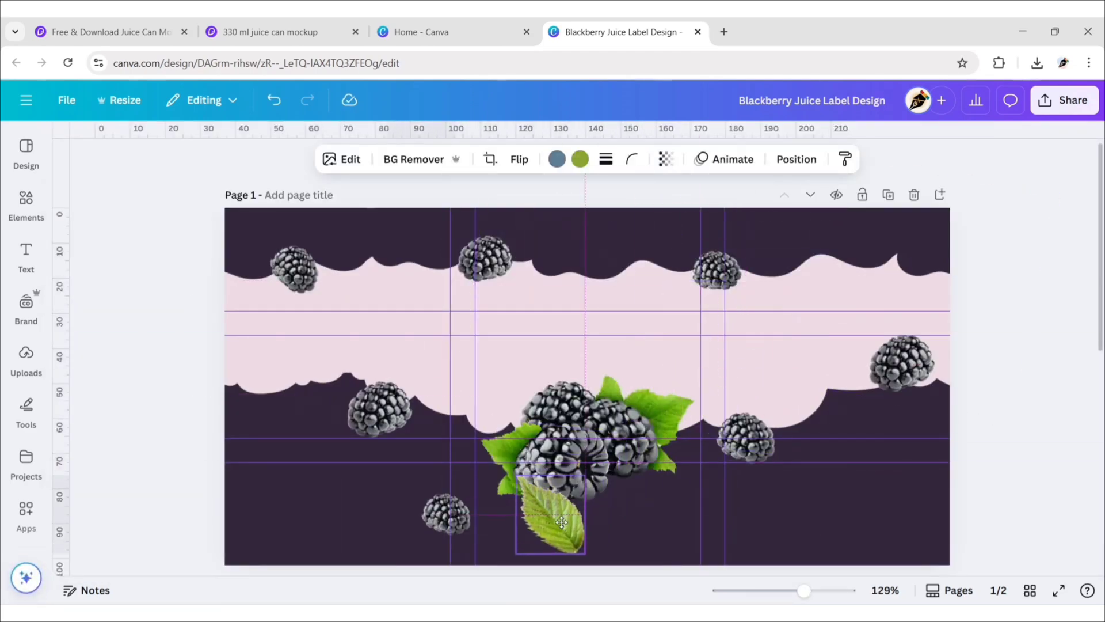
- Apply the Aria filter to the leaf
{"action": "left_click", "coordinate": [342, 159]}
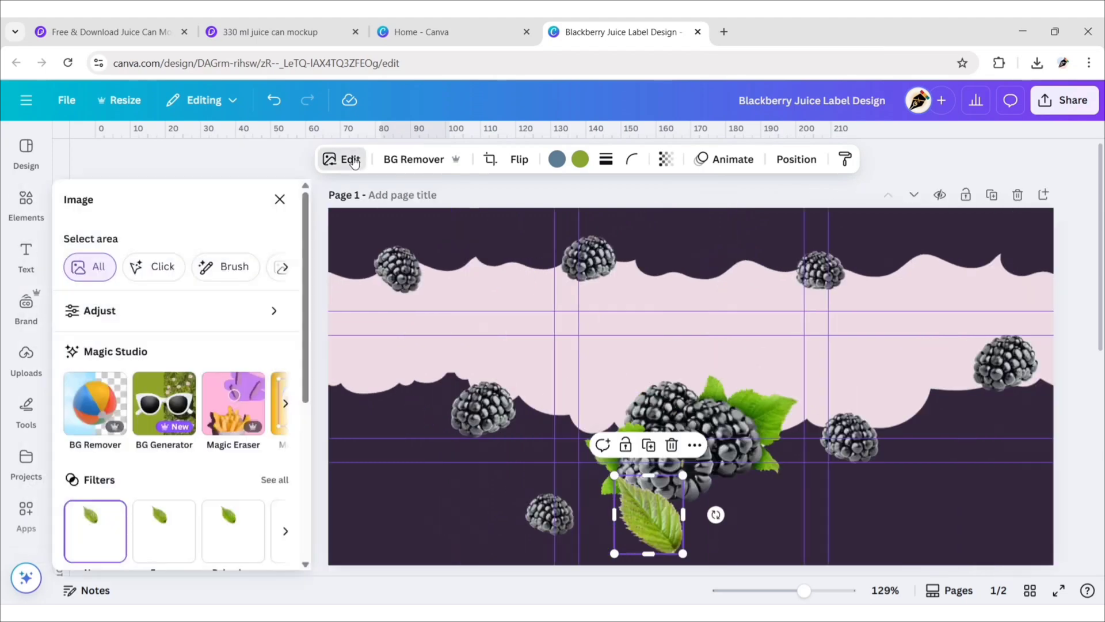
{"action": "left_click", "coordinate": [268, 338]}
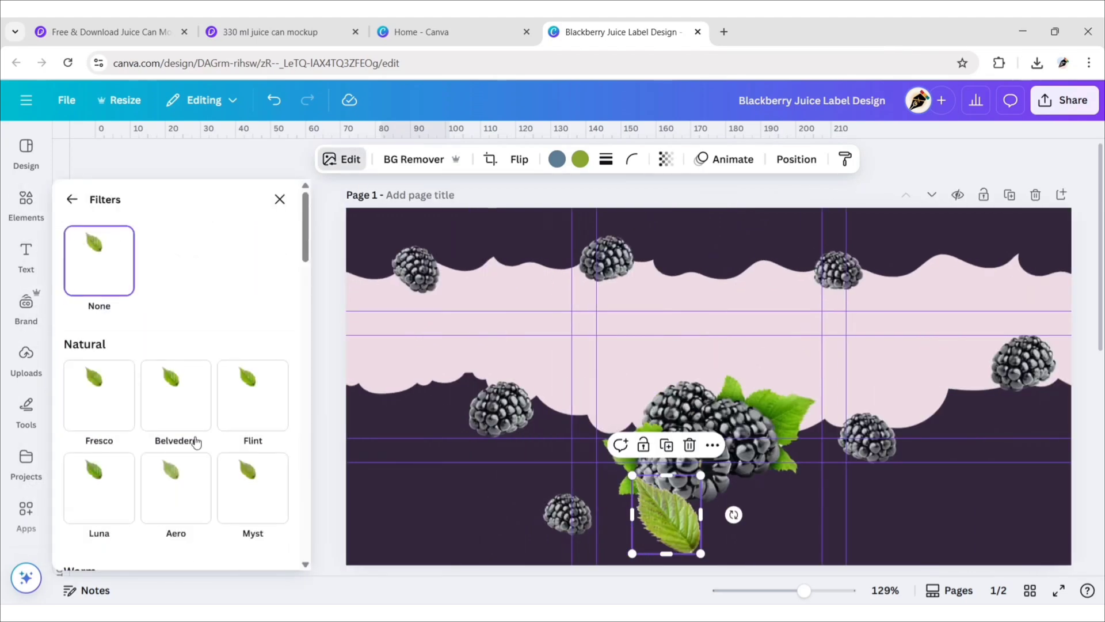
{"action": "scroll", "coordinate": [196, 442], "scroll_direction": "down", "scroll_amount": 12}
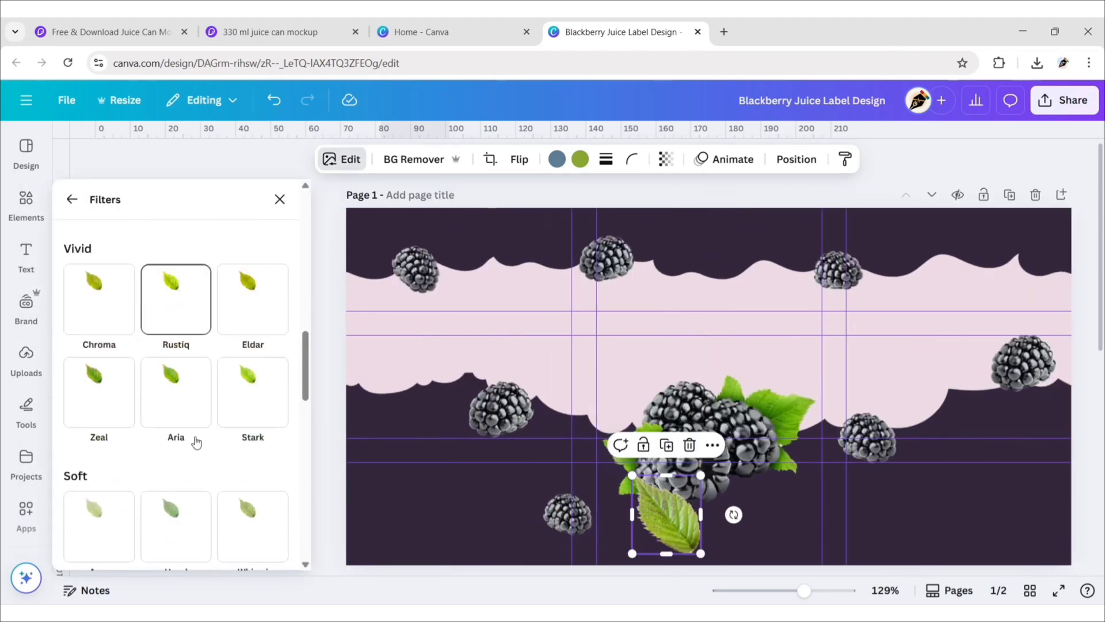
{"action": "scroll", "coordinate": [196, 441], "scroll_direction": "down", "scroll_amount": 1}
{"action": "left_click", "coordinate": [178, 387]}
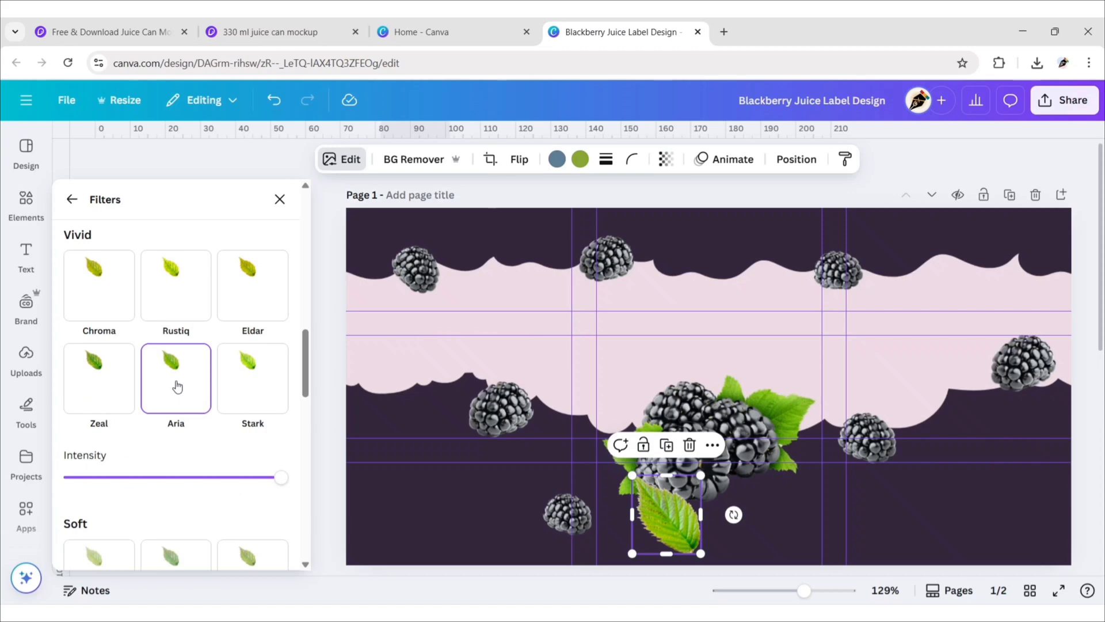
{"action": "left_click", "coordinate": [280, 199]}
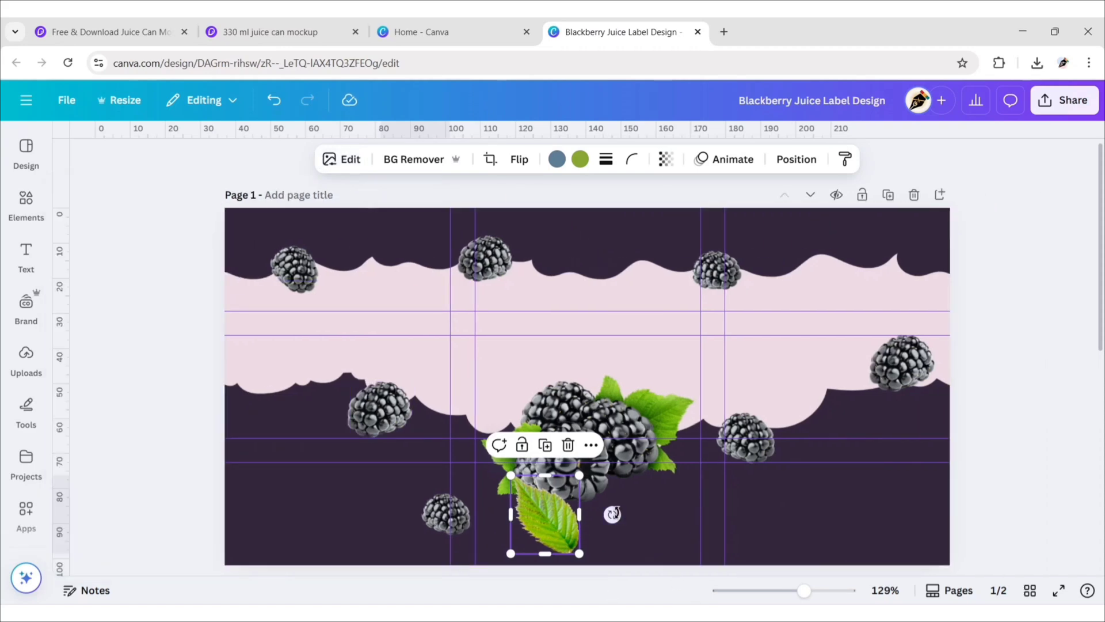
- Rotate, shrink and settle the leaf along the label's bottom edge
{"action": "left_click_drag", "start_coordinate": [612, 514], "coordinate": [573, 577]}
{"action": "left_click_drag", "start_coordinate": [538, 540], "coordinate": [500, 567]}
{"action": "left_click_drag", "start_coordinate": [570, 511], "coordinate": [578, 532]}
{"action": "left_click_drag", "start_coordinate": [503, 538], "coordinate": [516, 540]}
{"action": "left_click_drag", "start_coordinate": [556, 506], "coordinate": [543, 520]}
{"action": "left_click_drag", "start_coordinate": [447, 559], "coordinate": [447, 553]}
{"action": "left_click_drag", "start_coordinate": [518, 540], "coordinate": [669, 534]}
- Flip the copied leaf vertically, tilt it about -10° and shrink it at the bottom right
{"action": "left_click", "coordinate": [519, 159]}
{"action": "left_click", "coordinate": [526, 230]}
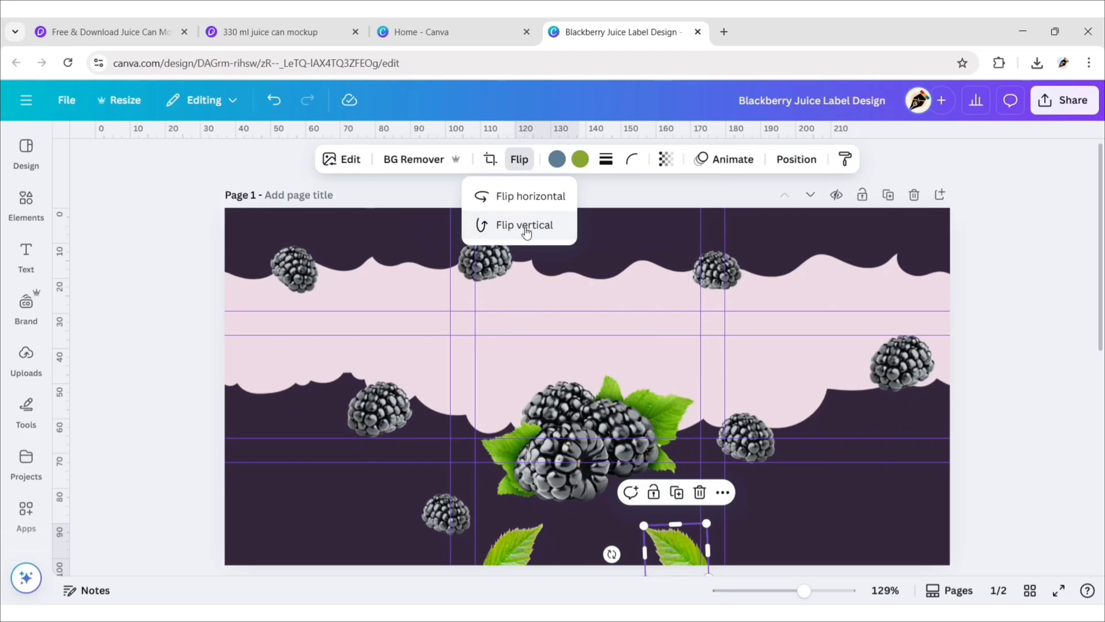
{"action": "left_click_drag", "start_coordinate": [612, 555], "coordinate": [613, 564]}
{"action": "left_click_drag", "start_coordinate": [684, 554], "coordinate": [673, 553]}
{"action": "left_click_drag", "start_coordinate": [630, 529], "coordinate": [680, 555]}
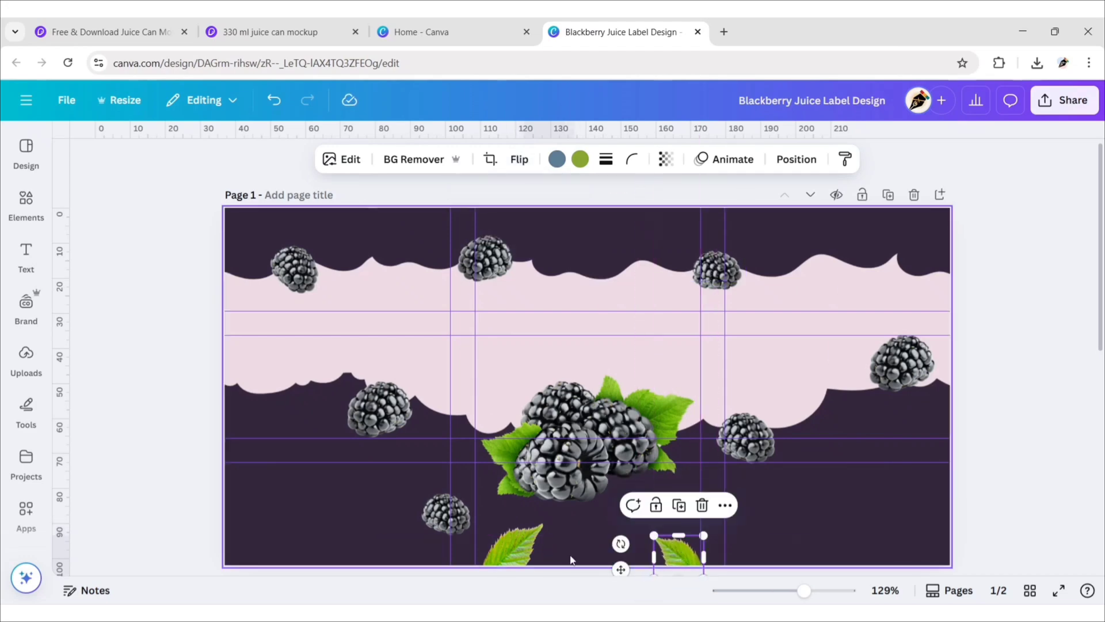
- Shrink the left leaf slightly and duplicate it, flipping the copy vertically and horizontally
{"action": "left_click", "coordinate": [527, 549]}
{"action": "left_click_drag", "start_coordinate": [543, 523], "coordinate": [632, 455]}
{"action": "left_click", "coordinate": [512, 494]}
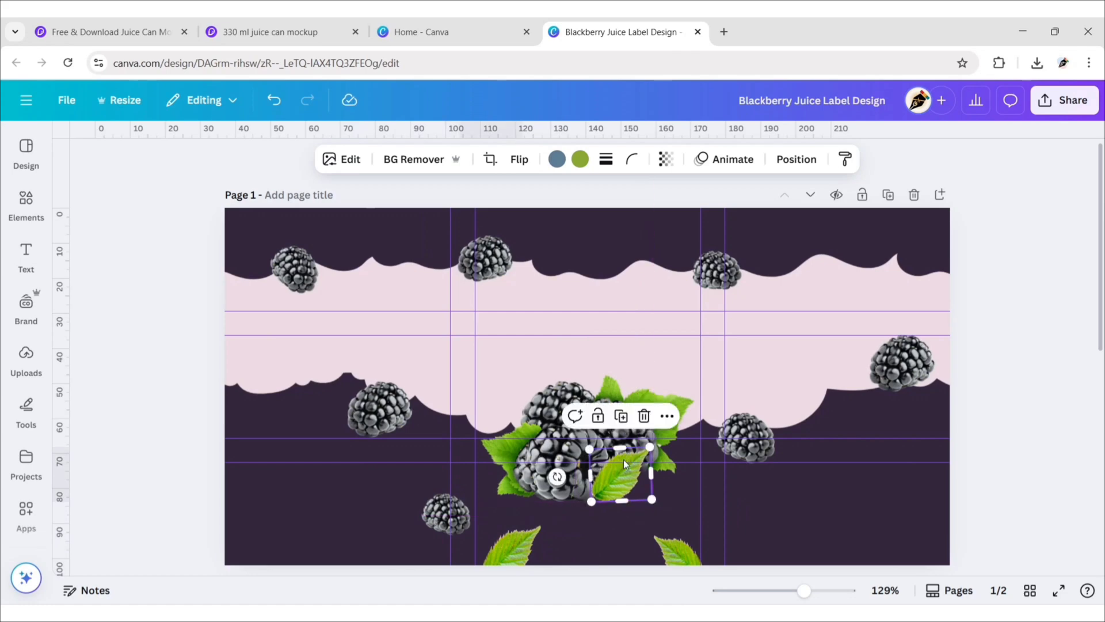
{"action": "left_click", "coordinate": [520, 160]}
{"action": "left_click", "coordinate": [525, 225]}
{"action": "left_click", "coordinate": [527, 197]}
{"action": "left_click", "coordinate": [655, 492]}
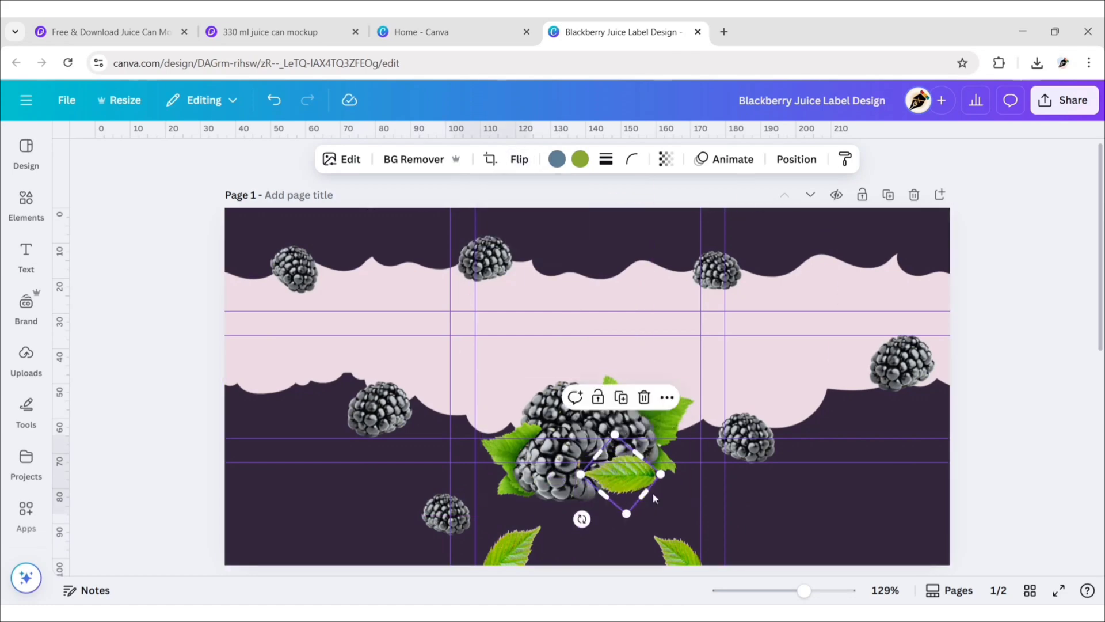
- Tilt the leaf copy about 50° and position it over the central blackberry cluster
{"action": "left_click_drag", "start_coordinate": [579, 517], "coordinate": [595, 509]}
{"action": "left_click_drag", "start_coordinate": [626, 468], "coordinate": [619, 480]}
{"action": "left_click_drag", "start_coordinate": [580, 521], "coordinate": [575, 517]}
{"action": "left_click_drag", "start_coordinate": [623, 490], "coordinate": [626, 490]}
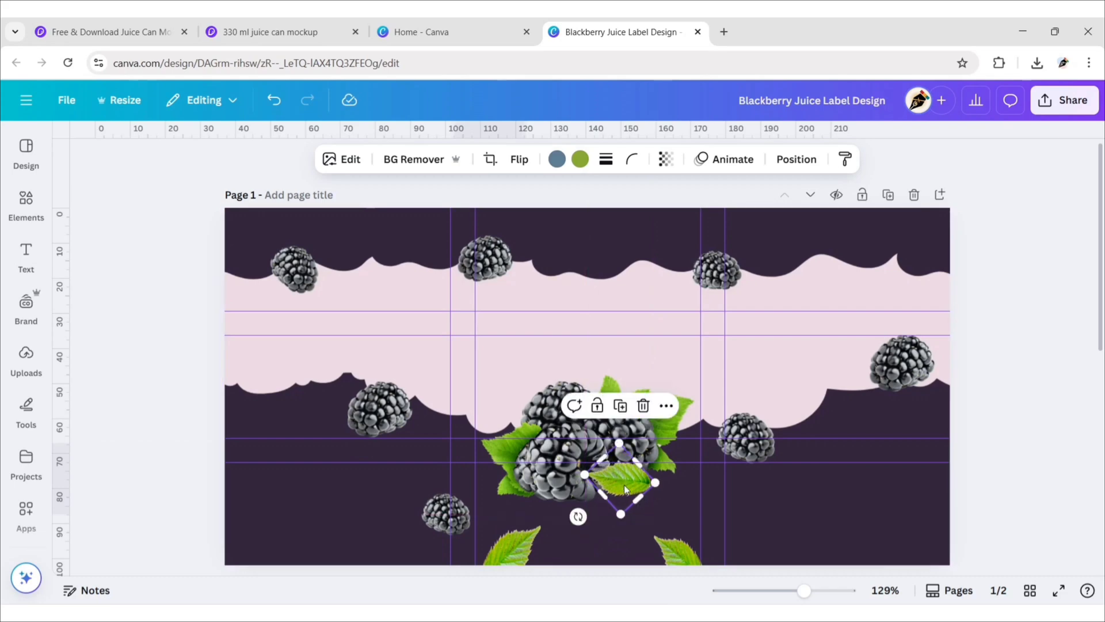
- Search Elements graphics for 'water splash' and add a blue splash graphic to the design
{"action": "left_click", "coordinate": [26, 201]}
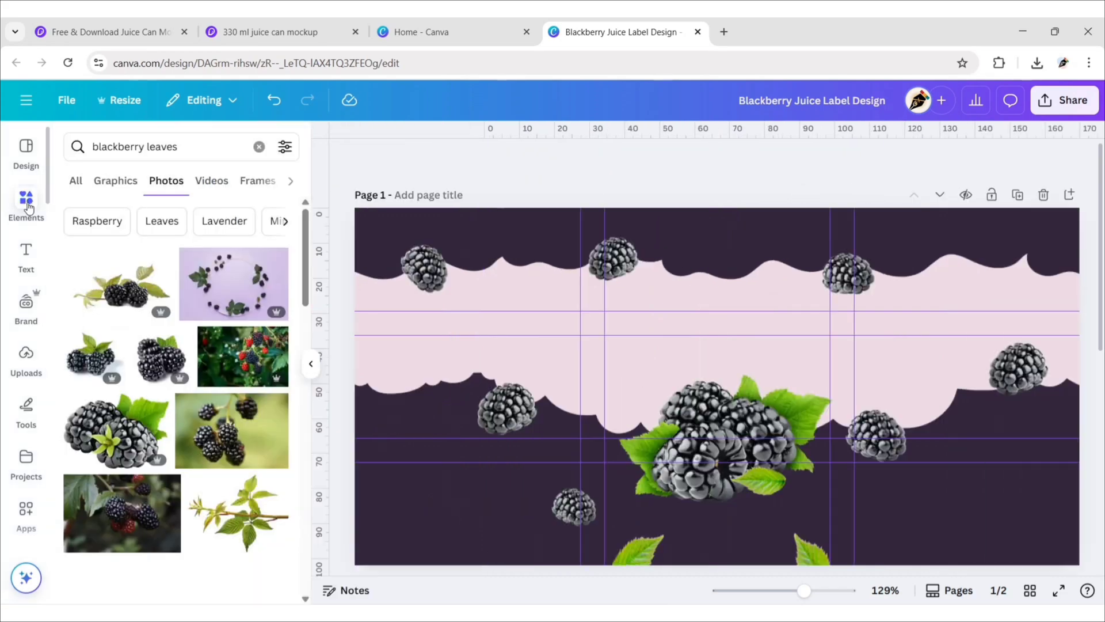
{"action": "left_click", "coordinate": [259, 146]}
{"action": "type", "text": "water splash"}
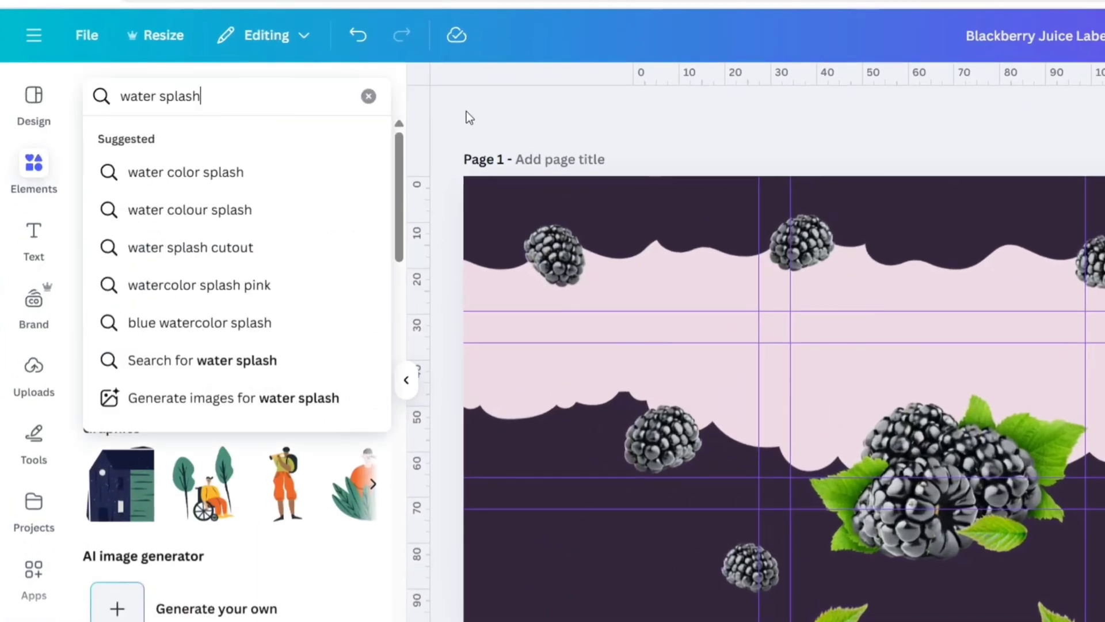
{"action": "key", "text": "Return"}
{"action": "left_click", "coordinate": [151, 140]}
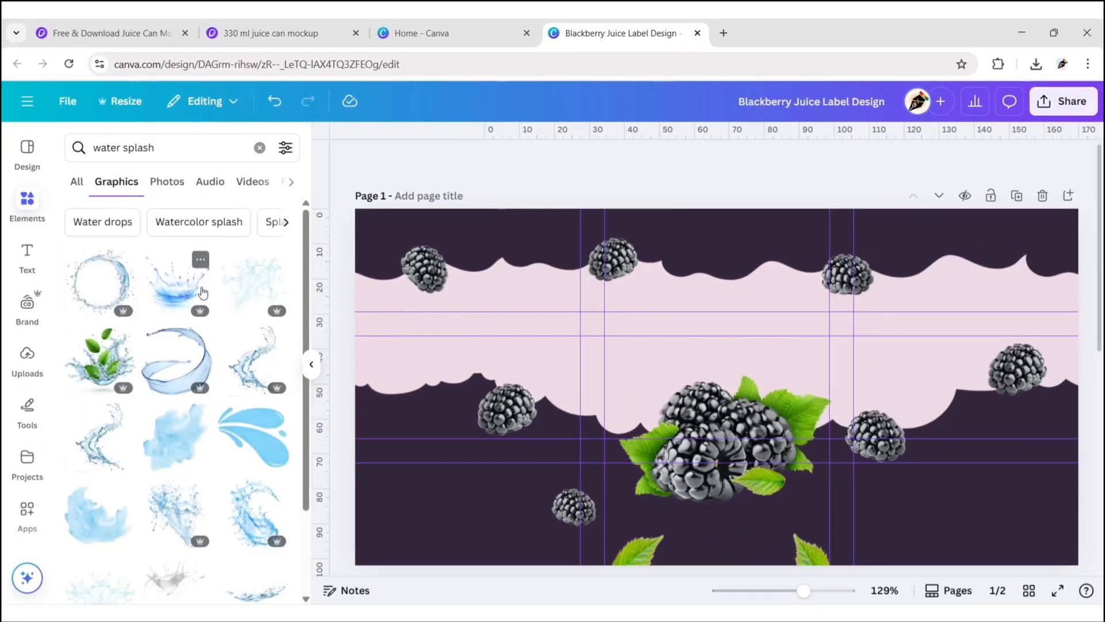
{"action": "scroll", "coordinate": [202, 293], "scroll_direction": "down", "scroll_amount": 2}
{"action": "left_click", "coordinate": [277, 381]}
{"action": "left_click", "coordinate": [352, 528]}
{"action": "scroll", "coordinate": [197, 224], "scroll_direction": "down", "scroll_amount": 7}
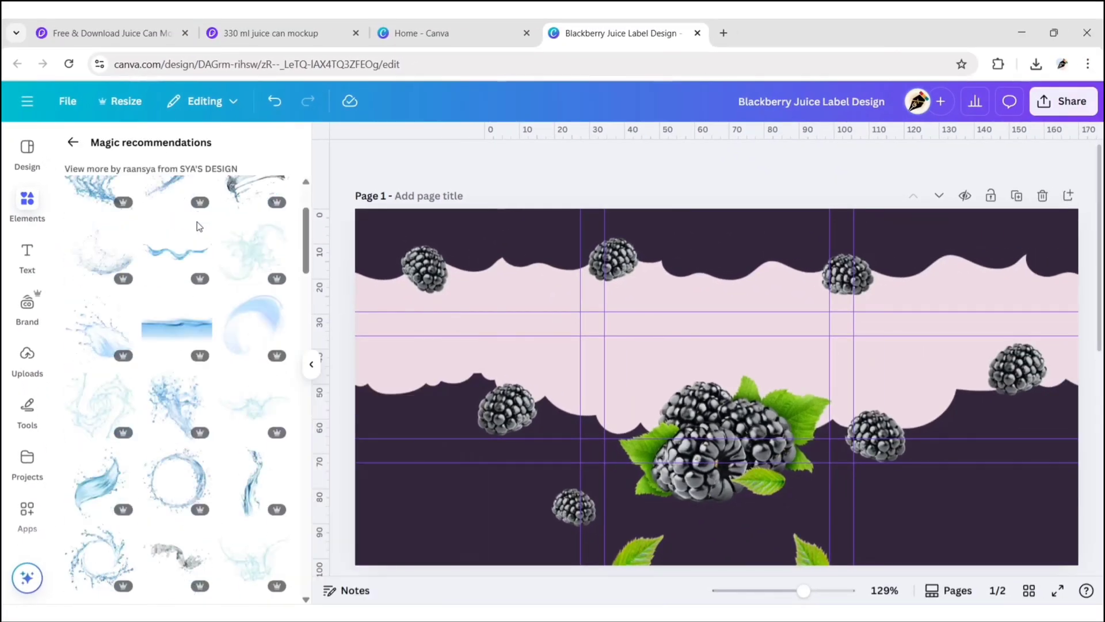
{"action": "scroll", "coordinate": [194, 223], "scroll_direction": "down", "scroll_amount": 10}
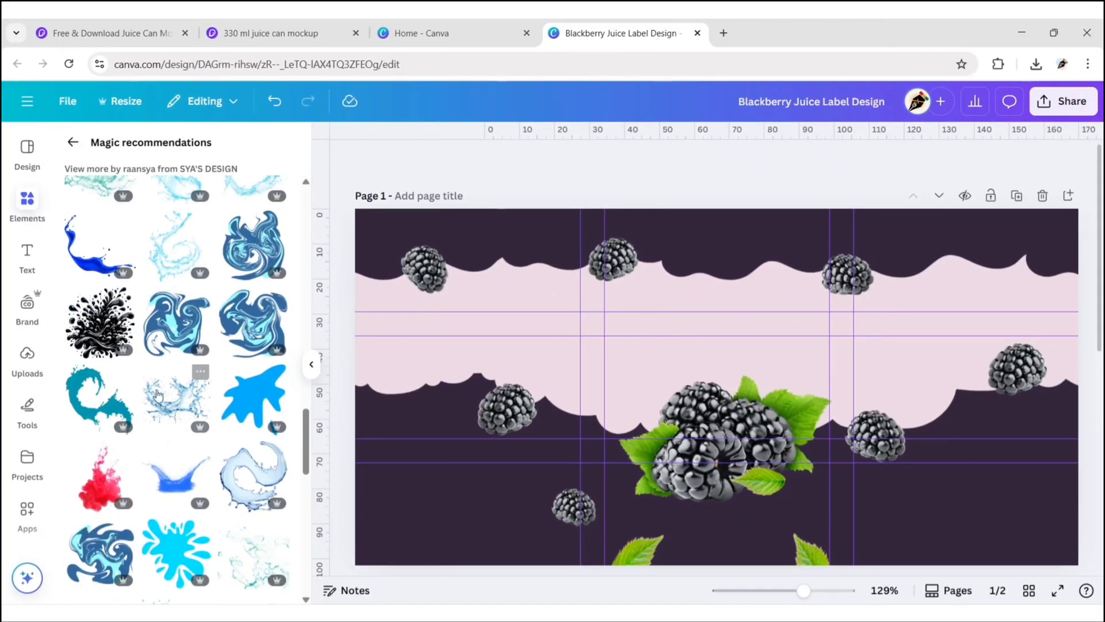
{"action": "left_click", "coordinate": [175, 407]}
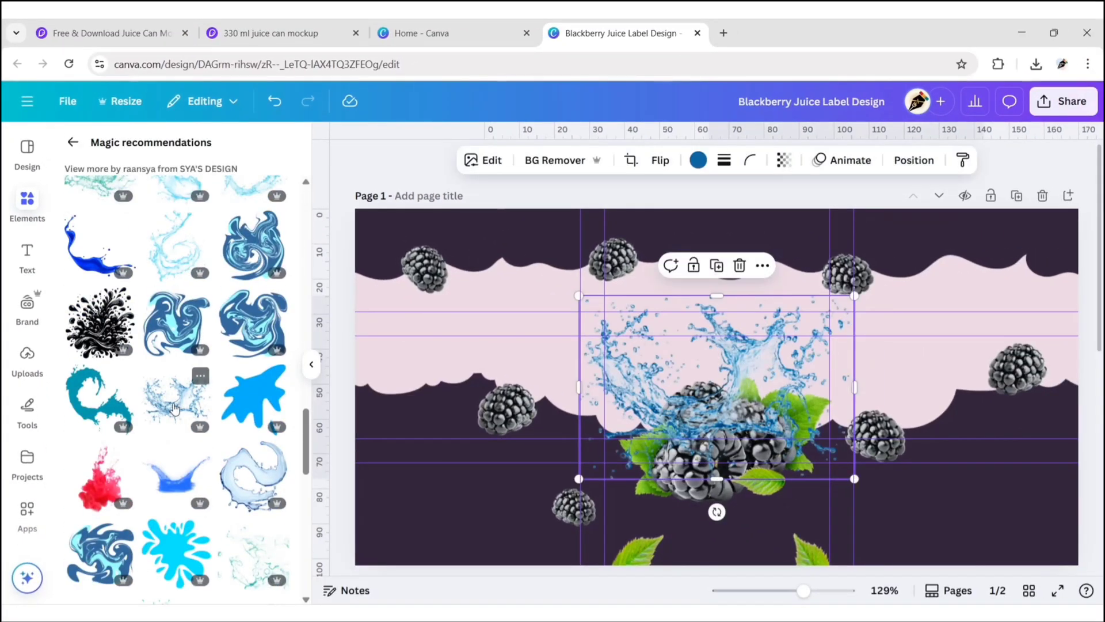
- Move the splash over the central blackberries and send it behind them in the layer order
{"action": "left_click", "coordinate": [310, 368]}
{"action": "left_click_drag", "start_coordinate": [602, 413], "coordinate": [602, 477]}
{"action": "left_click", "coordinate": [784, 160]}
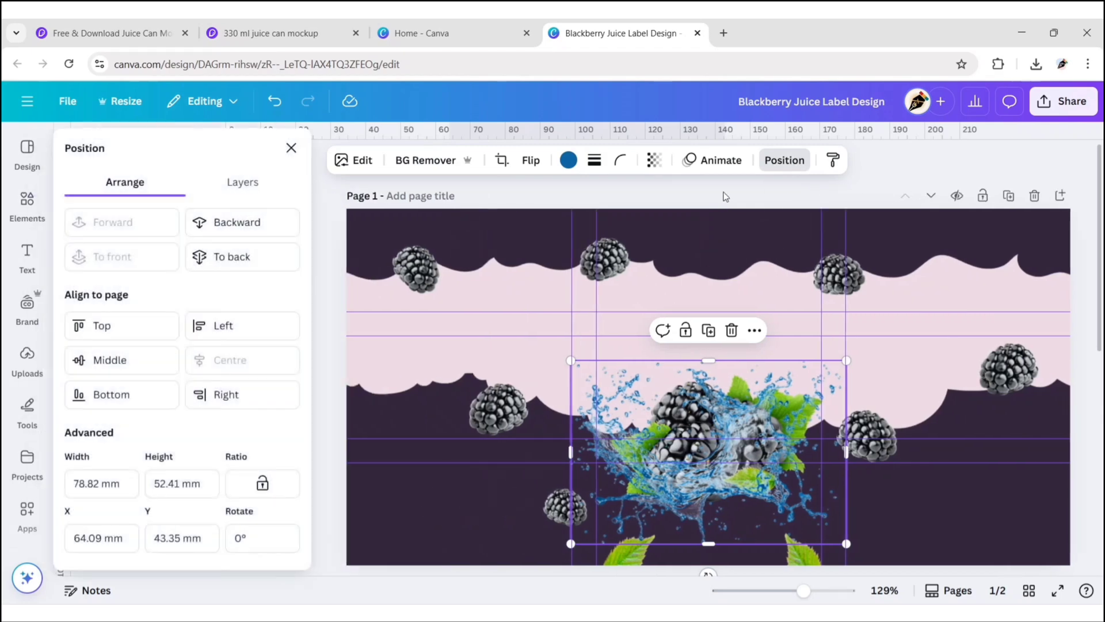
{"action": "left_click", "coordinate": [243, 182]}
{"action": "left_click_drag", "start_coordinate": [201, 289], "coordinate": [211, 388]}
{"action": "left_click", "coordinate": [280, 149]}
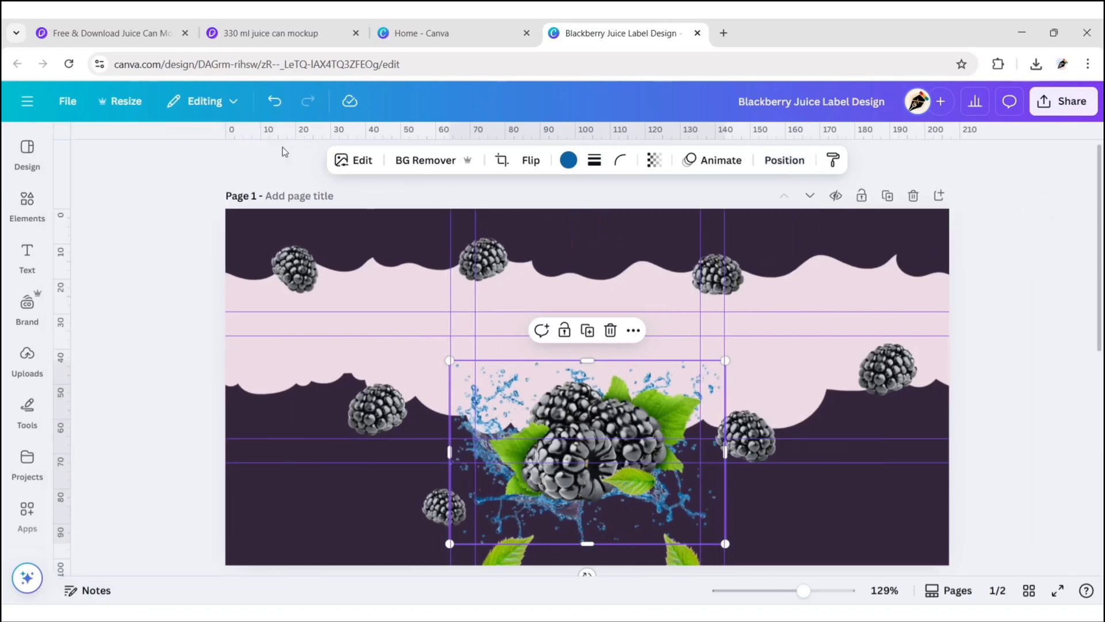
- Apply the Classic duotone preset to the water splash
{"action": "left_click", "coordinate": [358, 162]}
{"action": "scroll", "coordinate": [190, 288], "scroll_direction": "down", "scroll_amount": 5}
{"action": "left_click", "coordinate": [164, 391]}
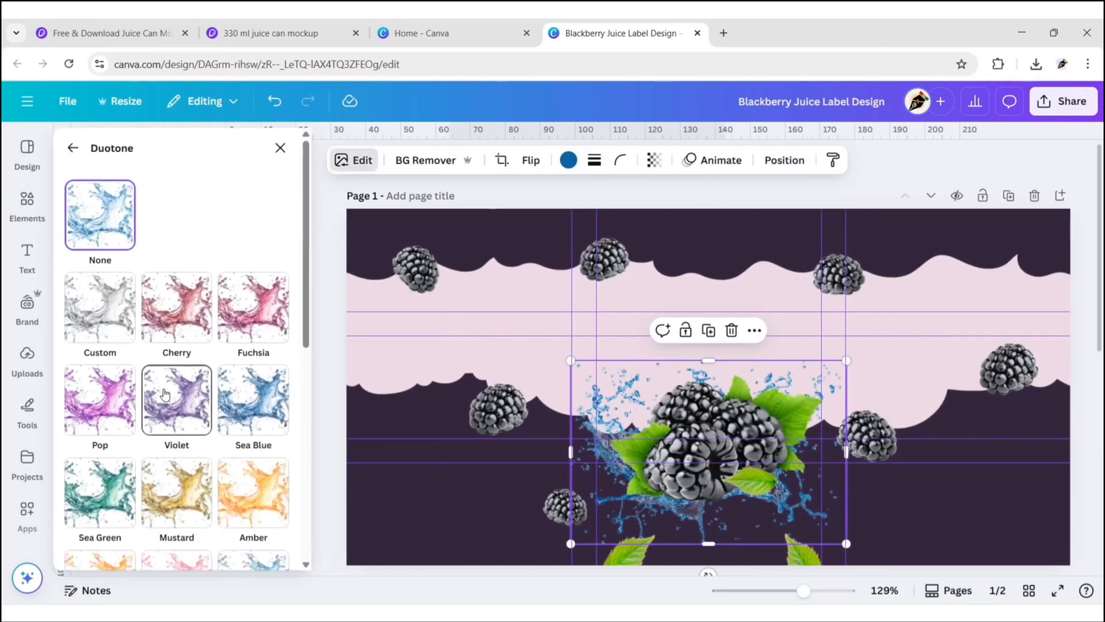
{"action": "scroll", "coordinate": [165, 394], "scroll_direction": "down", "scroll_amount": 8}
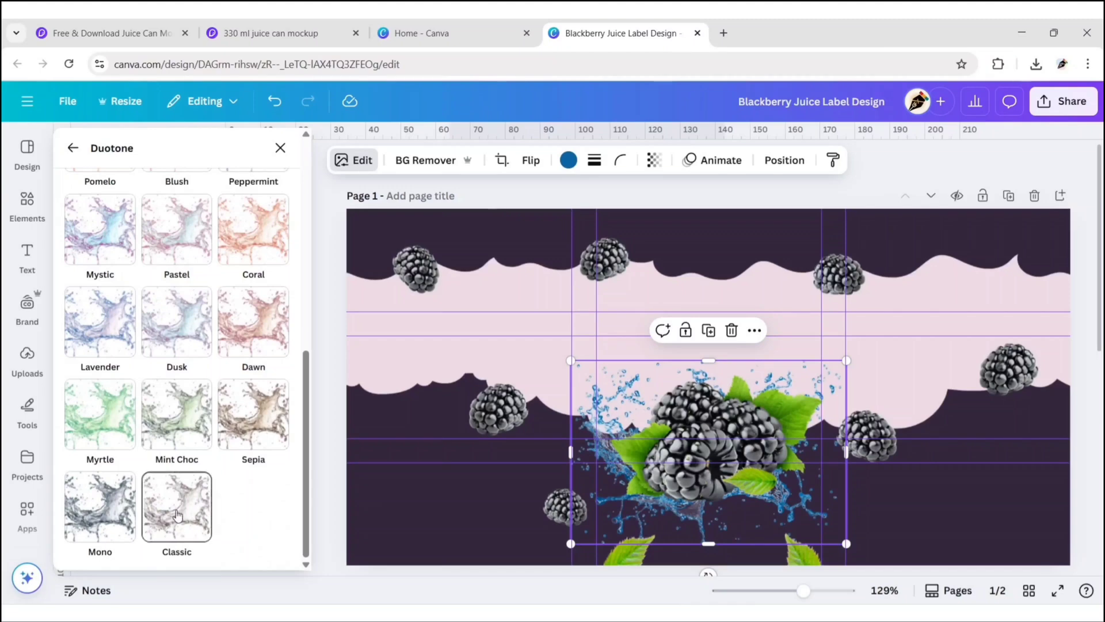
{"action": "left_click", "coordinate": [281, 150]}
{"action": "left_click", "coordinate": [165, 303]}
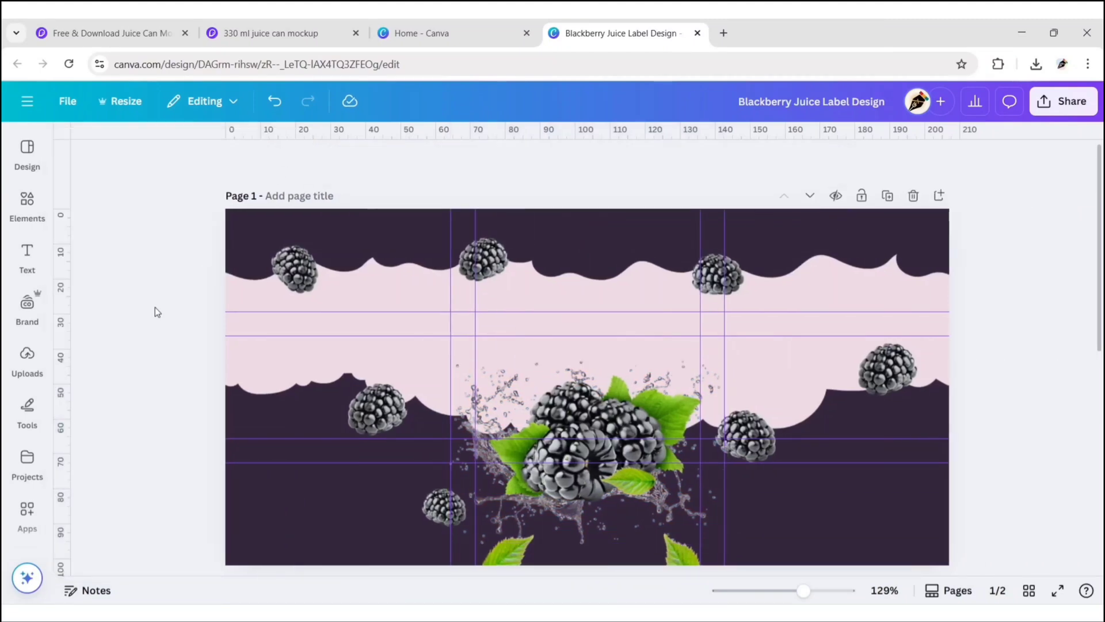
- Add a heading reading 'B' and move it up into the pink band
{"action": "left_click", "coordinate": [27, 256]}
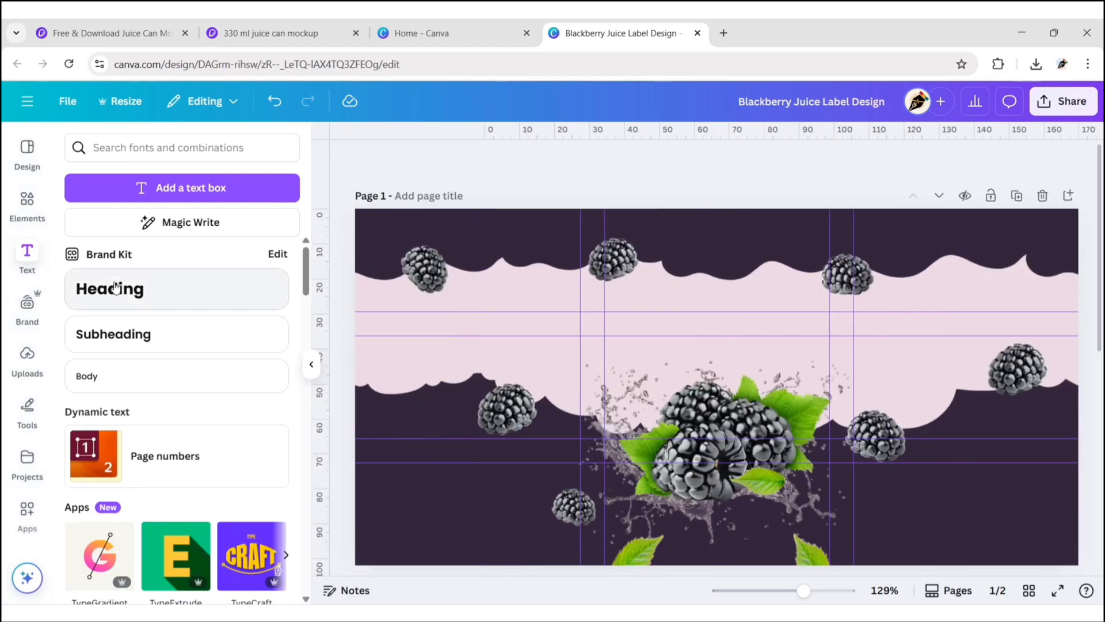
{"action": "left_click", "coordinate": [158, 296]}
{"action": "left_click", "coordinate": [311, 364]}
{"action": "type", "text": "B"}
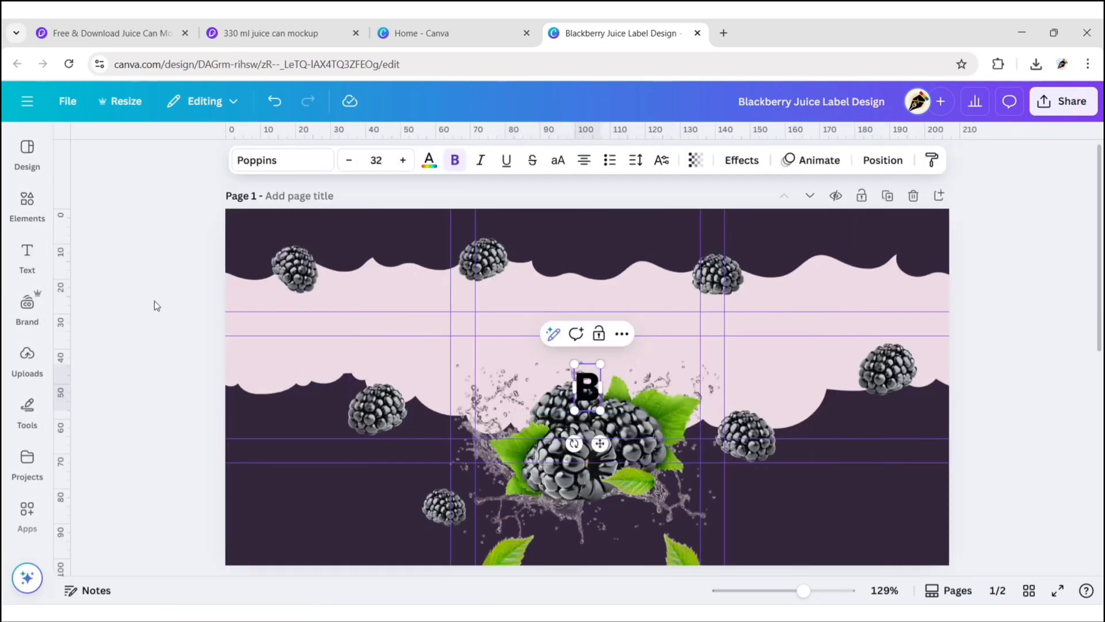
{"action": "left_click_drag", "start_coordinate": [601, 444], "coordinate": [588, 379]}
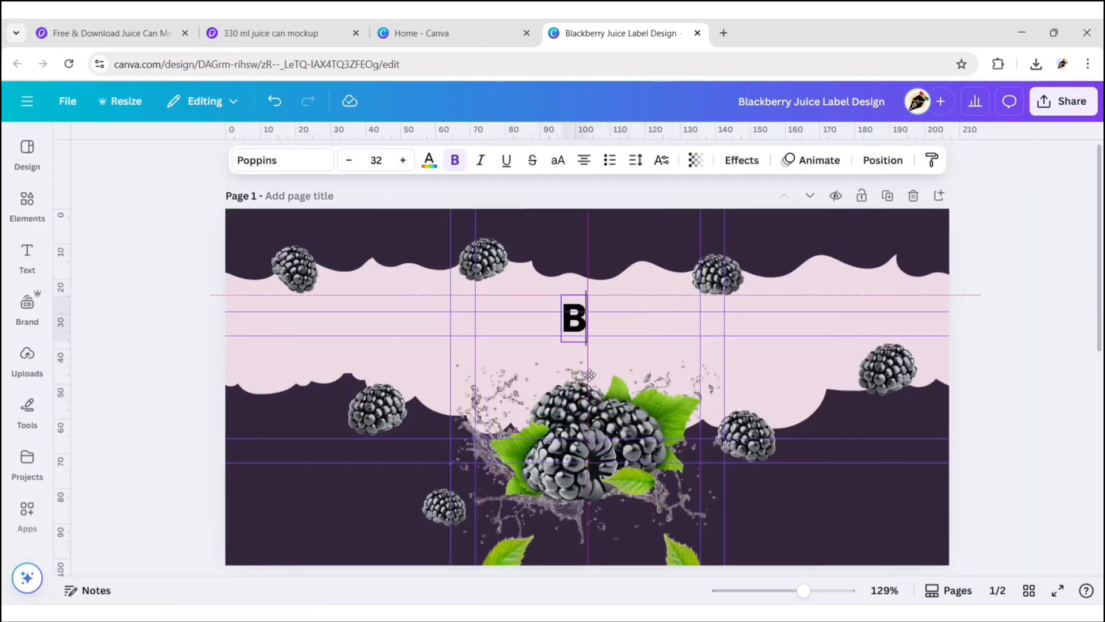
- Set the B to the Allura font at size 85 and shift it left and up
{"action": "left_click", "coordinate": [271, 161]}
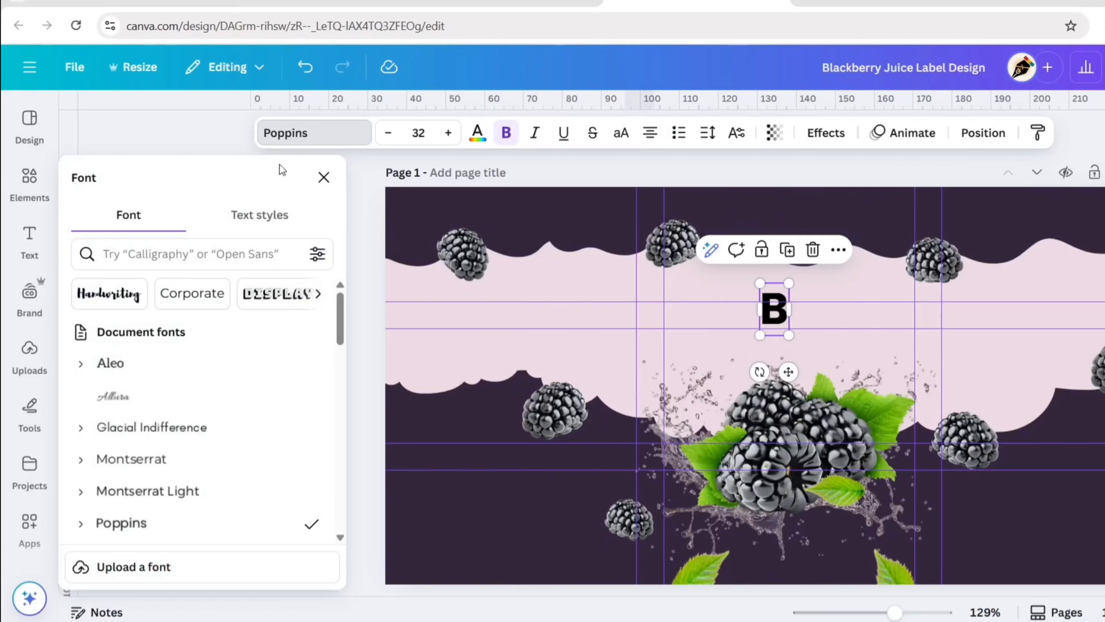
{"action": "left_click", "coordinate": [204, 253]}
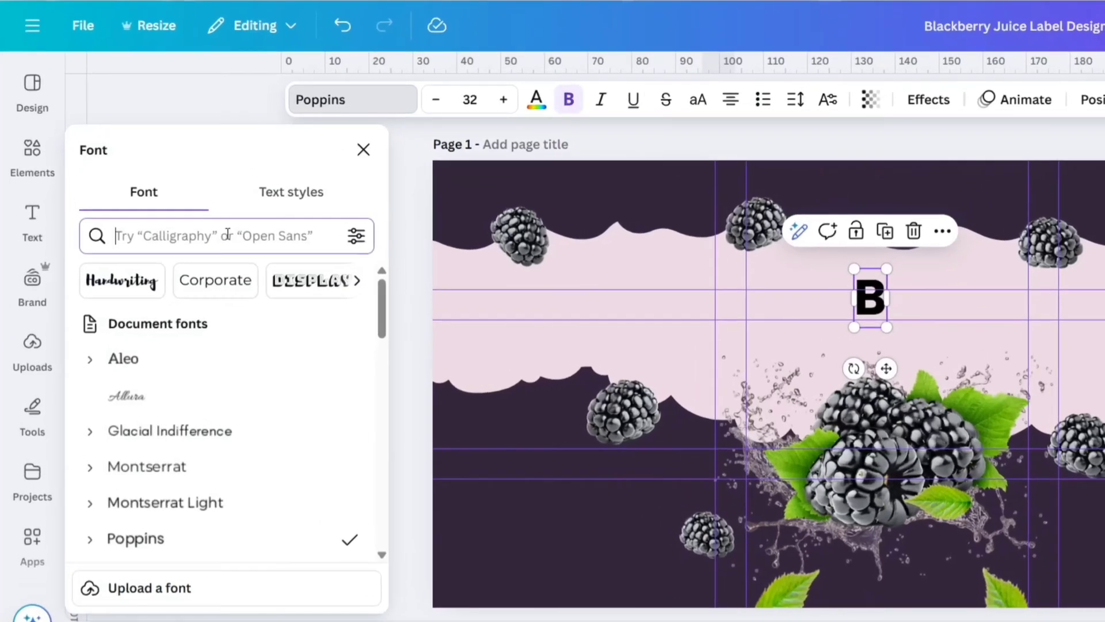
{"action": "type", "text": "Allura"}
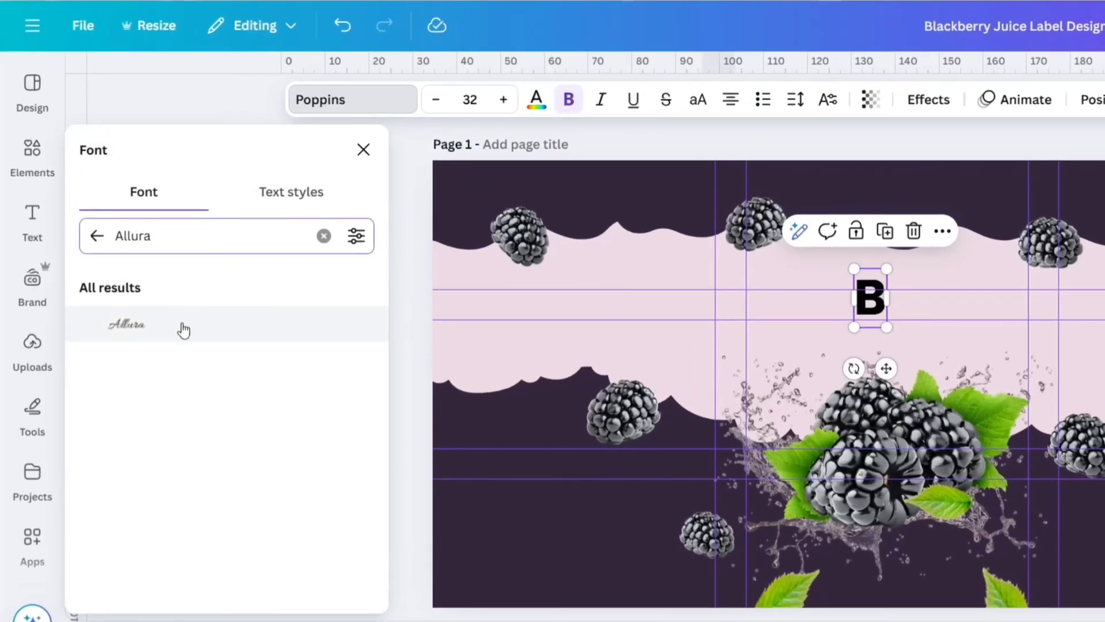
{"action": "left_click", "coordinate": [180, 328]}
{"action": "left_click", "coordinate": [363, 150]}
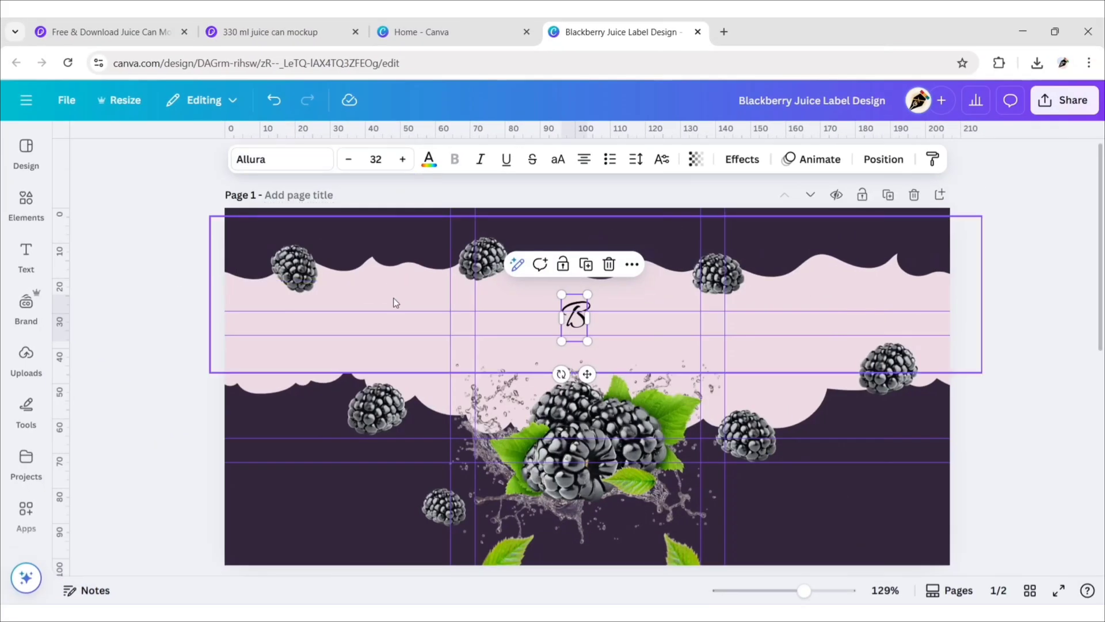
{"action": "left_click", "coordinate": [376, 159]}
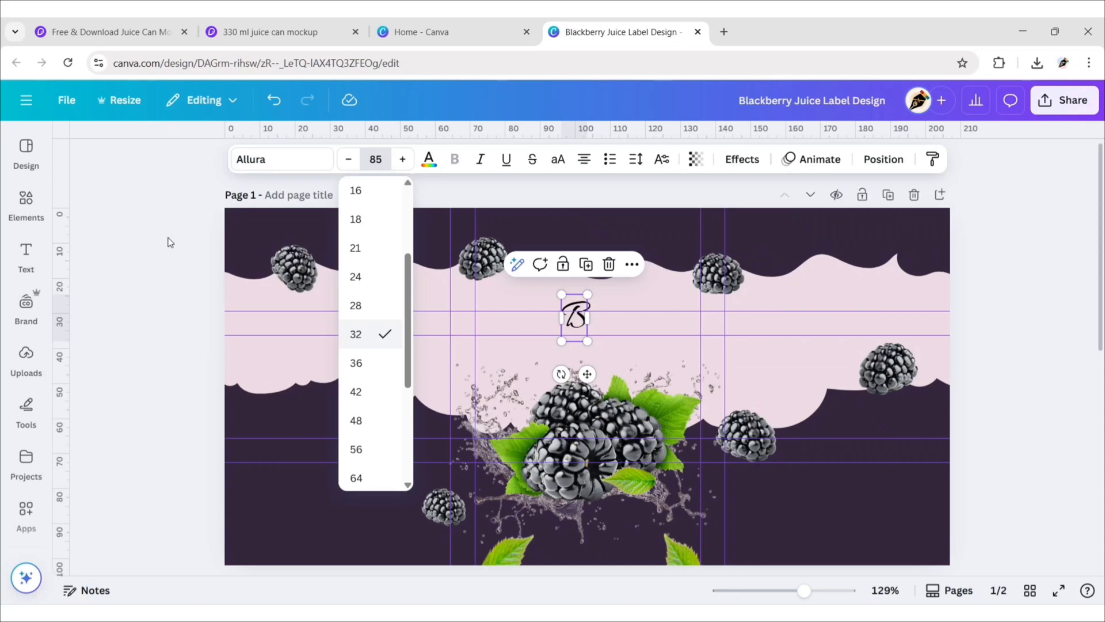
{"action": "key", "text": "Return"}
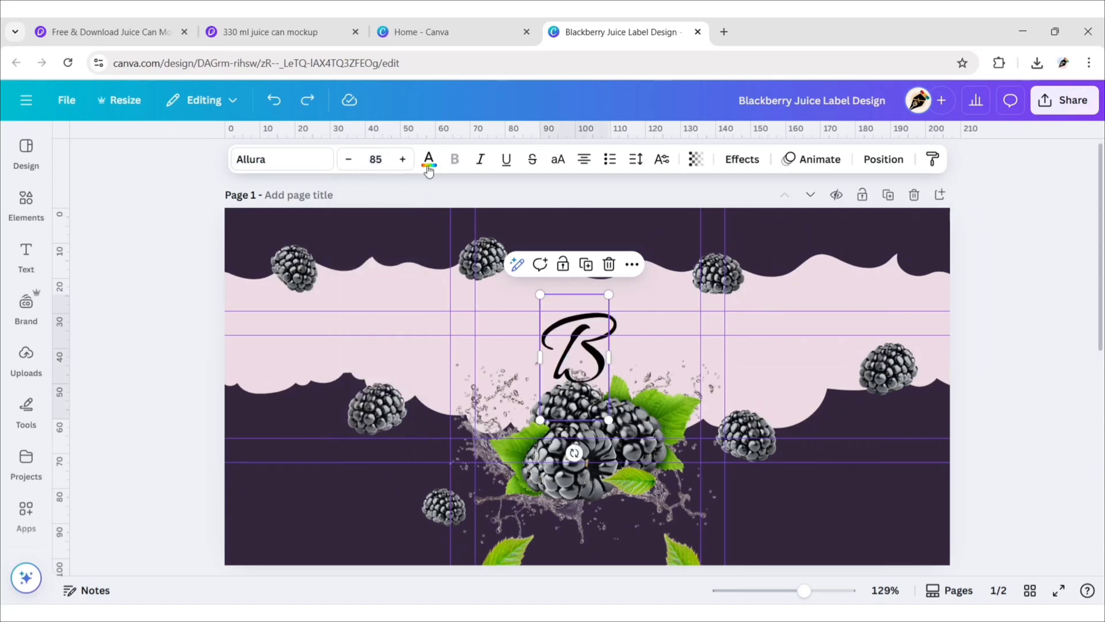
{"action": "left_click", "coordinate": [428, 166]}
{"action": "left_click", "coordinate": [280, 199]}
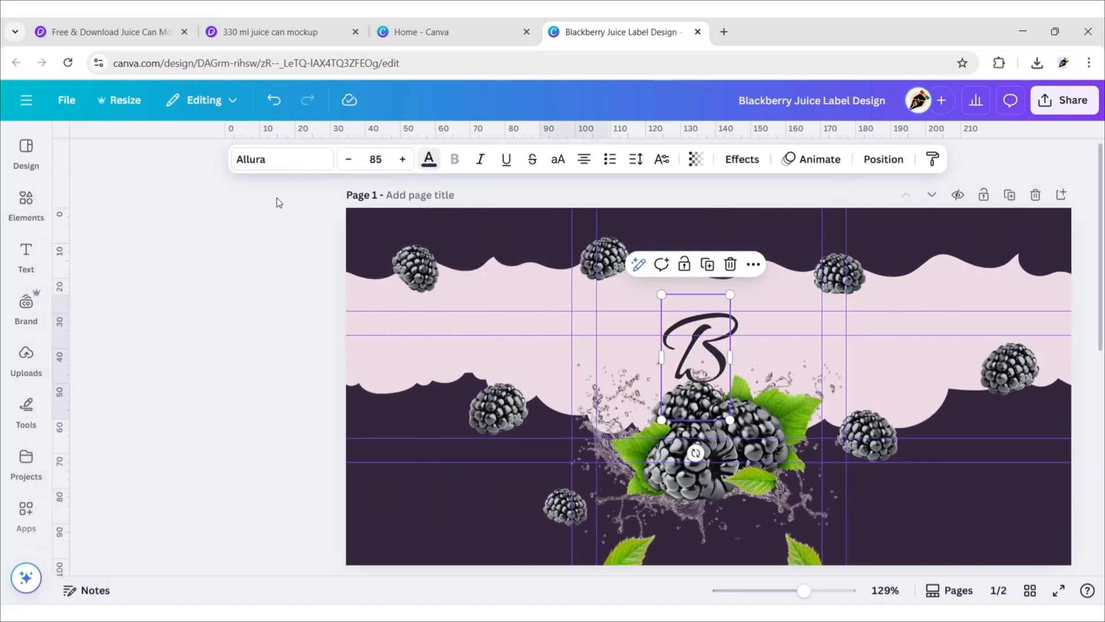
{"action": "left_click_drag", "start_coordinate": [595, 358], "coordinate": [563, 337]}
- Duplicate the B into size-45 'lack' and 'erry' text pieces beside it
{"action": "left_click", "coordinate": [554, 242]}
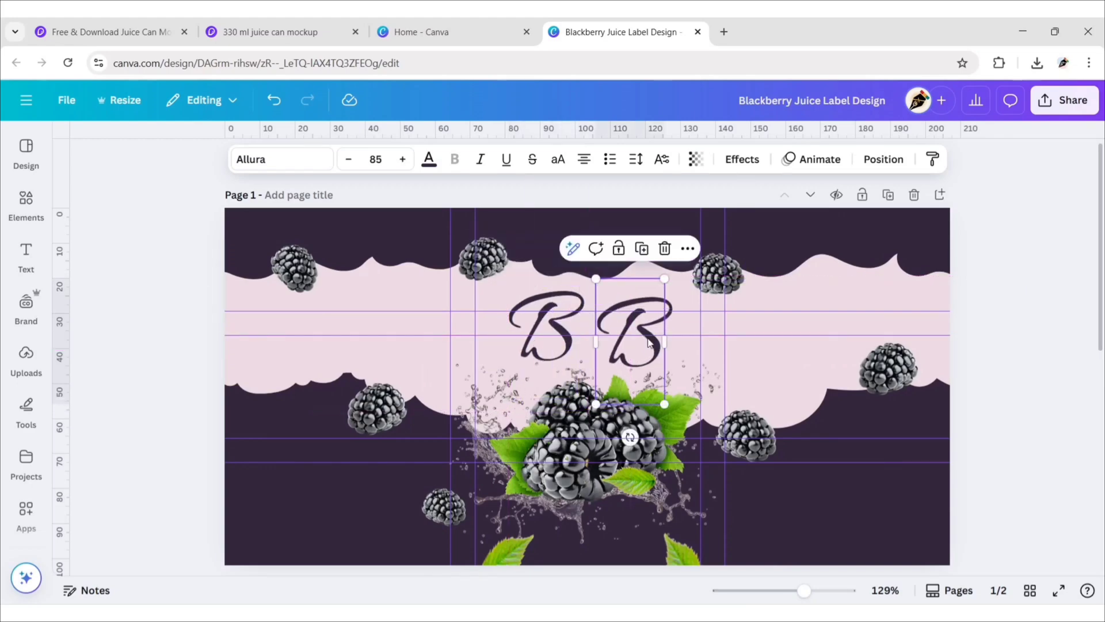
{"action": "type", "text": "lack"}
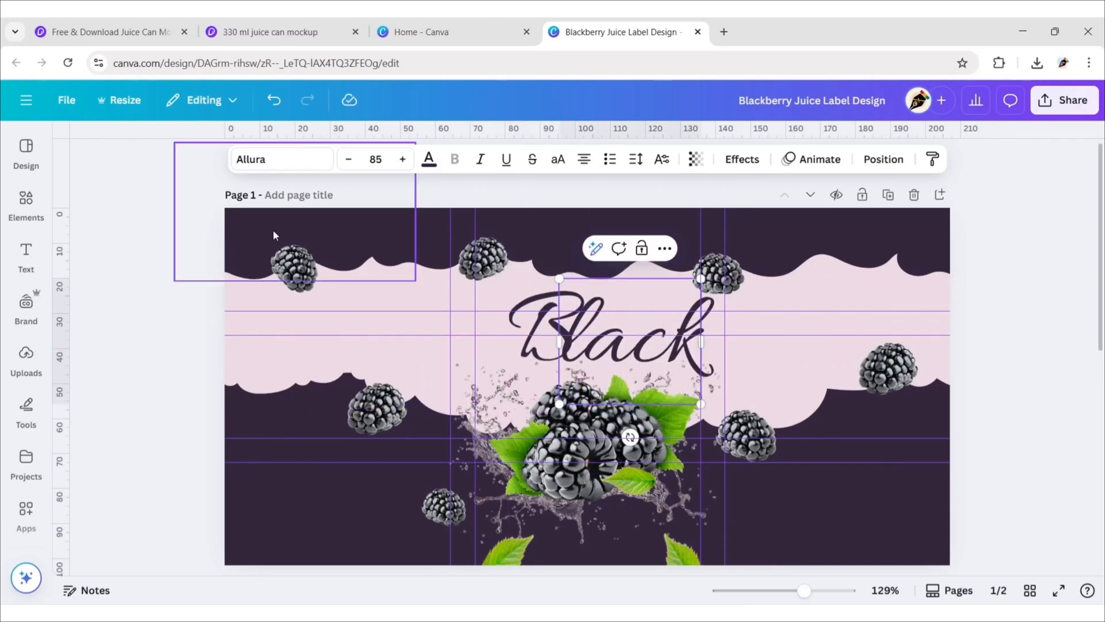
{"action": "left_click", "coordinate": [376, 159]}
{"action": "key", "text": "Return"}
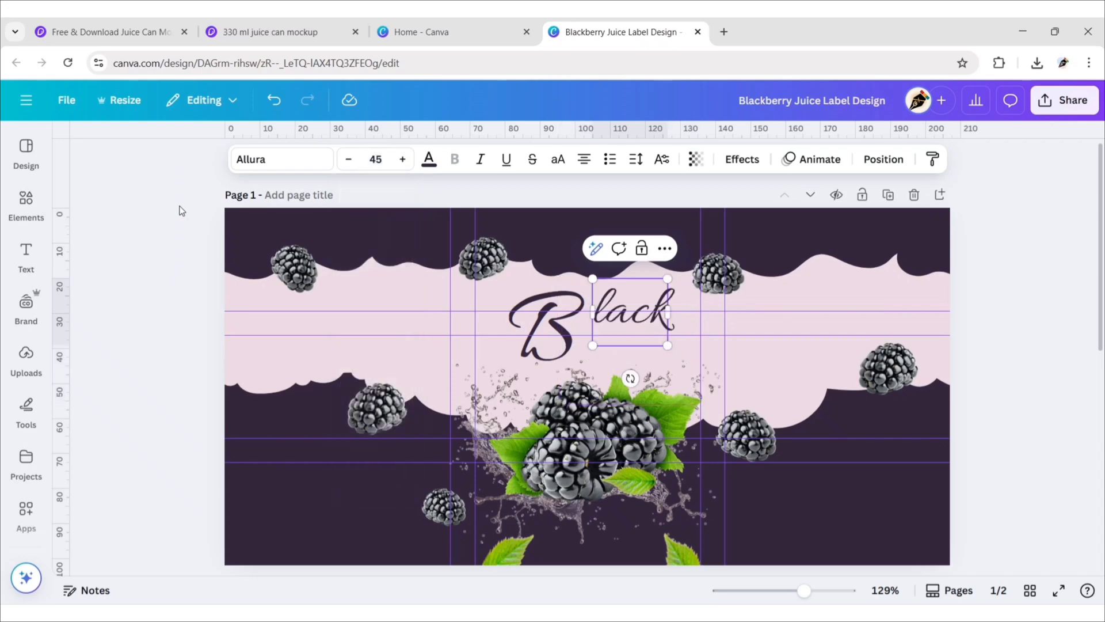
{"action": "left_click_drag", "start_coordinate": [619, 321], "coordinate": [635, 351]}
{"action": "double_click", "coordinate": [615, 349]}
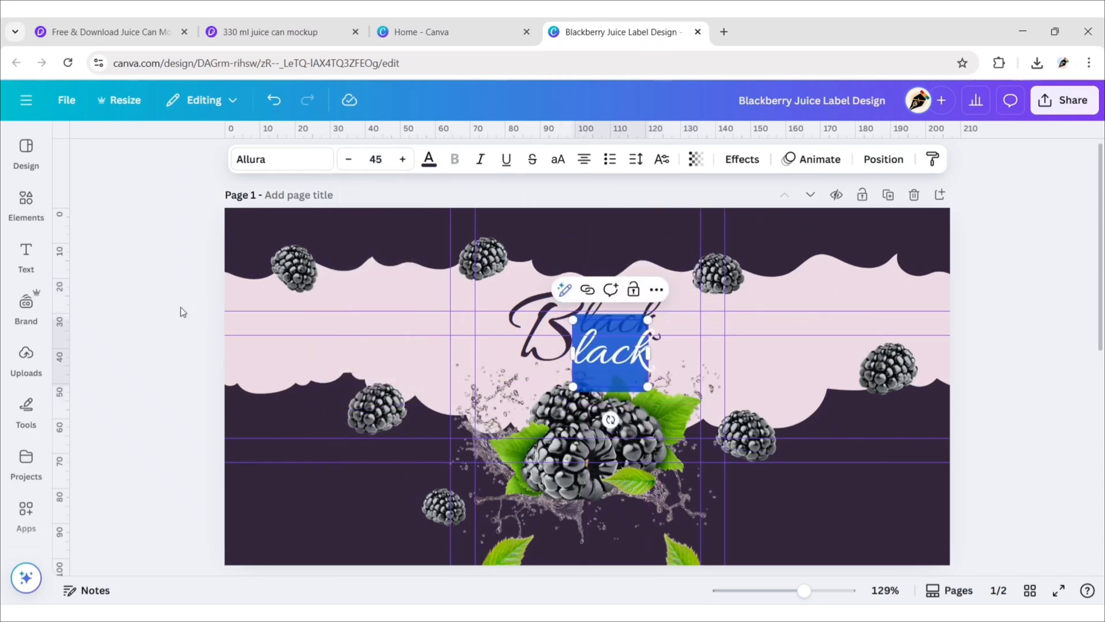
{"action": "type", "text": "erry"}
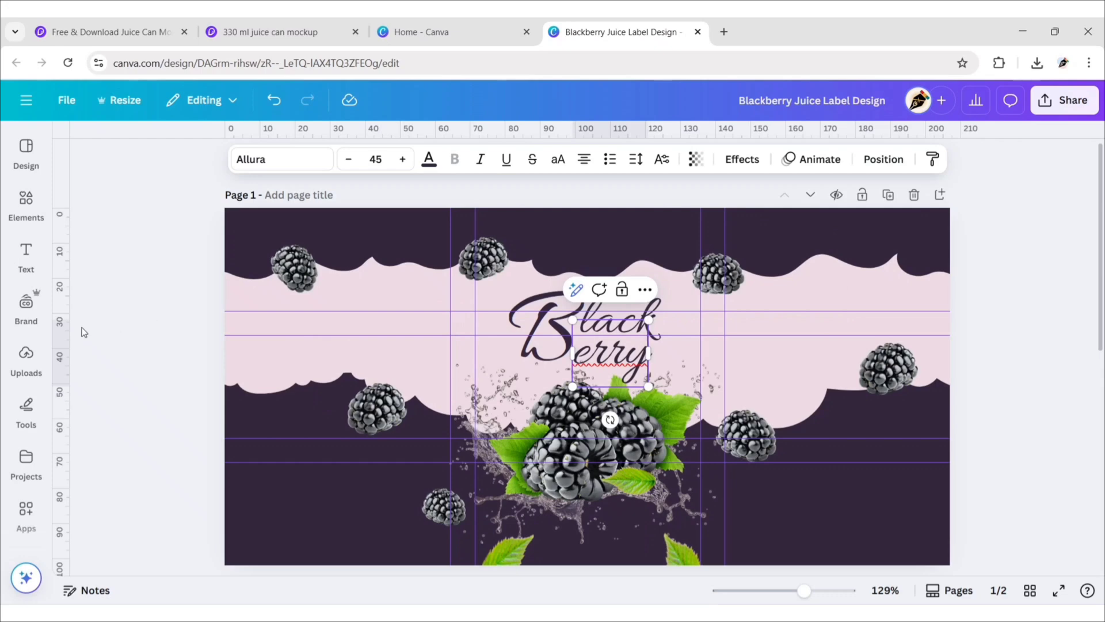
{"action": "left_click", "coordinate": [112, 332]}
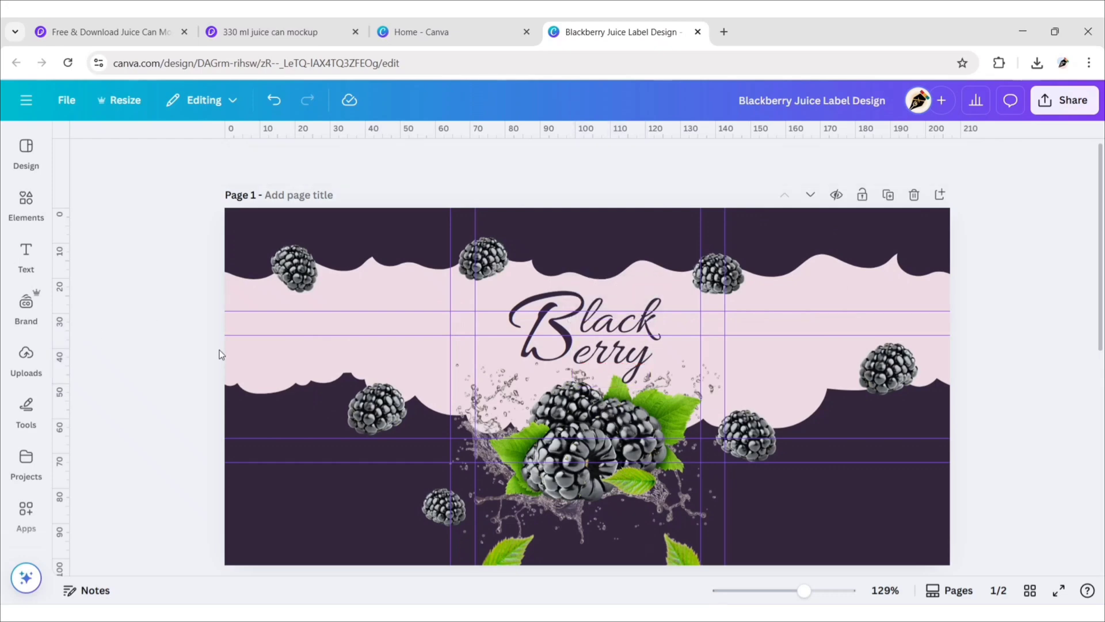
- Align the B, lack and erry pieces, group them, and centre the Black Berry title
{"action": "left_click", "coordinate": [604, 310]}
{"action": "left_click", "coordinate": [602, 348]}
{"action": "left_click_drag", "start_coordinate": [600, 304], "coordinate": [610, 353]}
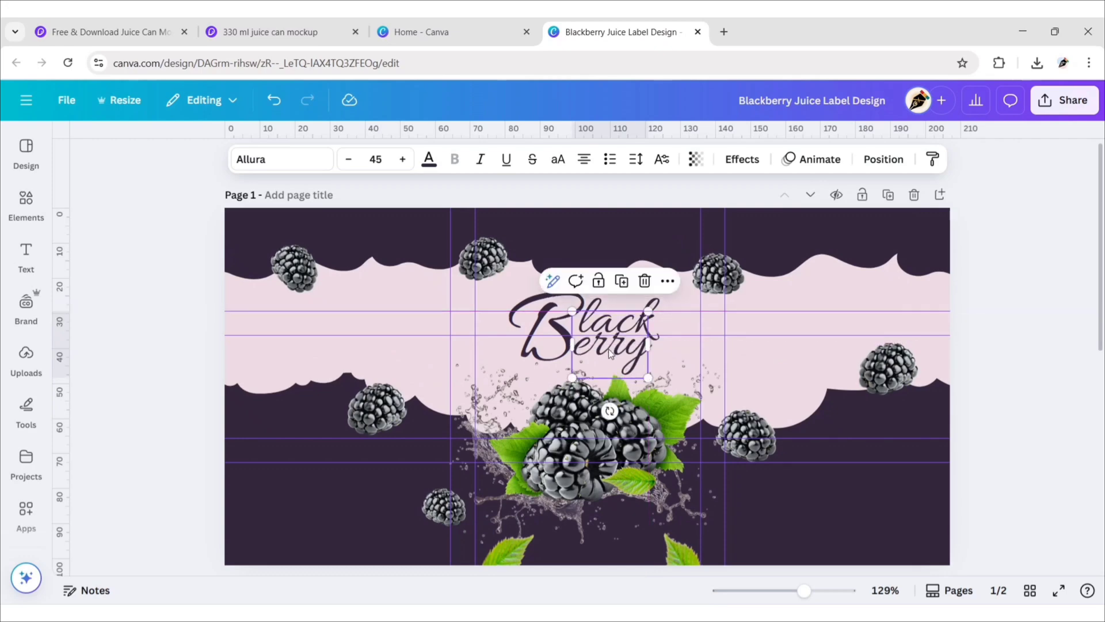
{"action": "left_click", "coordinate": [563, 343]}
{"action": "left_click_drag", "start_coordinate": [563, 342], "coordinate": [565, 340]}
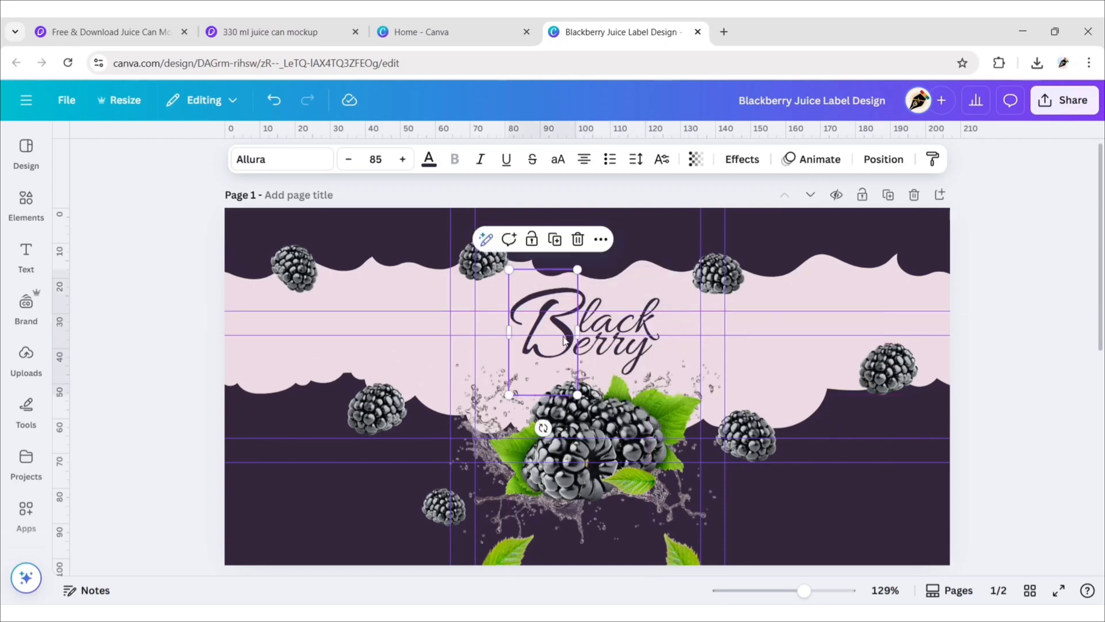
{"action": "left_click", "coordinate": [599, 306], "text": "shift"}
{"action": "left_click", "coordinate": [541, 236]}
{"action": "left_click_drag", "start_coordinate": [605, 322], "coordinate": [614, 325]}
{"action": "left_click", "coordinate": [187, 306]}
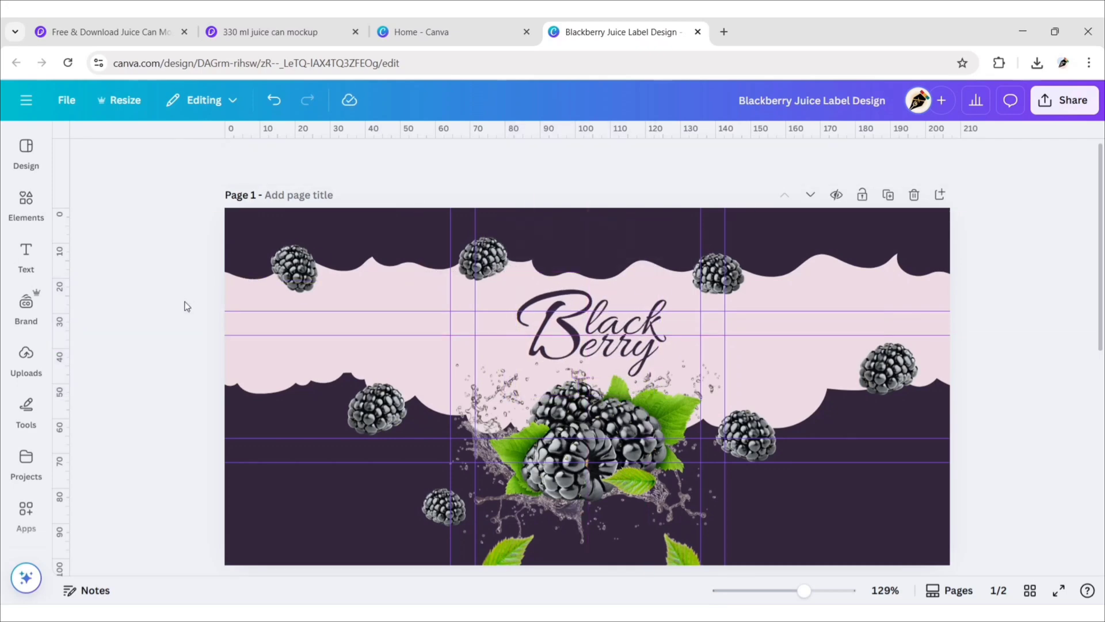
- Add an 'Ingredients' subheading in Glacial Indifference Bold
{"action": "left_click", "coordinate": [26, 254]}
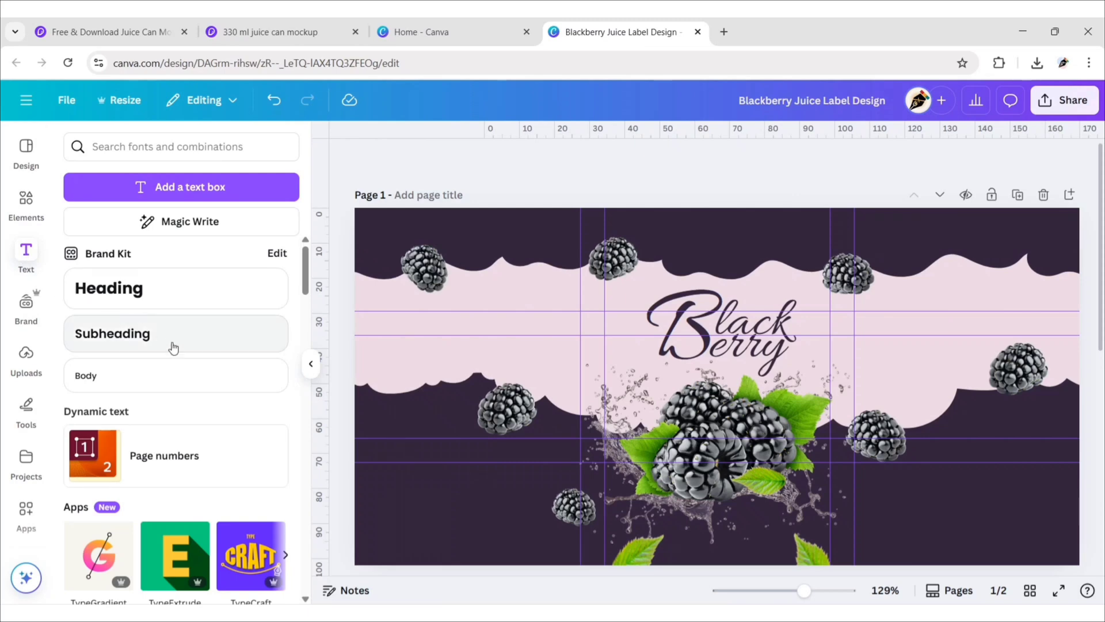
{"action": "left_click", "coordinate": [173, 344]}
{"action": "left_click", "coordinate": [310, 369]}
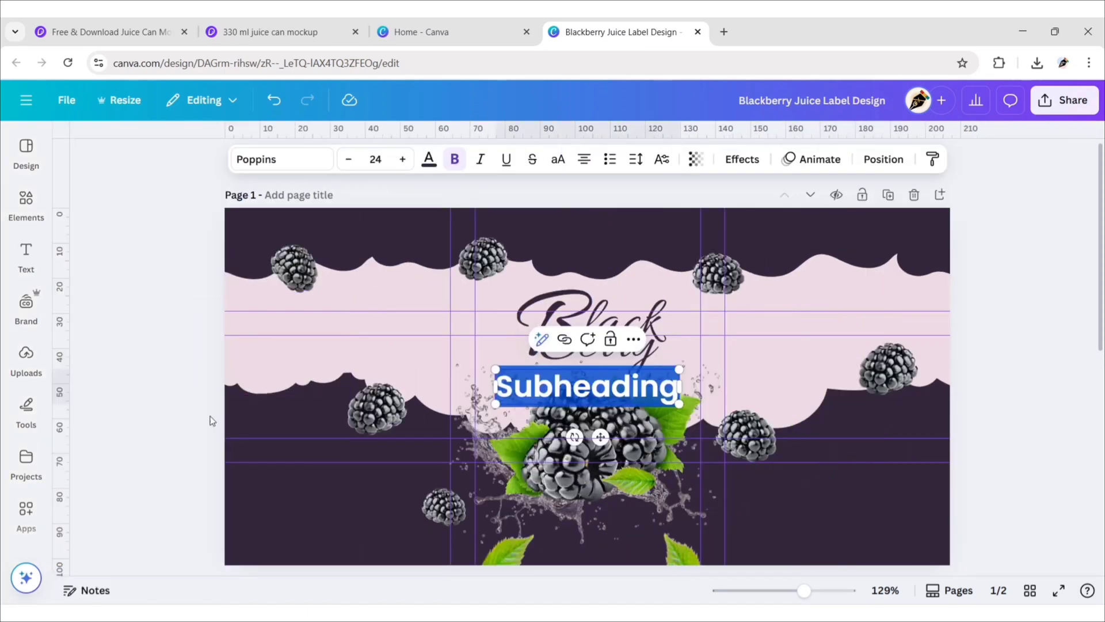
{"action": "type", "text": "Ingredients"}
{"action": "left_click", "coordinate": [264, 159]}
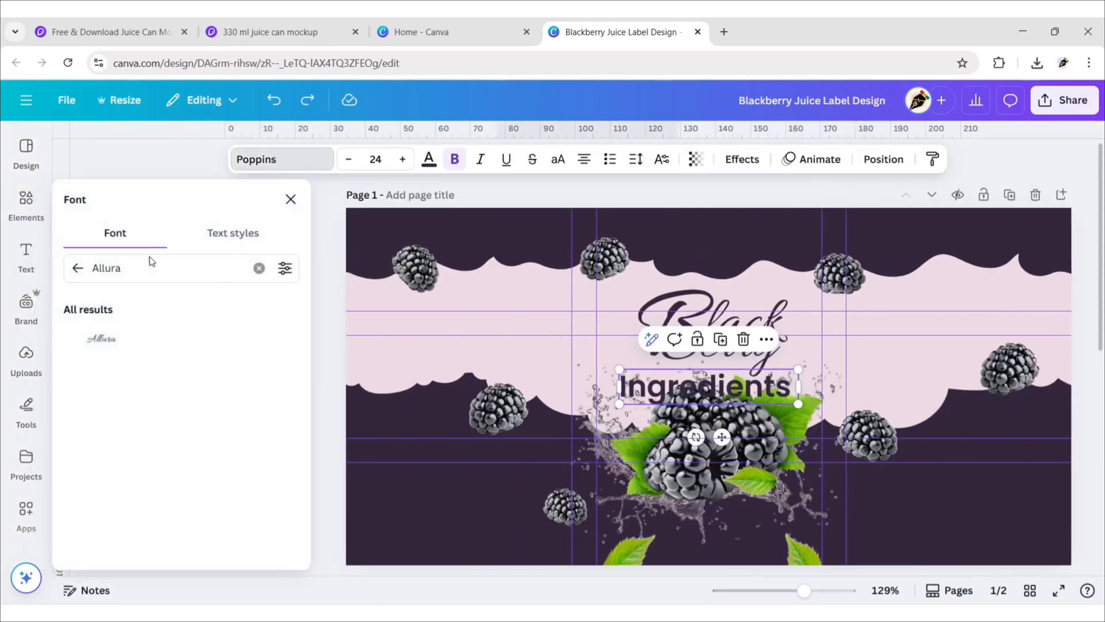
{"action": "left_click", "coordinate": [259, 269]}
{"action": "type", "text": "Glacial Indifference"}
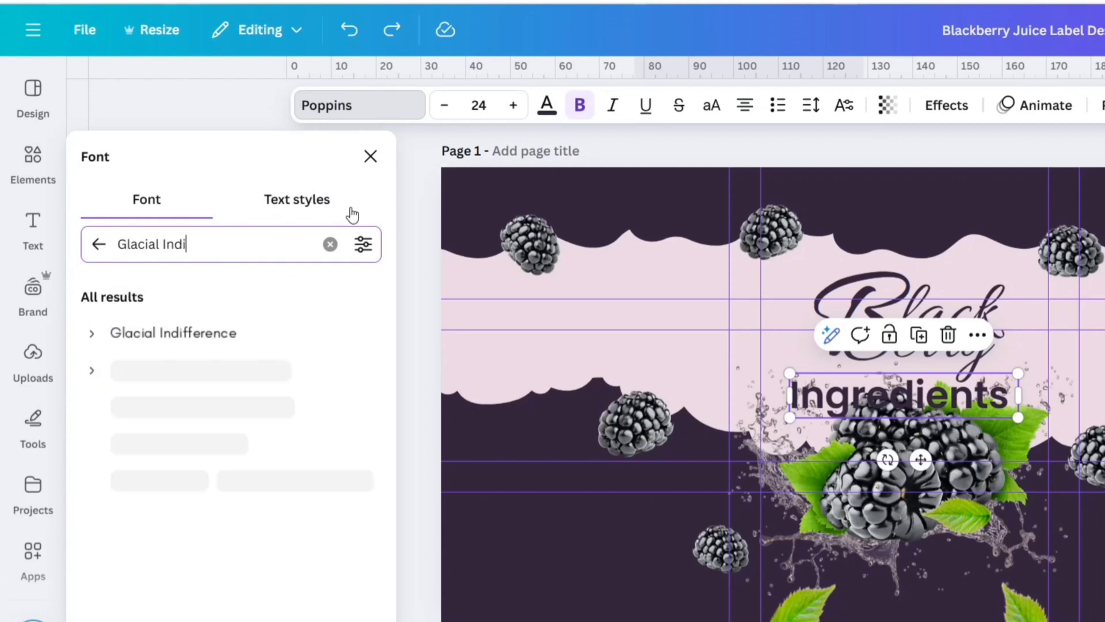
{"action": "left_click", "coordinate": [211, 333]}
{"action": "left_click", "coordinate": [91, 334]}
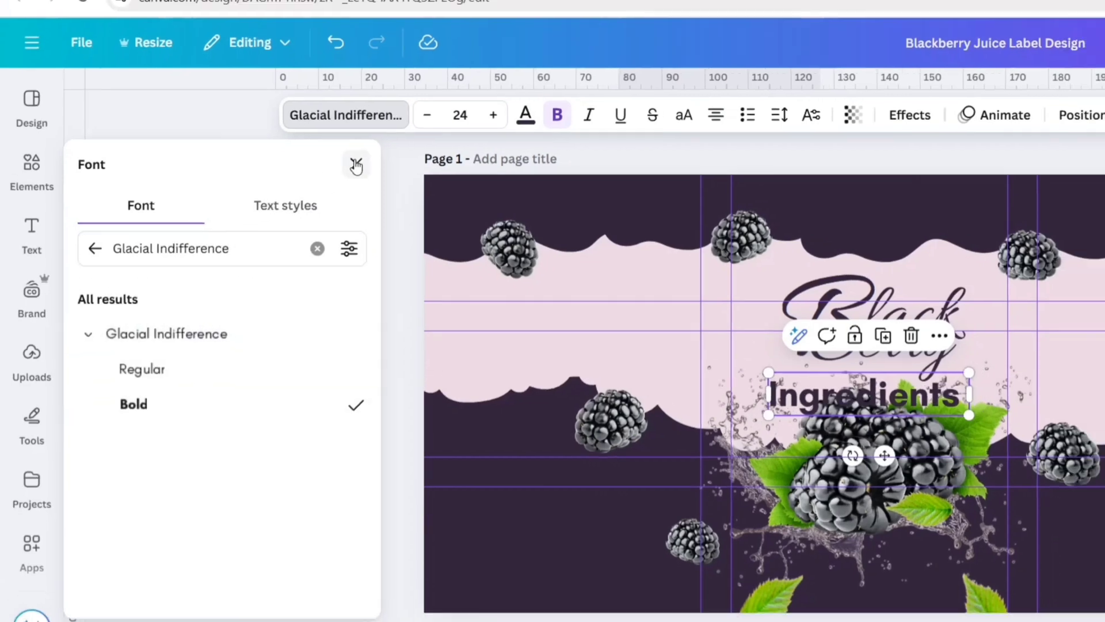
- Make Ingredients size 8 and light pink, and place it at the label's lower left
{"action": "left_click", "coordinate": [371, 156]}
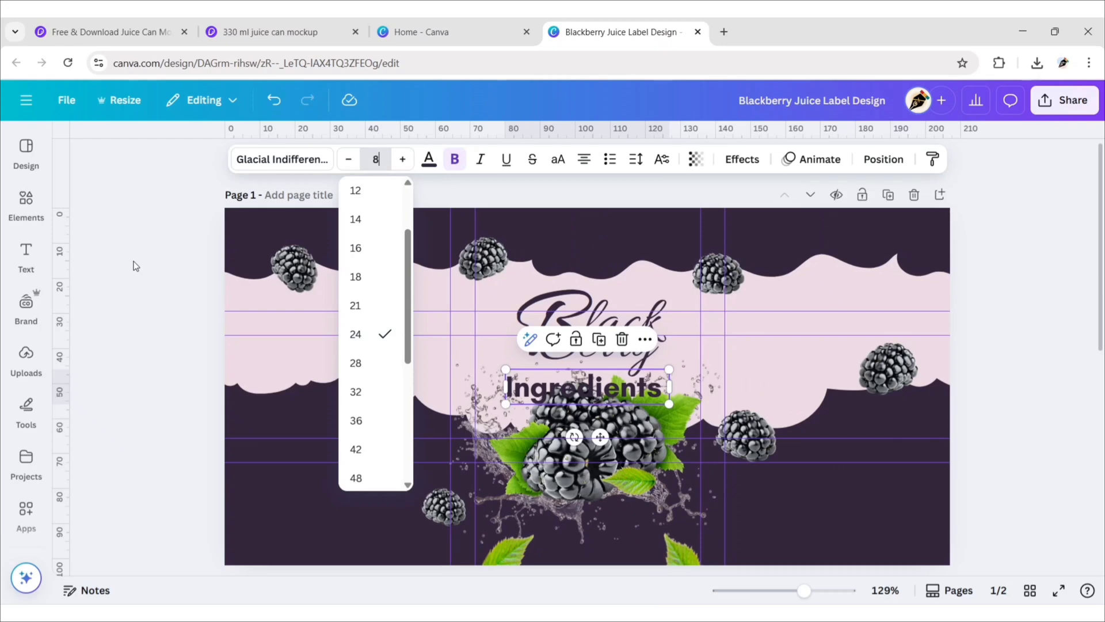
{"action": "key", "text": "Return"}
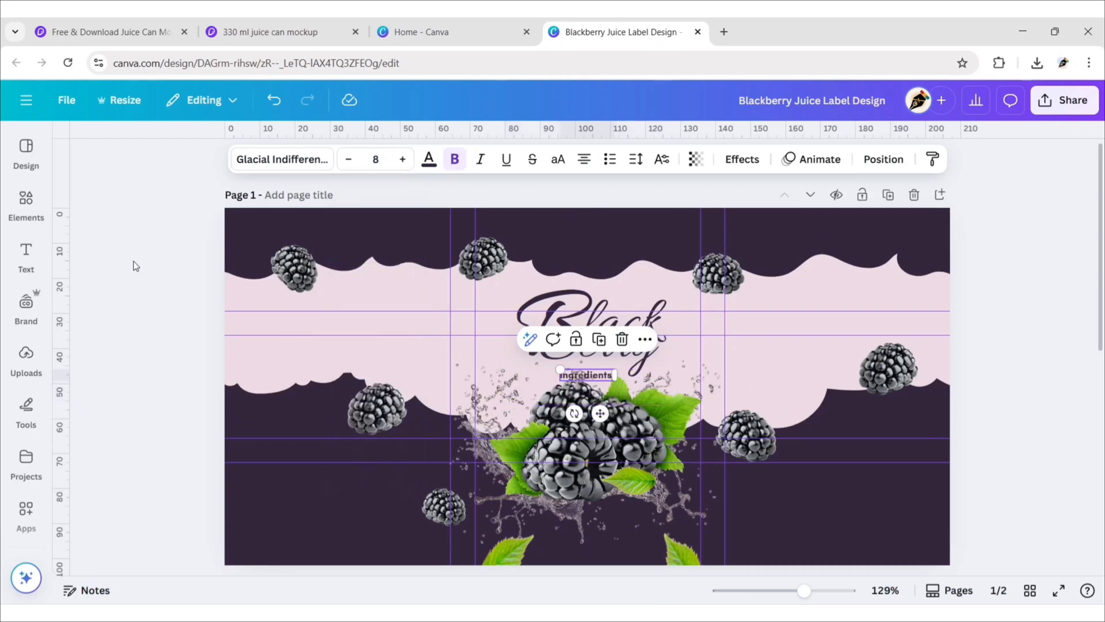
{"action": "left_click", "coordinate": [429, 160]}
{"action": "left_click", "coordinate": [143, 305]}
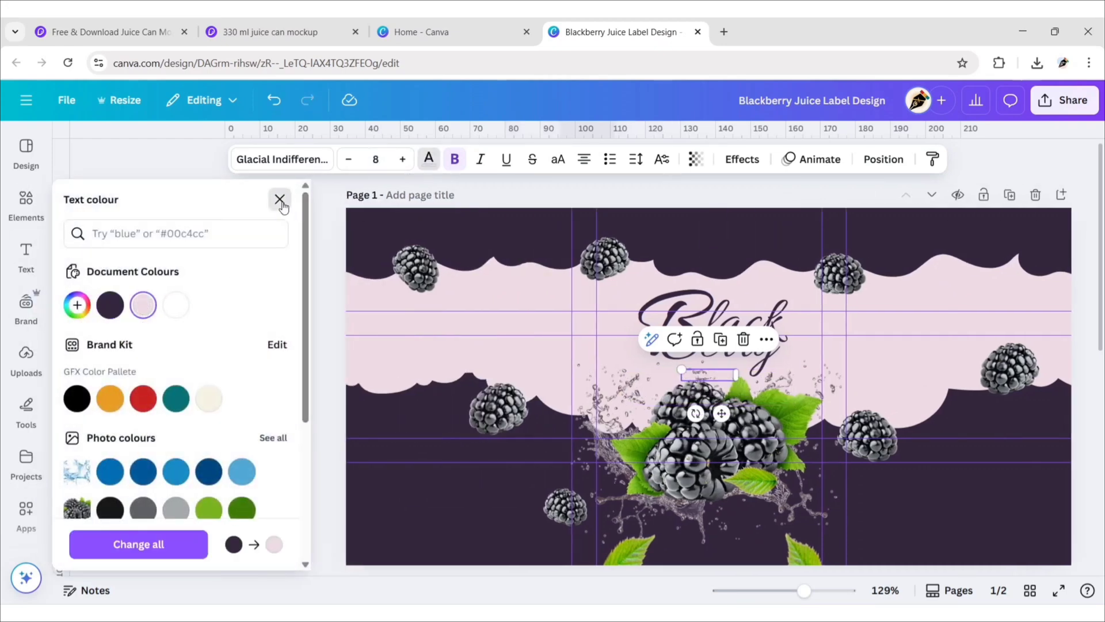
{"action": "left_click", "coordinate": [281, 201]}
{"action": "left_click_drag", "start_coordinate": [599, 414], "coordinate": [300, 518]}
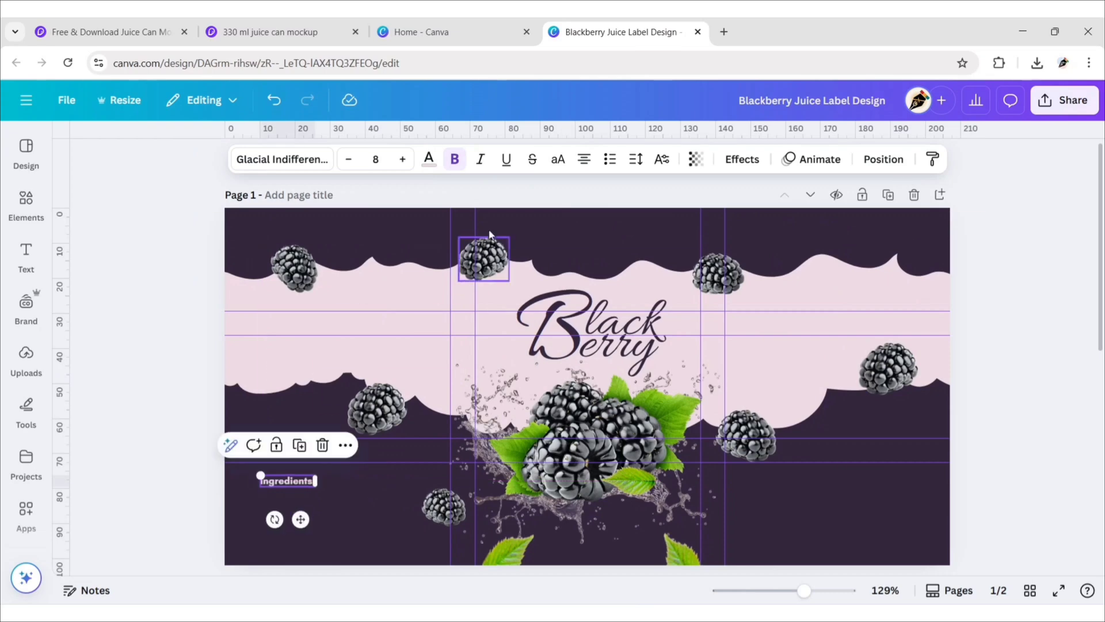
- Duplicate the INGREDIENTS heading into a CALORIES heading placed to its right
{"action": "left_click", "coordinate": [300, 445]}
{"action": "left_click_drag", "start_coordinate": [315, 538], "coordinate": [349, 527]}
{"action": "key", "text": "Return"}
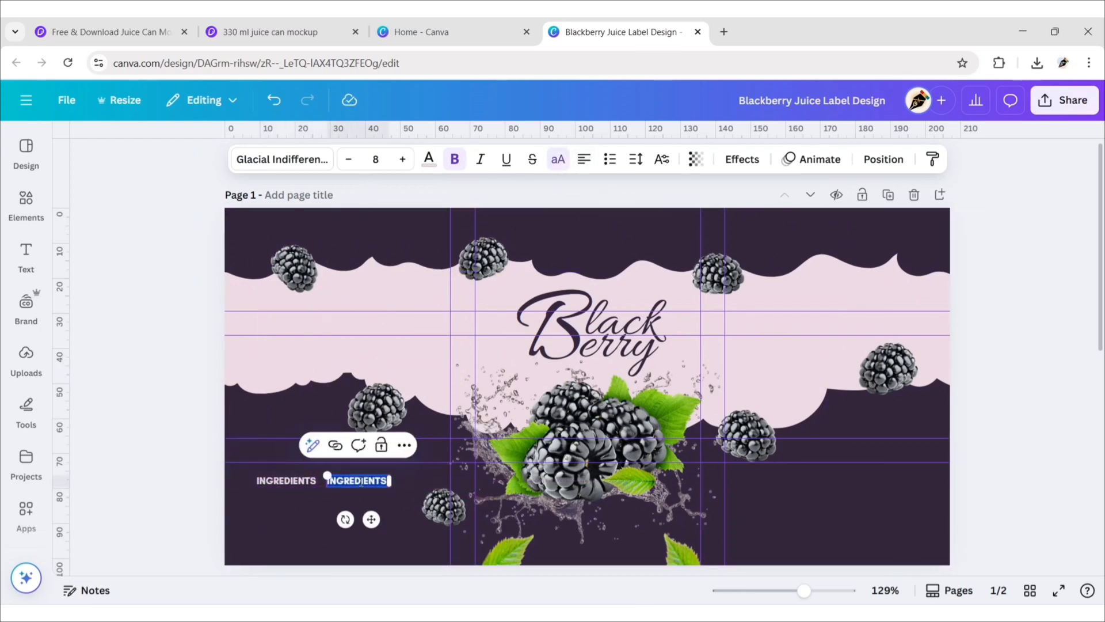
{"action": "type", "text": "CALORIES"}
{"action": "left_click_drag", "start_coordinate": [371, 519], "coordinate": [383, 519]}
- Duplicate the INGREDIENTS heading and paste the four-line nutrient list into the copy
{"action": "left_click", "coordinate": [221, 466]}
{"action": "left_click", "coordinate": [284, 480]}
{"action": "left_click", "coordinate": [300, 445]}
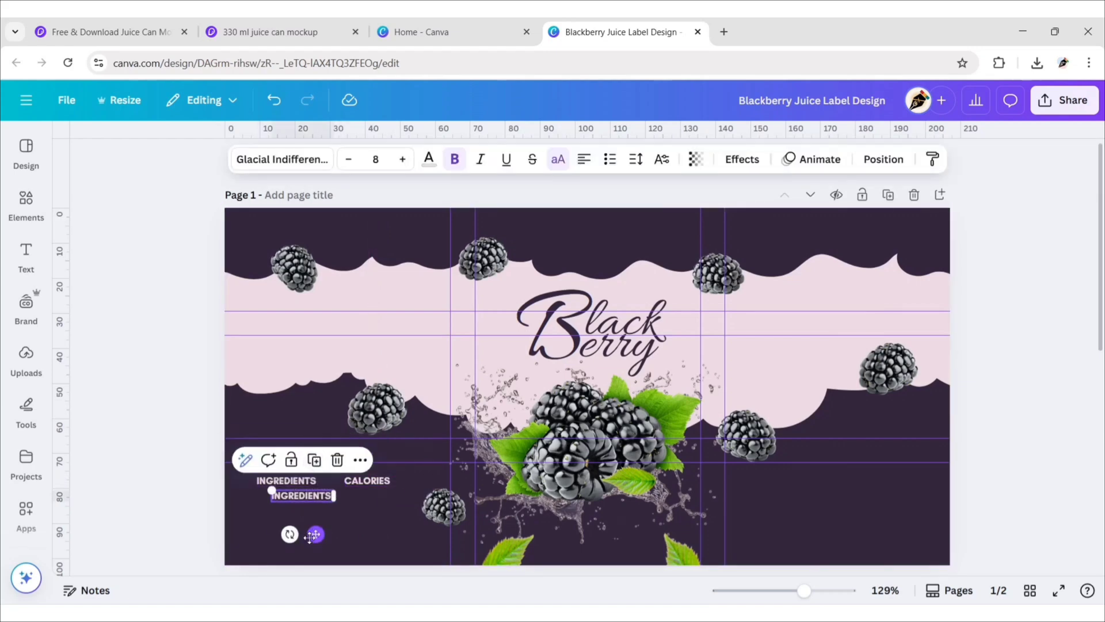
{"action": "key", "text": "Return"}
{"action": "type", "text": "CARBOHYDRATE ADDED SUGAR FAT VITAMINS"}
{"action": "left_click", "coordinate": [188, 463]}
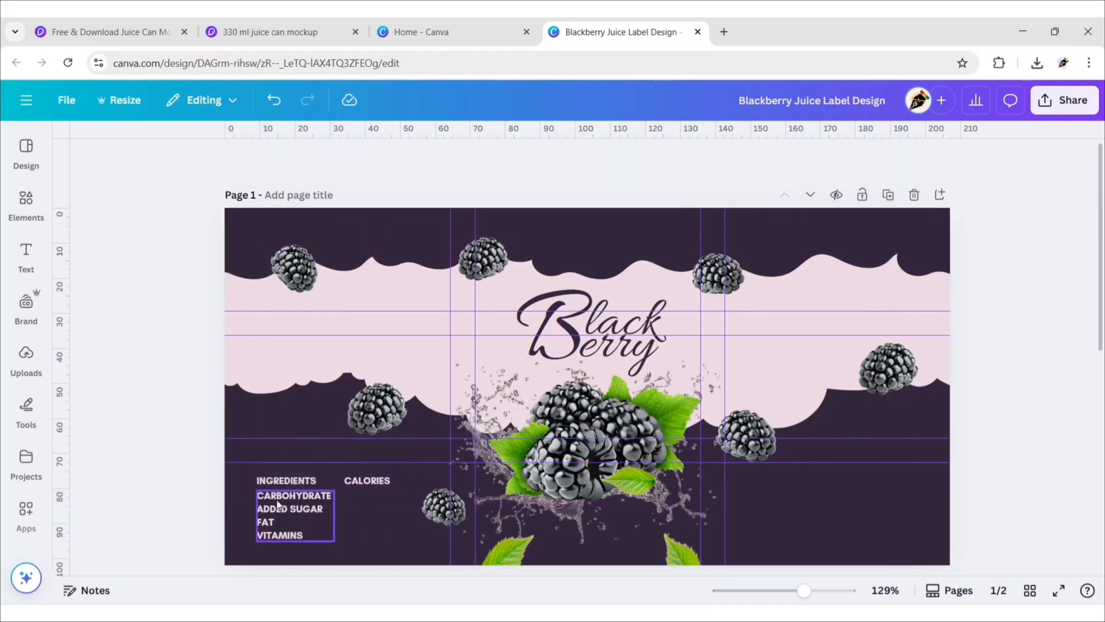
- Style the nutrient list at size 7, without uppercase, in Glacial Indifference Regular
{"action": "left_click", "coordinate": [278, 503]}
{"action": "left_click", "coordinate": [380, 156]}
{"action": "type", "text": "7"}
{"action": "key", "text": "Return"}
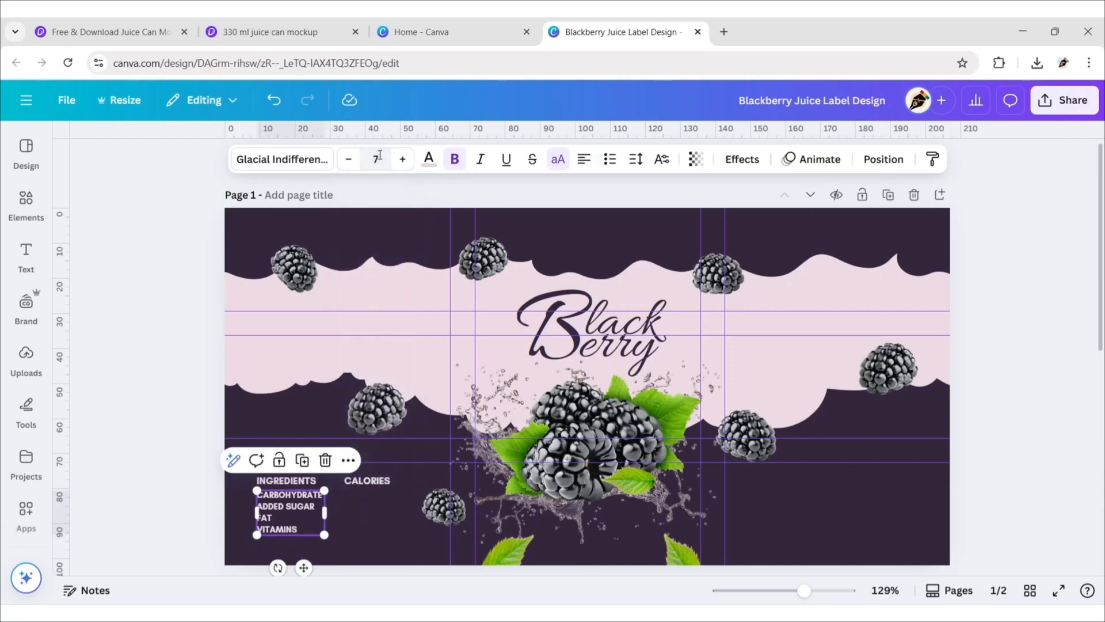
{"action": "left_click", "coordinate": [558, 161]}
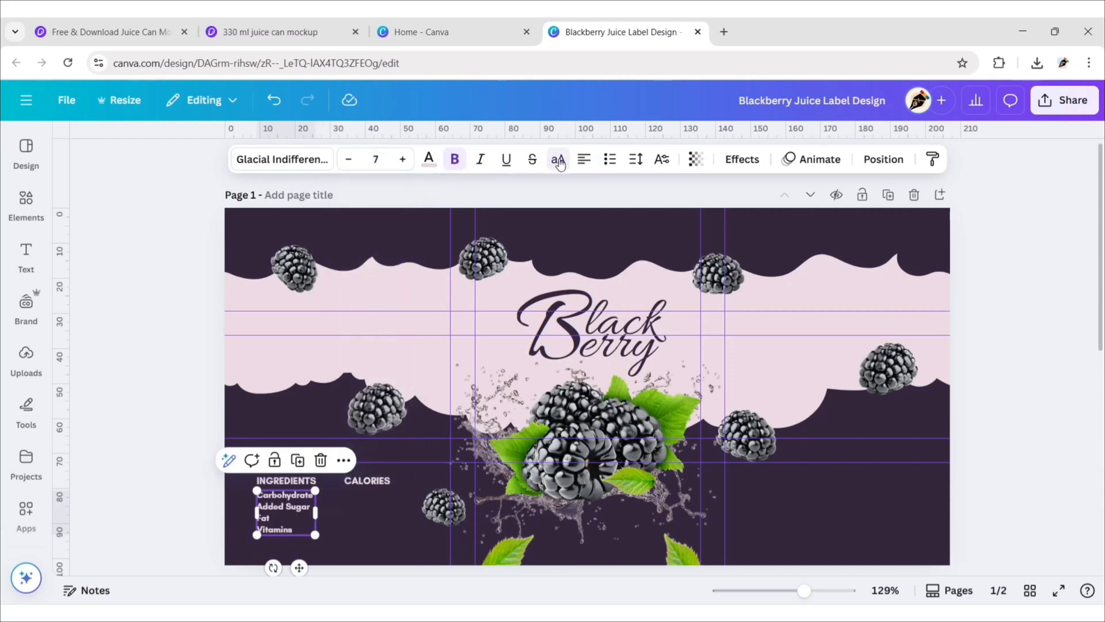
{"action": "left_click", "coordinate": [304, 162]}
{"action": "left_click", "coordinate": [72, 338]}
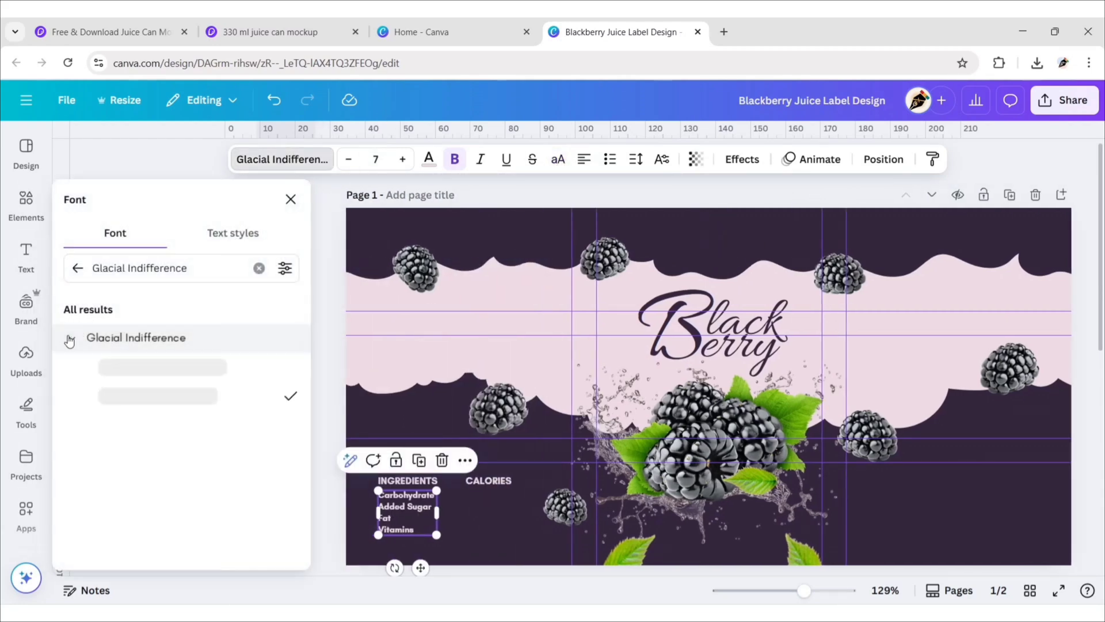
{"action": "left_click", "coordinate": [115, 366]}
{"action": "left_click", "coordinate": [290, 200]}
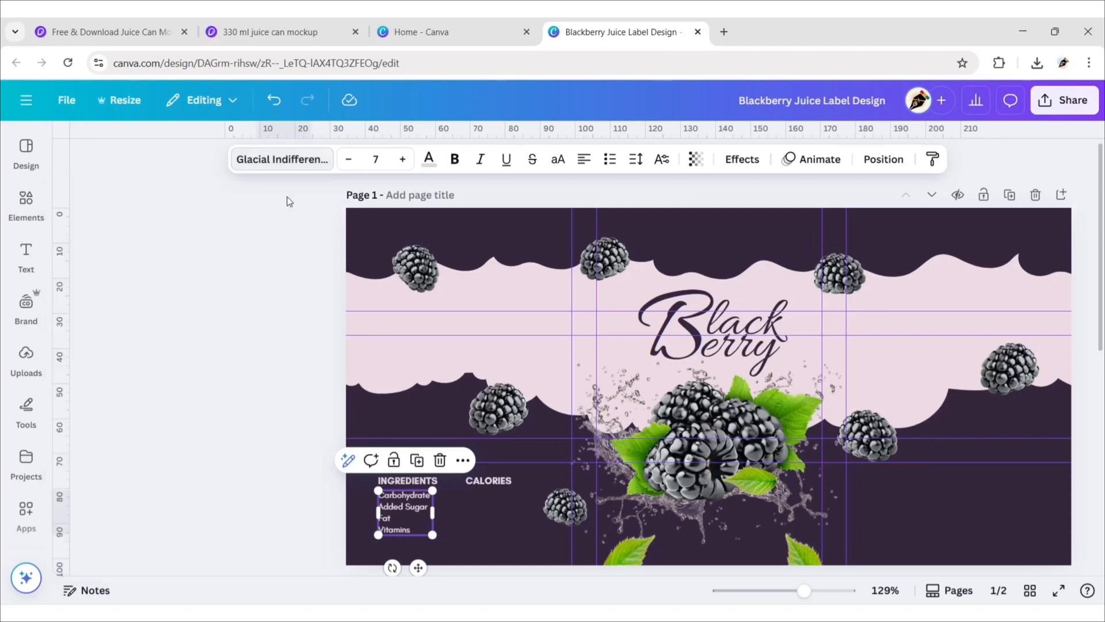
- Duplicate the nutrient list under CALORIES and edit it into the calorie values
{"action": "key", "text": "ctrl+d"}
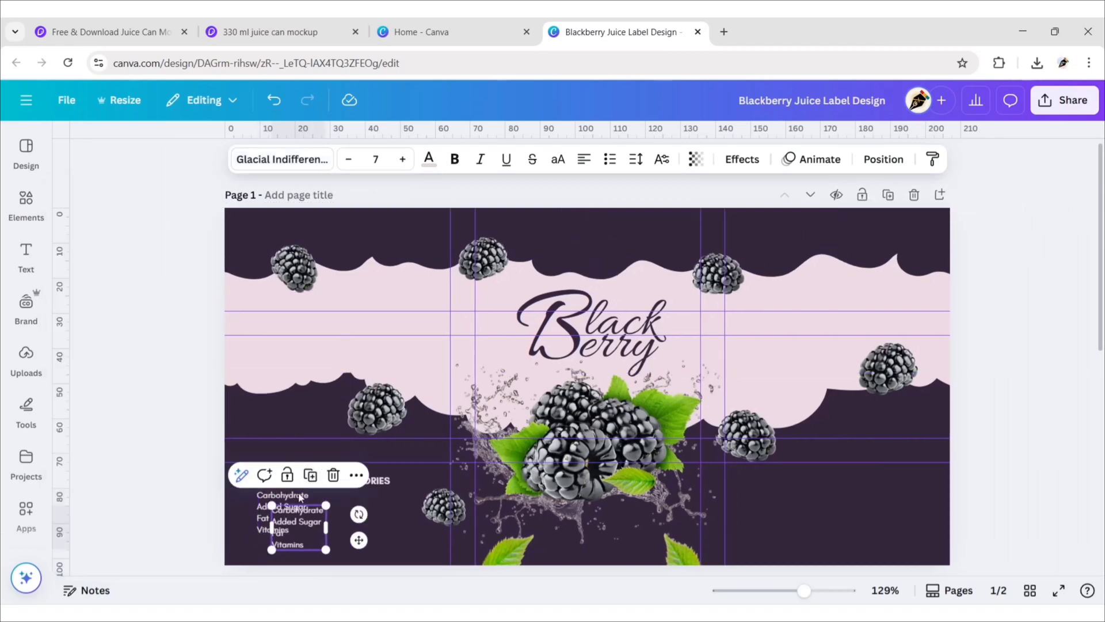
{"action": "left_click_drag", "start_coordinate": [357, 538], "coordinate": [430, 526]}
{"action": "double_click", "coordinate": [362, 515]}
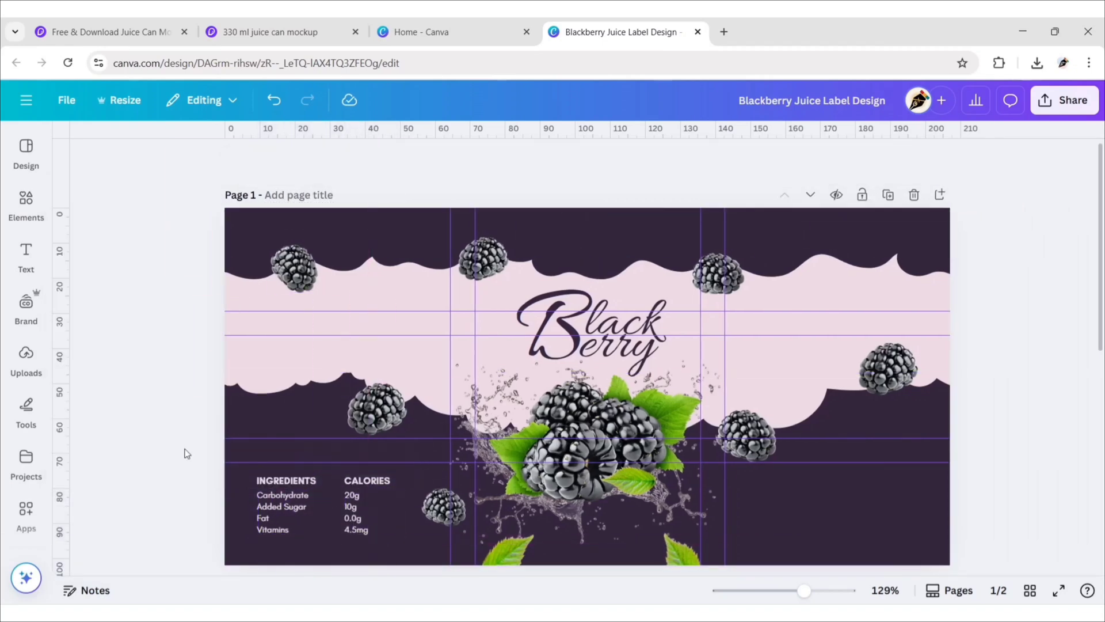
- Add a size-10 'TALK TO US' heading at the label's right side
{"action": "left_click", "coordinate": [270, 482]}
{"action": "key", "text": "ctrl+d"}
{"action": "left_click_drag", "start_coordinate": [318, 536], "coordinate": [843, 521]}
{"action": "double_click", "coordinate": [846, 482]}
{"action": "type", "text": "TALK TO US"}
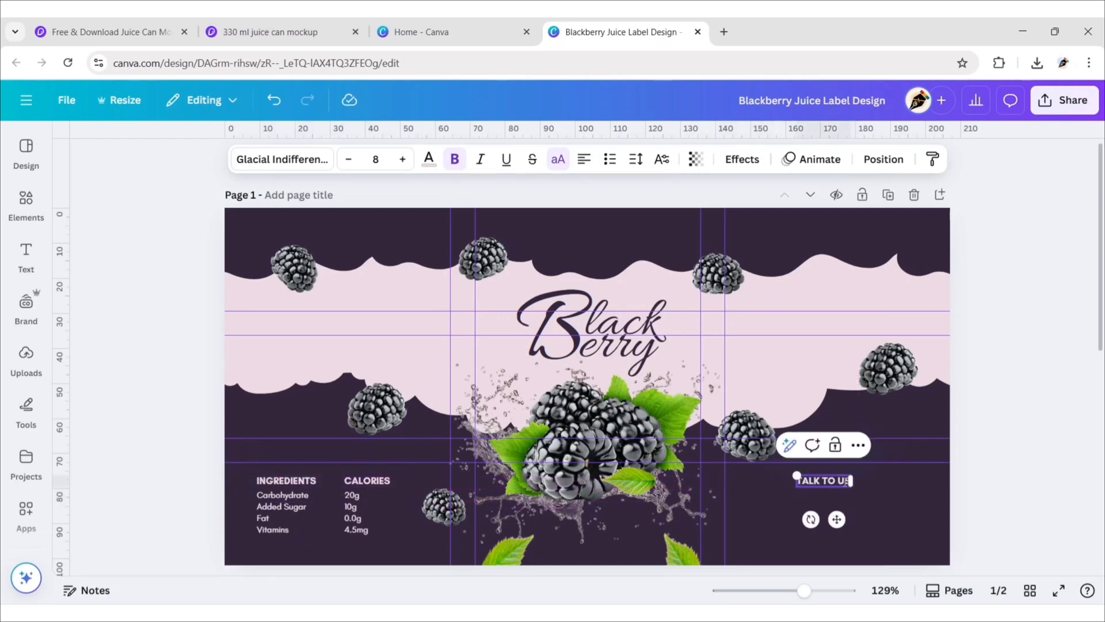
{"action": "left_click", "coordinate": [375, 159]}
{"action": "type", "text": "10"}
{"action": "key", "text": "Return"}
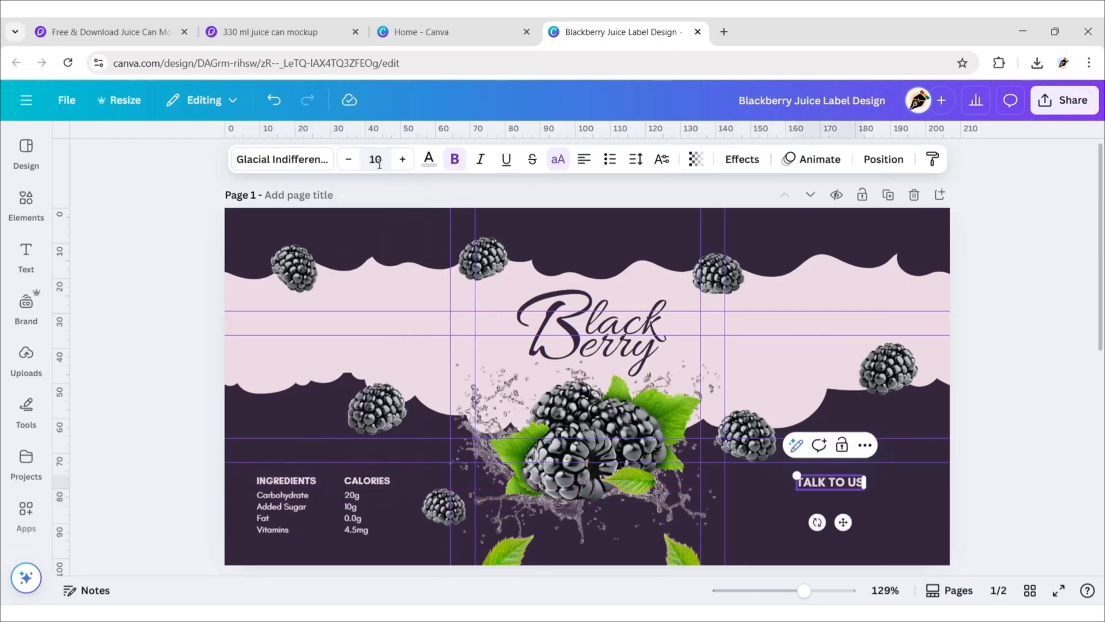
- Rotate TALK TO US to -90° so it reads vertically
{"action": "left_click", "coordinate": [877, 165]}
{"action": "left_click", "coordinate": [119, 234]}
{"action": "scroll", "coordinate": [233, 518], "scroll_direction": "down", "scroll_amount": 3}
{"action": "left_click", "coordinate": [233, 544]}
{"action": "type", "text": "-90"}
{"action": "key", "text": "Return"}
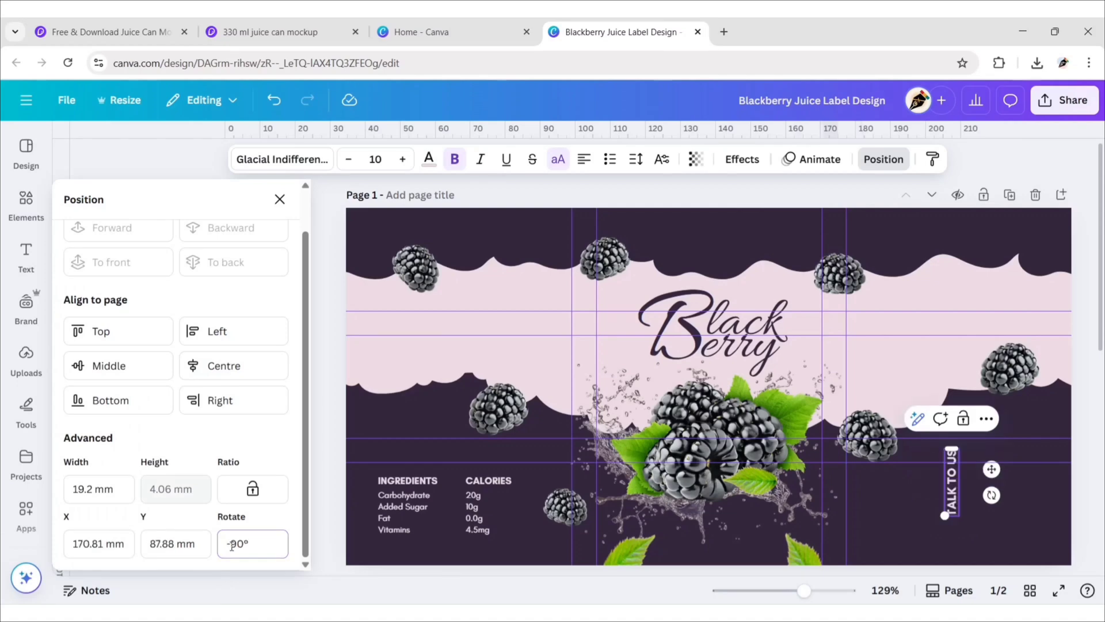
{"action": "left_click", "coordinate": [280, 199]}
- Lower TALK TO US and add a size-6 copy of the list holding the contact details
{"action": "left_click_drag", "start_coordinate": [872, 469], "coordinate": [864, 496]}
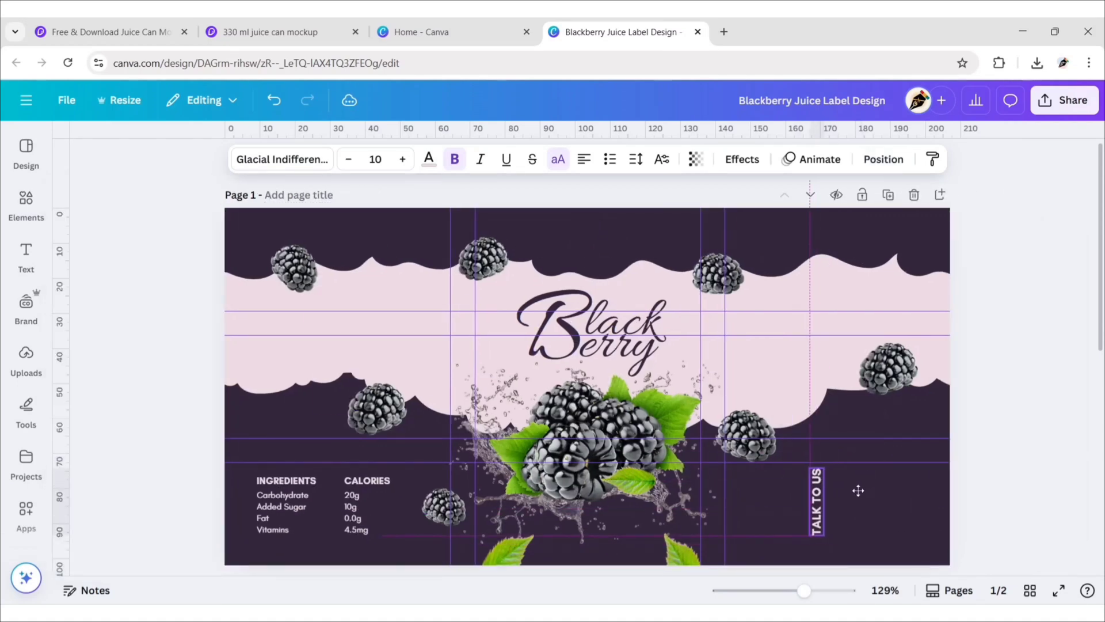
{"action": "left_click", "coordinate": [996, 489]}
{"action": "left_click", "coordinate": [285, 509]}
{"action": "key", "text": "ctrl+d"}
{"action": "left_click_drag", "start_coordinate": [297, 521], "coordinate": [863, 491]}
{"action": "double_click", "coordinate": [863, 490]}
{"action": "key", "text": "ctrl+v"}
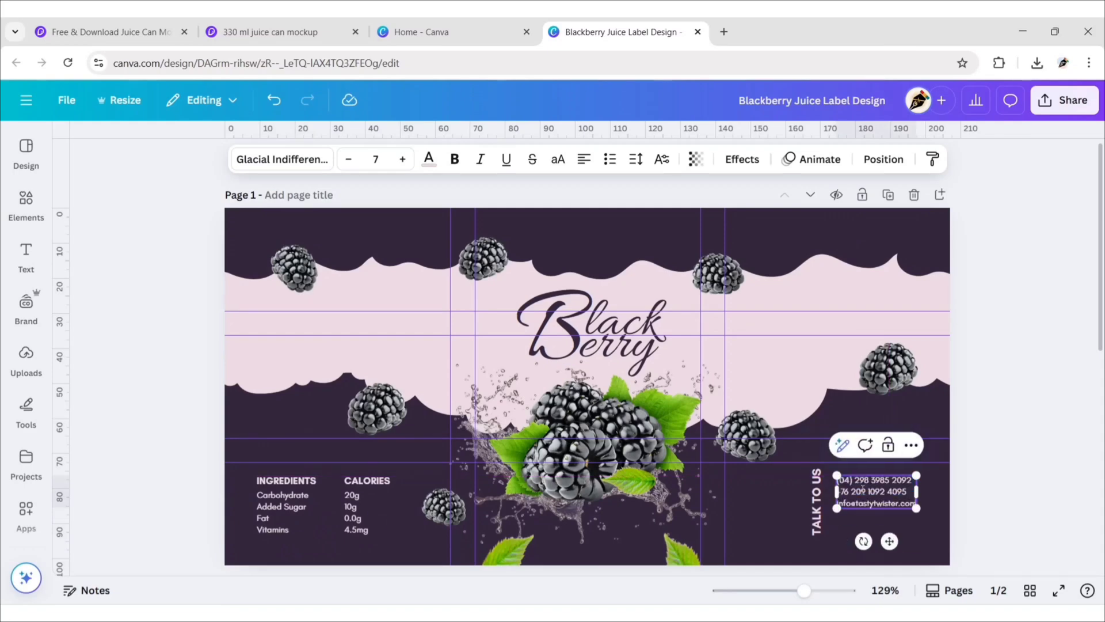
{"action": "left_click", "coordinate": [375, 159]}
{"action": "type", "text": "6"}
{"action": "key", "text": "Return"}
- Rotate the contact details -90° and place them right beside TALK TO US
{"action": "left_click", "coordinate": [898, 164]}
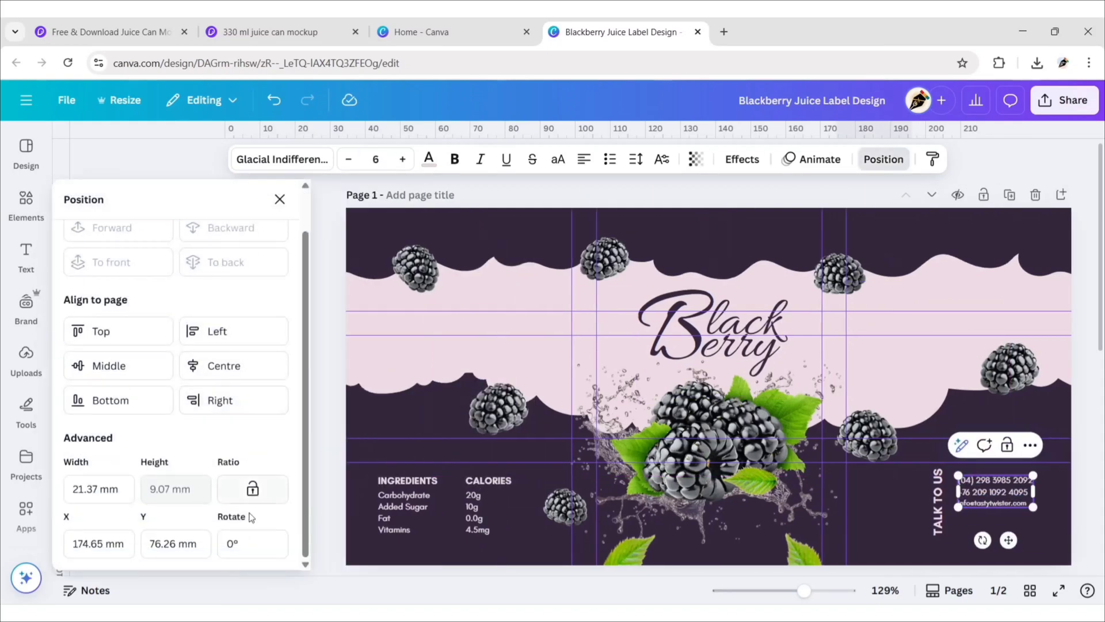
{"action": "left_click", "coordinate": [232, 545]}
{"action": "type", "text": "-90"}
{"action": "key", "text": "Return"}
{"action": "left_click", "coordinate": [280, 200]}
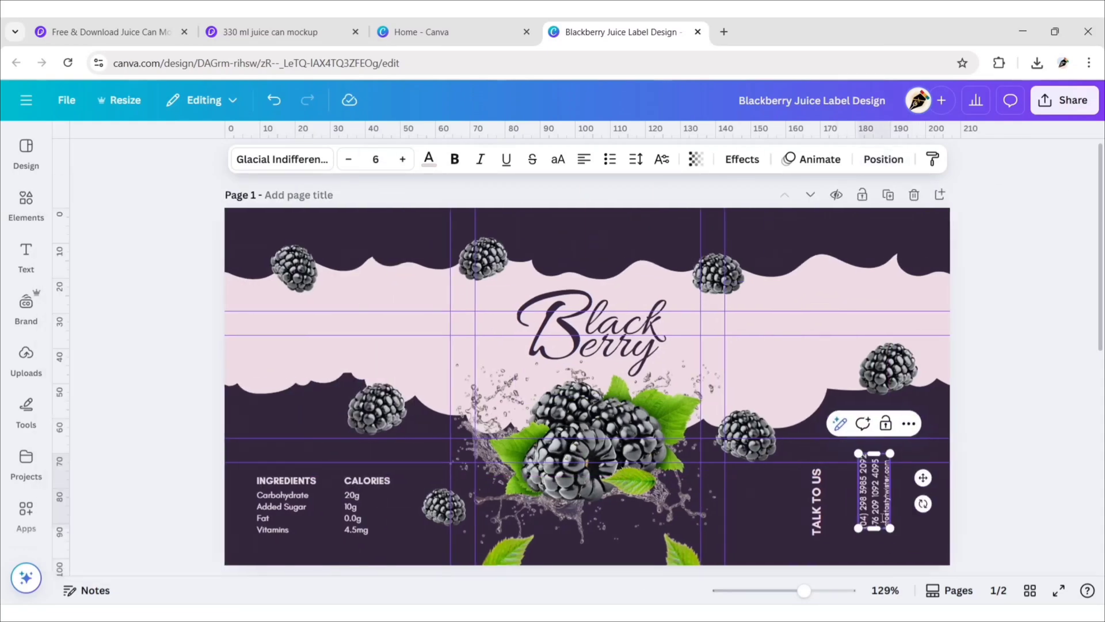
{"action": "left_click_drag", "start_coordinate": [922, 478], "coordinate": [891, 484]}
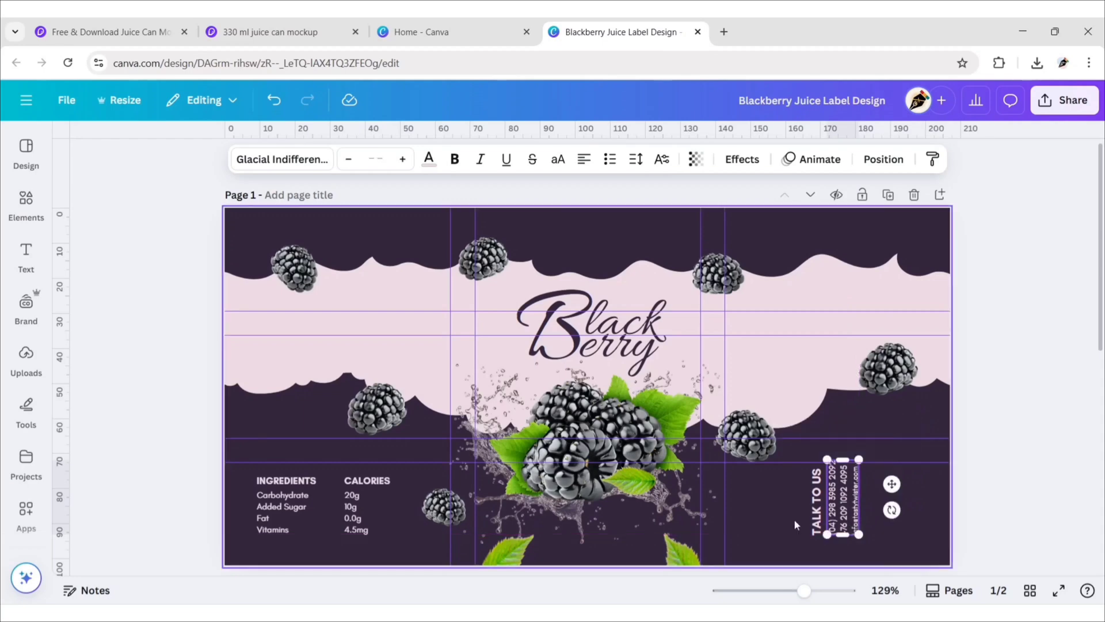
- Select TALK TO US, both headings, the nutrient list and calorie values, and move them slightly lower
{"action": "left_click", "coordinate": [817, 508], "text": "shift"}
{"action": "left_click", "coordinate": [355, 511], "text": "shift"}
{"action": "left_click", "coordinate": [364, 482], "text": "shift"}
{"action": "left_click", "coordinate": [297, 481], "text": "shift"}
{"action": "left_click", "coordinate": [290, 508], "text": "shift"}
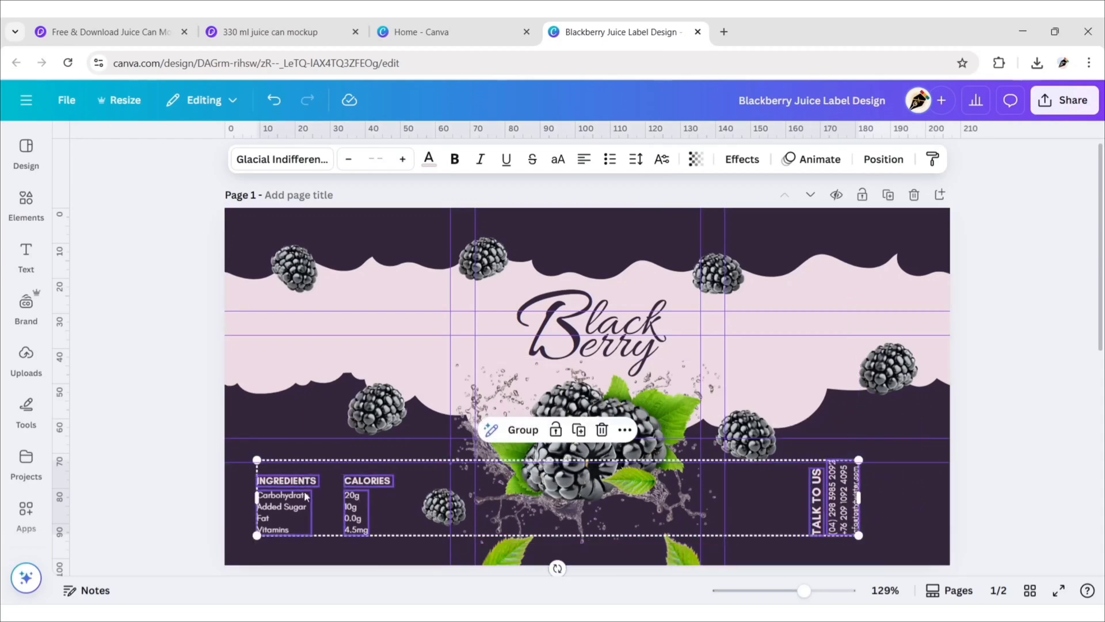
{"action": "left_click_drag", "start_coordinate": [303, 493], "coordinate": [307, 505]}
- Search graphics for 'bottle recycling symbol' and insert the black recycling symbol
{"action": "left_click", "coordinate": [173, 444]}
{"action": "left_click", "coordinate": [26, 205]}
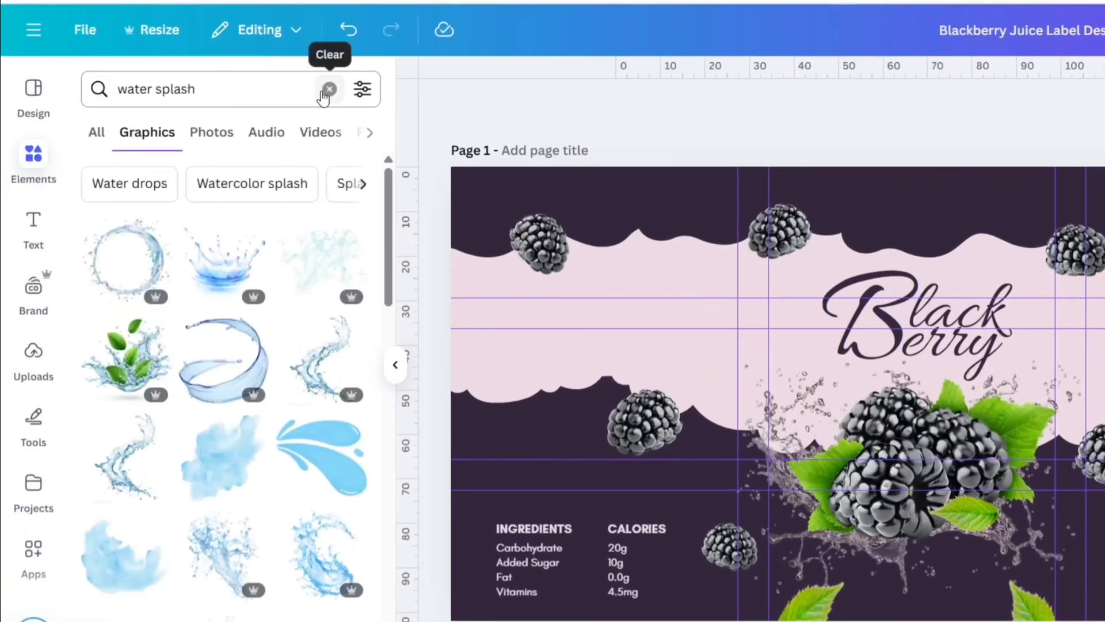
{"action": "left_click", "coordinate": [326, 90]}
{"action": "type", "text": "bottle recycling symbol"}
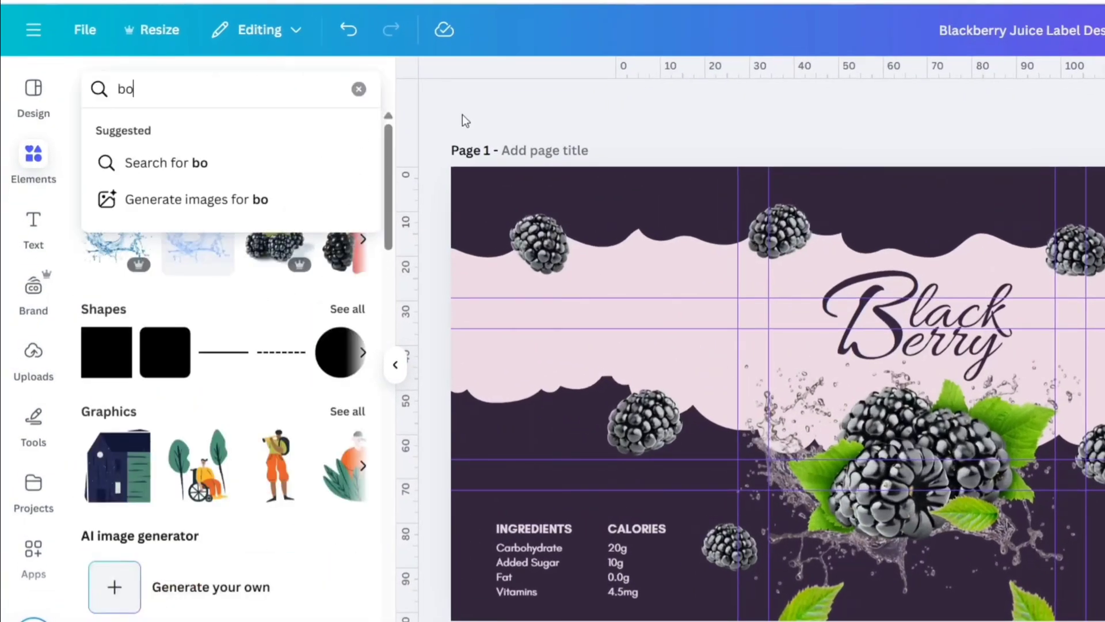
{"action": "key", "text": "Return"}
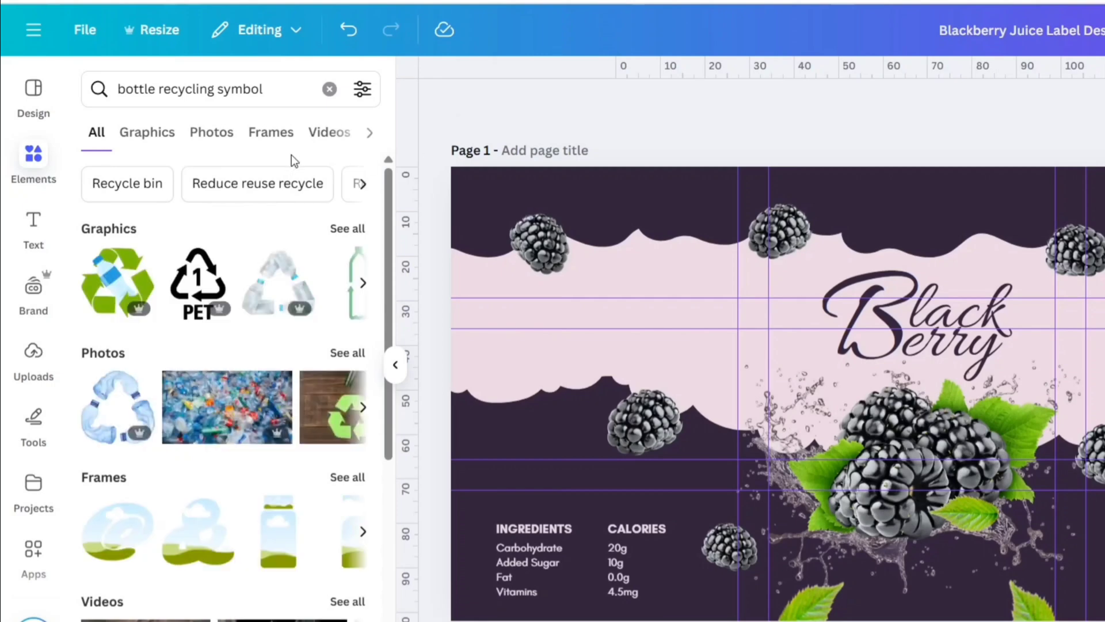
{"action": "left_click", "coordinate": [147, 133]}
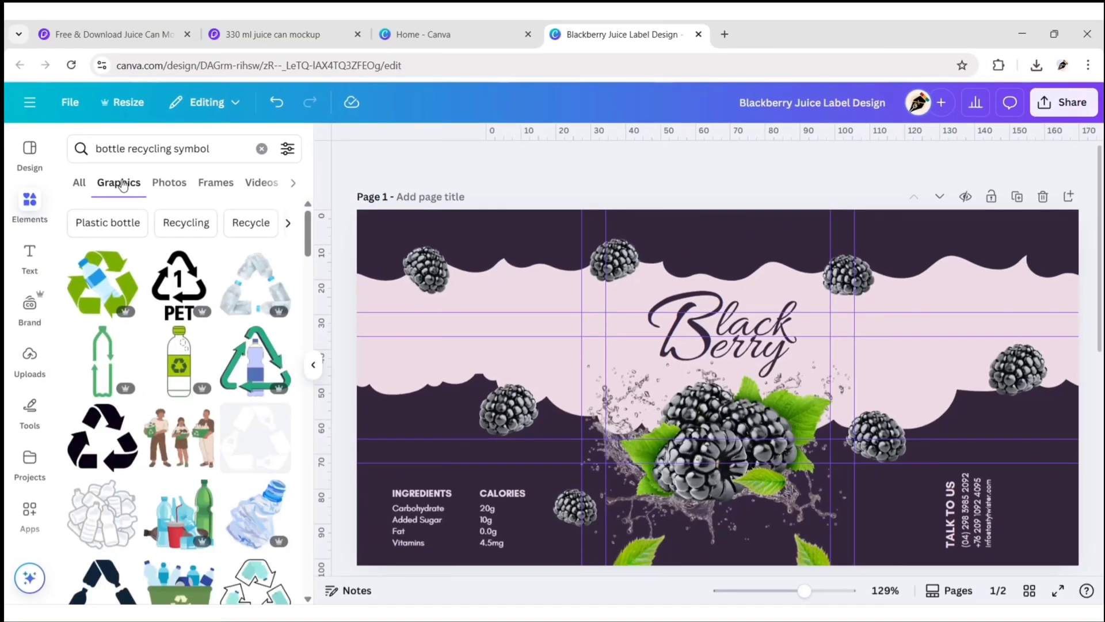
{"action": "left_click", "coordinate": [113, 443]}
- Make the recycling symbol light pink, shrink it, and place it bottom-right beside the contact details
{"action": "left_click", "coordinate": [314, 366]}
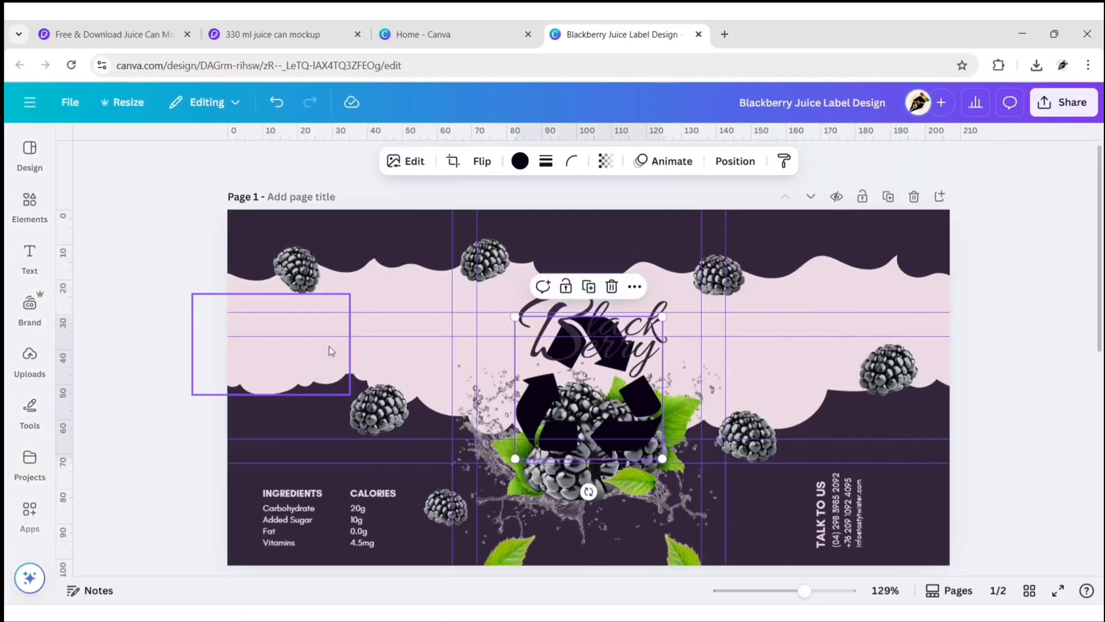
{"action": "left_click", "coordinate": [521, 161]}
{"action": "left_click", "coordinate": [184, 262]}
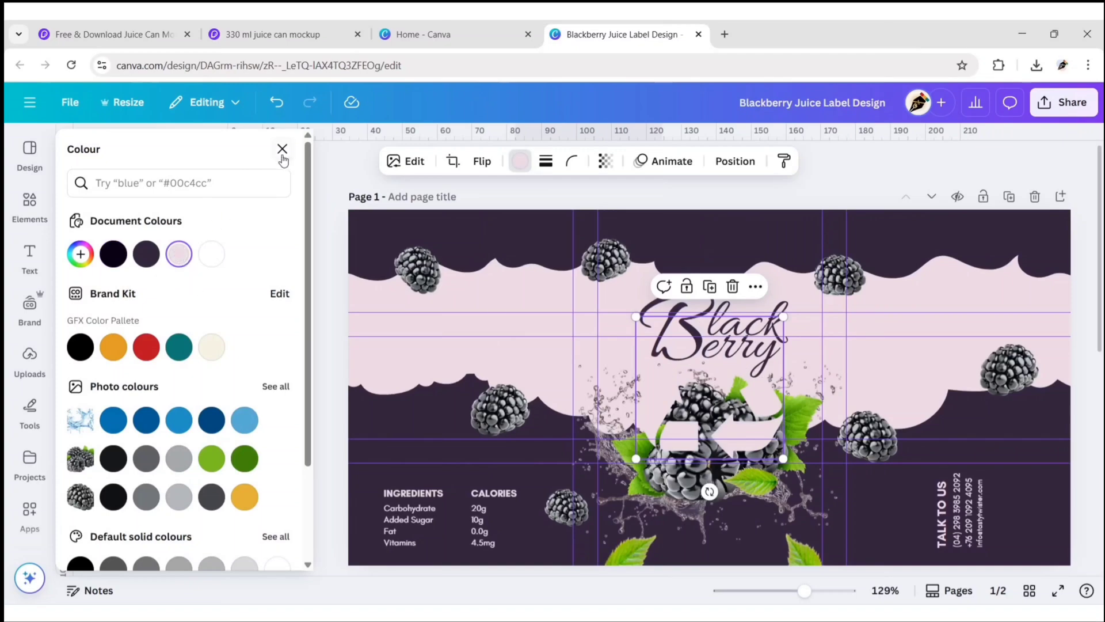
{"action": "left_click", "coordinate": [282, 148]}
{"action": "left_click_drag", "start_coordinate": [593, 397], "coordinate": [869, 482]}
{"action": "left_click_drag", "start_coordinate": [938, 405], "coordinate": [899, 527]}
{"action": "left_click_drag", "start_coordinate": [917, 504], "coordinate": [899, 538]}
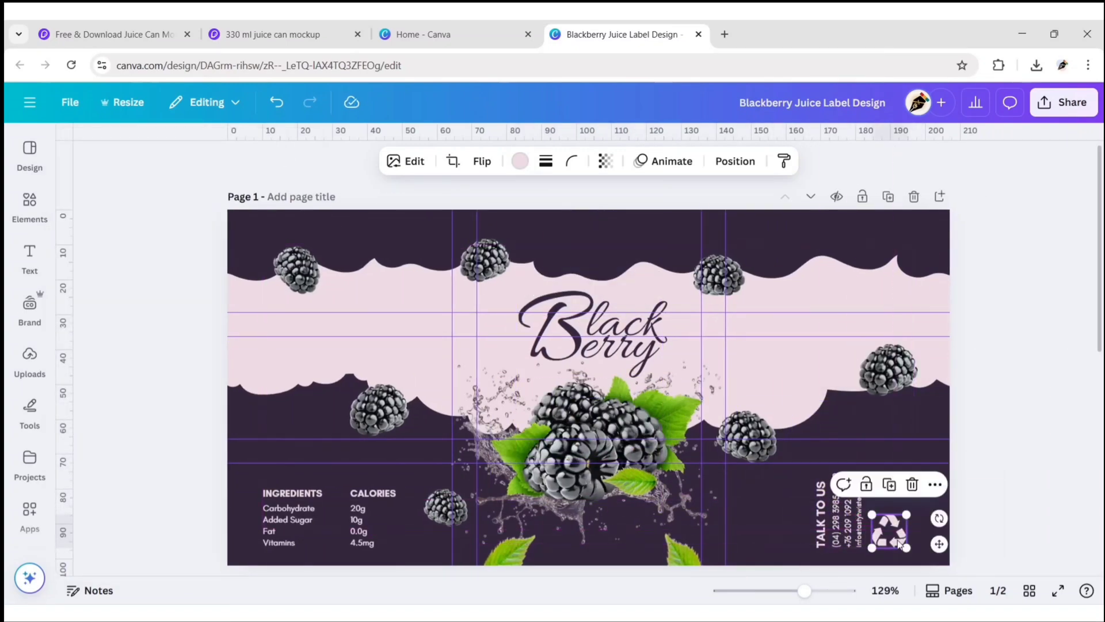
{"action": "left_click", "coordinate": [969, 476]}
- Search graphics for 'barcode' and insert a barcode onto the label
{"action": "left_click", "coordinate": [36, 205]}
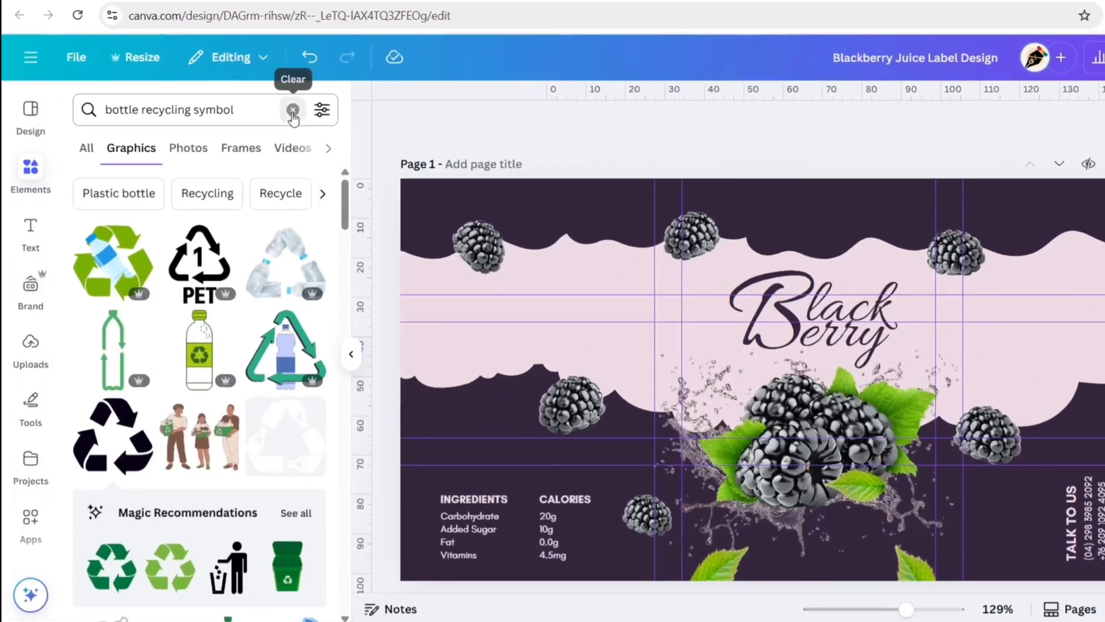
{"action": "left_click", "coordinate": [261, 149]}
{"action": "type", "text": "barcode"}
{"action": "key", "text": "Return"}
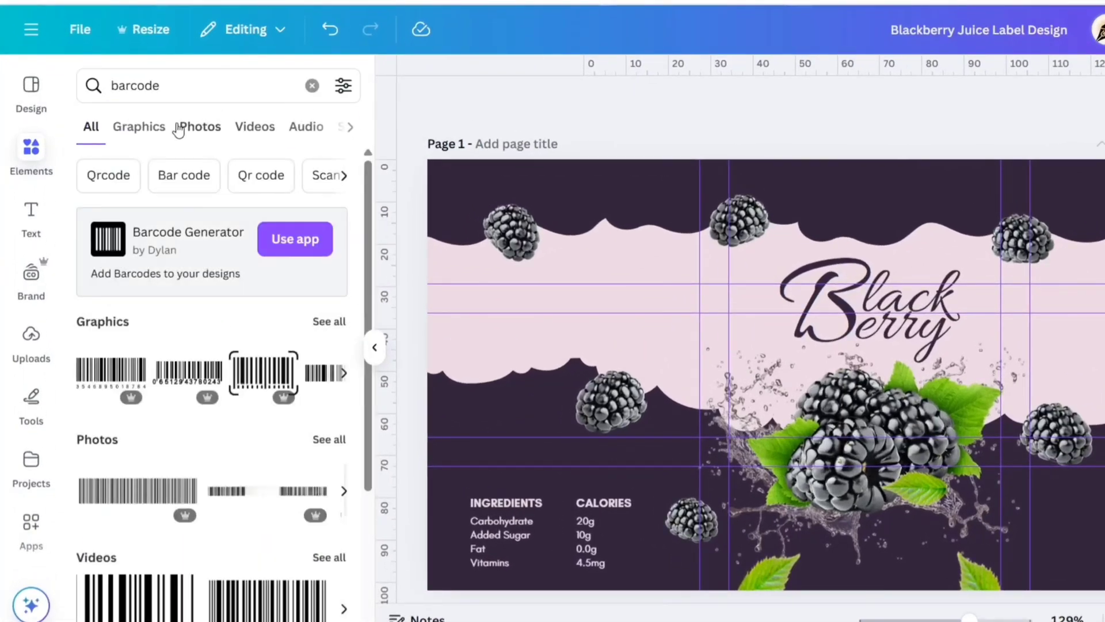
{"action": "left_click", "coordinate": [144, 129]}
{"action": "left_click", "coordinate": [298, 450]}
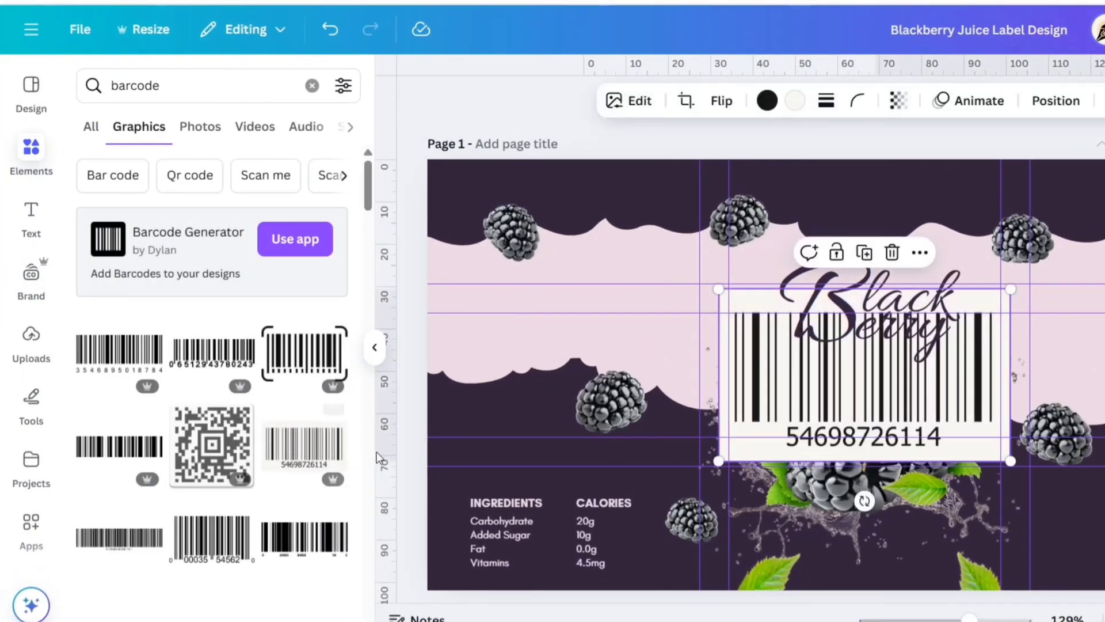
{"action": "left_click", "coordinate": [375, 347]}
{"action": "left_click_drag", "start_coordinate": [553, 397], "coordinate": [767, 405]}
- Rotate the barcode -90°, shrink it to about 17.8 × 10.5, and set it beside TALK TO US
{"action": "left_click", "coordinate": [743, 169]}
{"action": "left_click", "coordinate": [240, 538]}
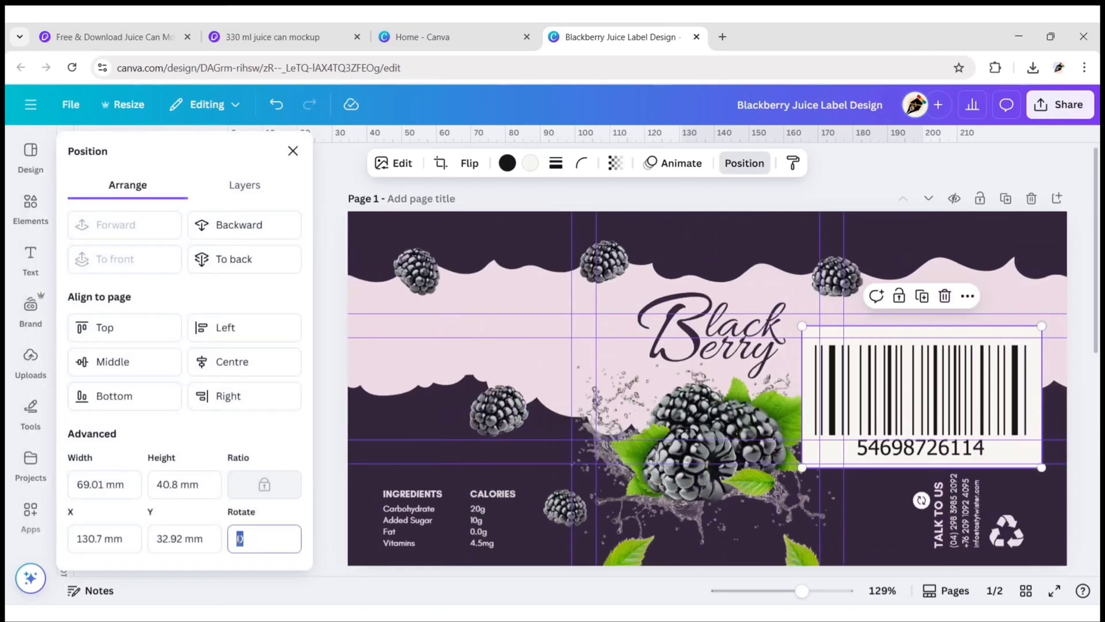
{"action": "type", "text": "-90"}
{"action": "key", "text": "Return"}
{"action": "left_click", "coordinate": [293, 151]}
{"action": "left_click_drag", "start_coordinate": [874, 276], "coordinate": [779, 436]}
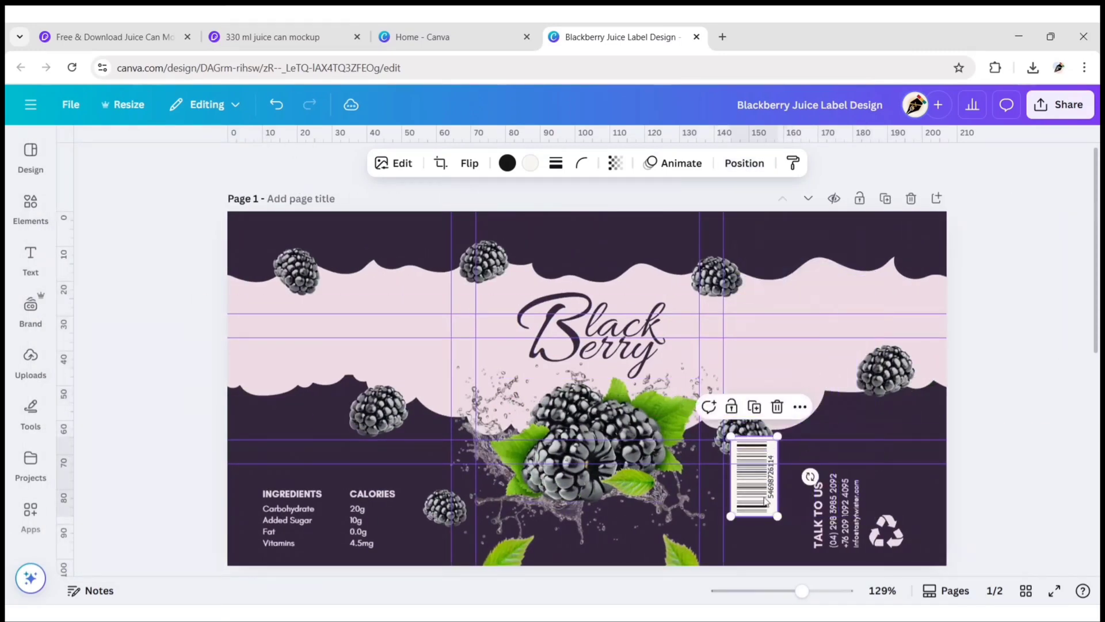
{"action": "left_click_drag", "start_coordinate": [766, 502], "coordinate": [904, 499]}
{"action": "left_click_drag", "start_coordinate": [915, 434], "coordinate": [905, 451]}
{"action": "left_click_drag", "start_coordinate": [892, 498], "coordinate": [892, 491]}
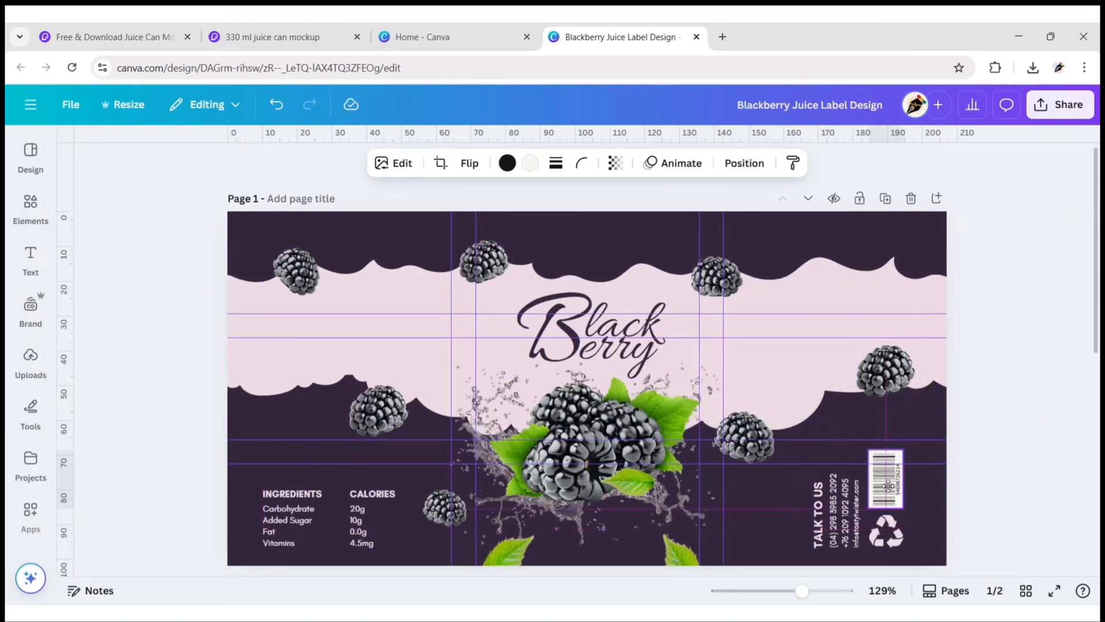
{"action": "left_click", "coordinate": [1004, 448]}
- Add a subheading text box set in Glacial Indifference at size 12
{"action": "left_click", "coordinate": [31, 259]}
{"action": "left_click", "coordinate": [148, 336]}
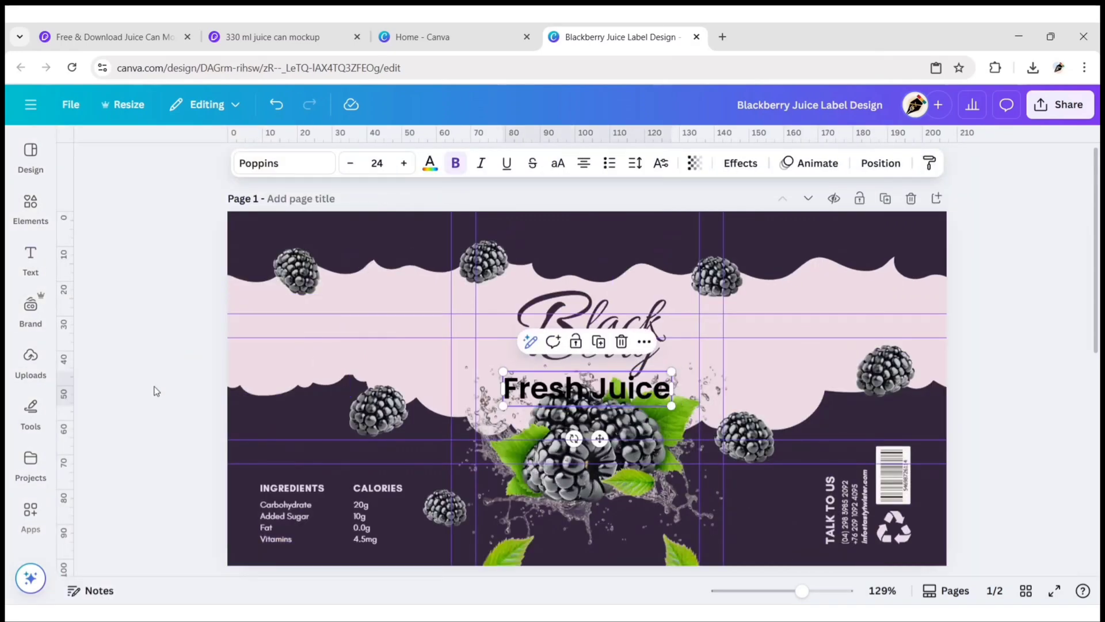
{"action": "left_click", "coordinate": [284, 163]}
{"action": "left_click", "coordinate": [94, 338]}
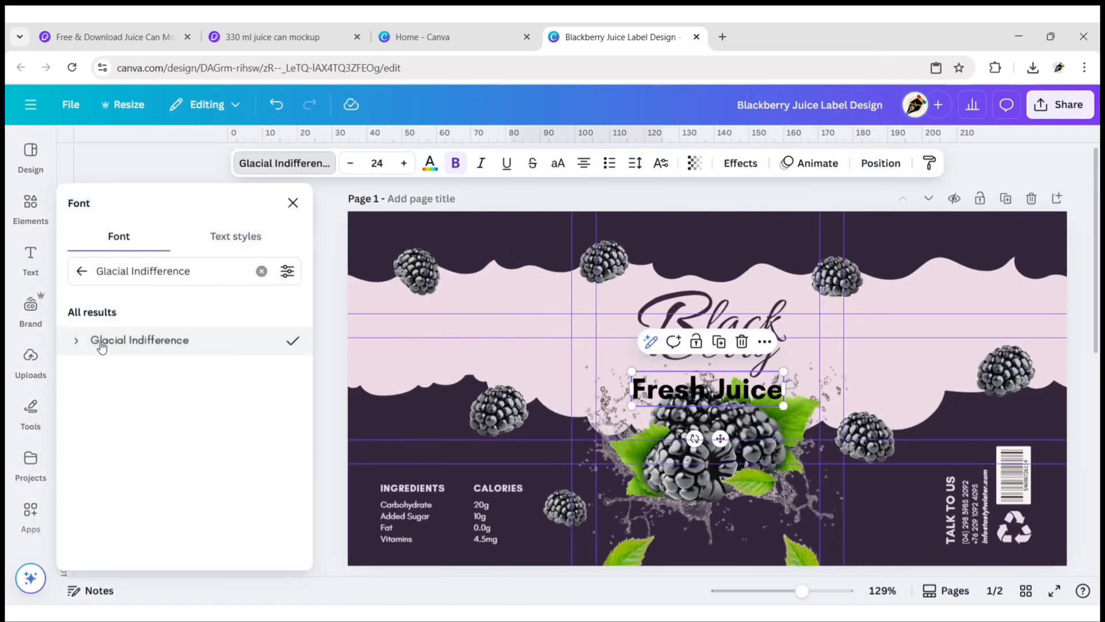
{"action": "left_click", "coordinate": [291, 202]}
{"action": "left_click", "coordinate": [377, 163]}
{"action": "type", "text": "12"}
{"action": "key", "text": "Return"}
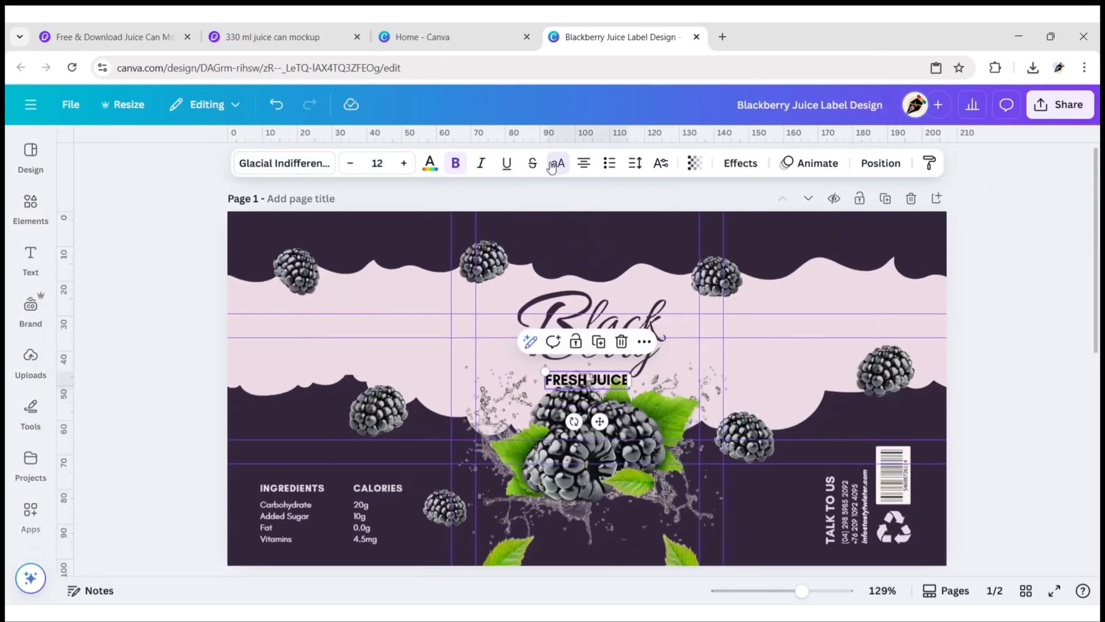
- Color FRESH JUICE light pink and move it to the label's bottom centre
{"action": "left_click", "coordinate": [430, 164]}
{"action": "left_click", "coordinate": [210, 309]}
{"action": "left_click", "coordinate": [281, 203]}
{"action": "left_click_drag", "start_coordinate": [600, 423], "coordinate": [610, 581]}
{"action": "left_click", "coordinate": [1023, 271]}
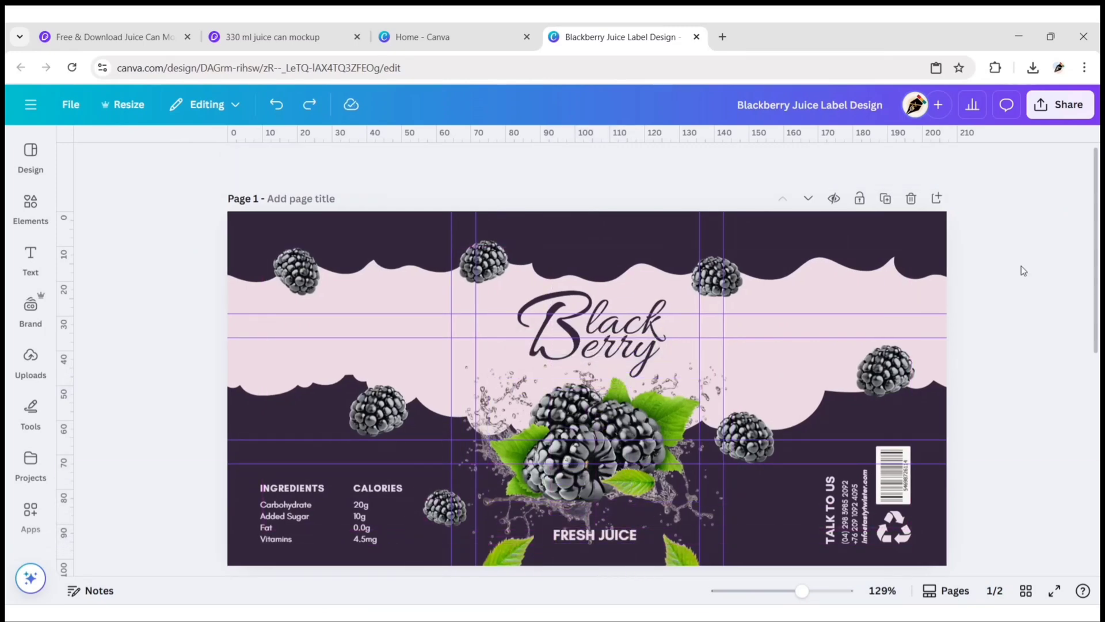
- Download the label design as a PNG
{"action": "left_click", "coordinate": [1058, 107]}
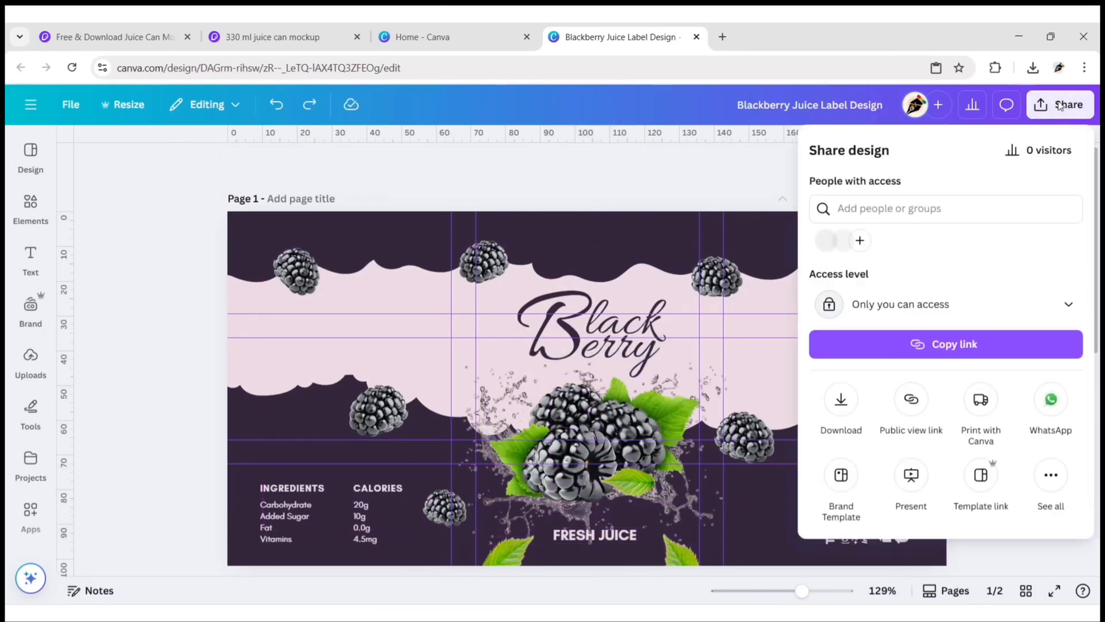
{"action": "left_click", "coordinate": [841, 403]}
{"action": "left_click", "coordinate": [975, 464]}
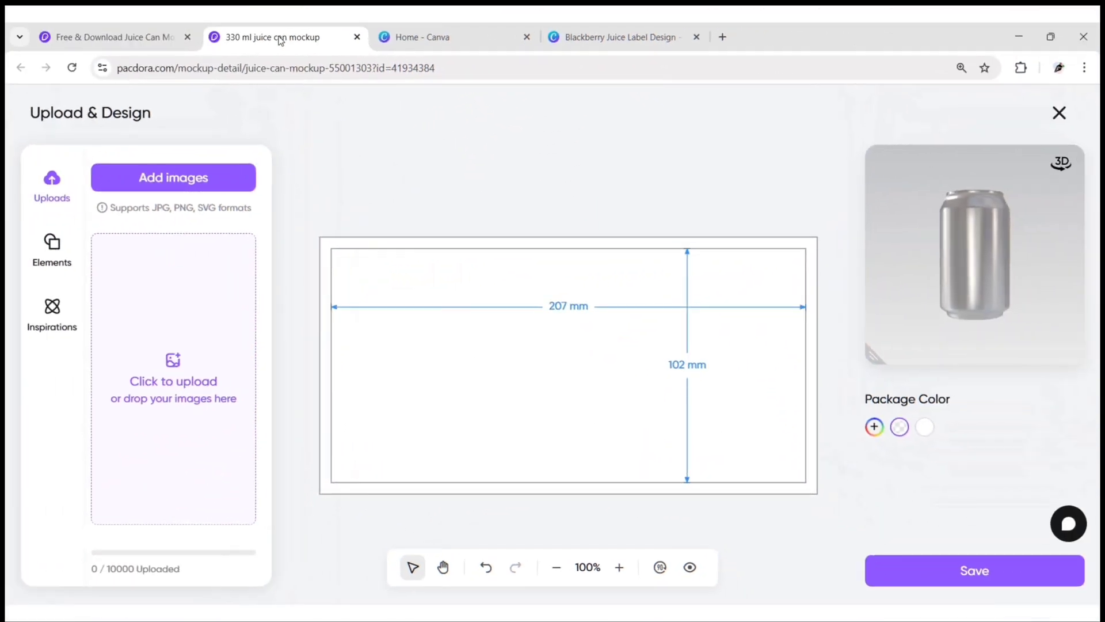
- Upload the Blackberry Juice Label Design image and save it onto the can mockup
{"action": "left_click", "coordinate": [171, 363]}
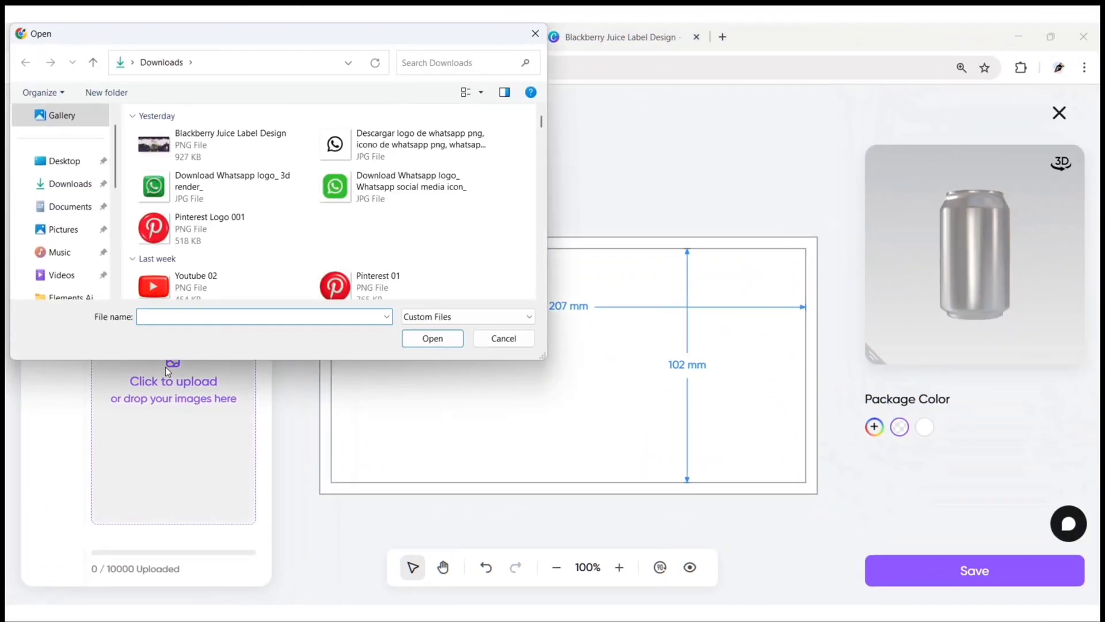
{"action": "left_click", "coordinate": [230, 145]}
{"action": "left_click", "coordinate": [441, 339]}
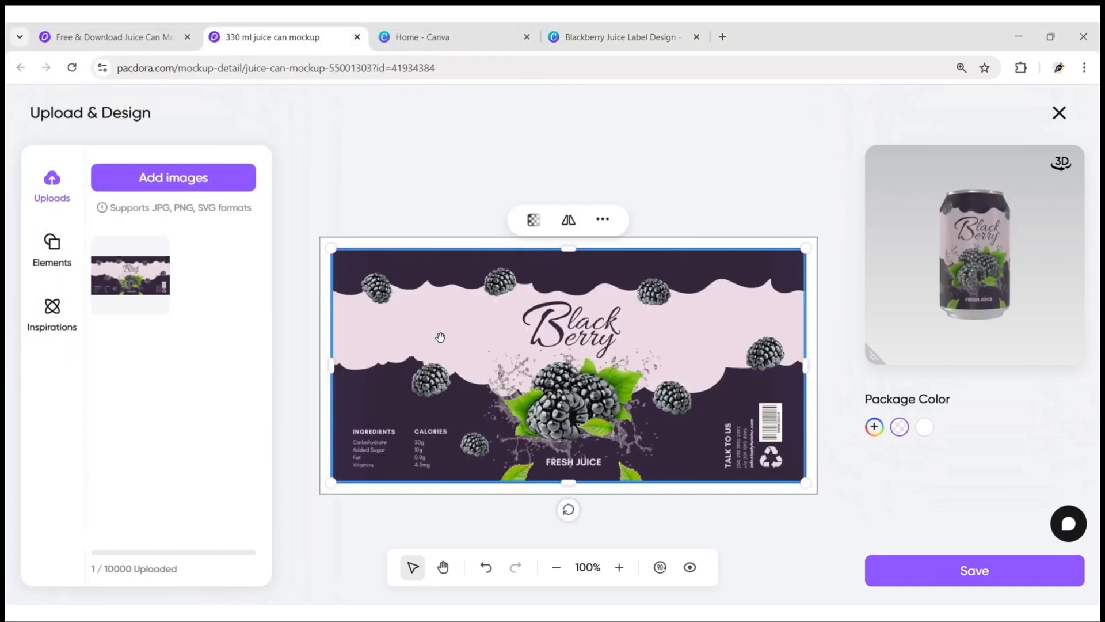
{"action": "left_click", "coordinate": [975, 570]}
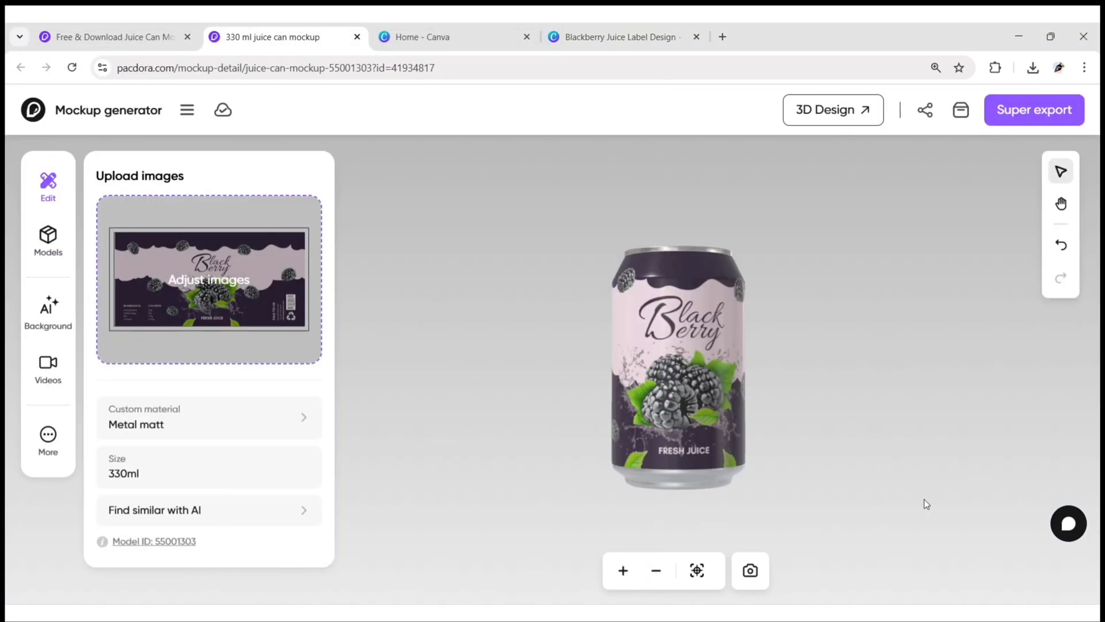
- Preview the Emphasis2 animation video on the can
{"action": "left_click", "coordinate": [49, 367]}
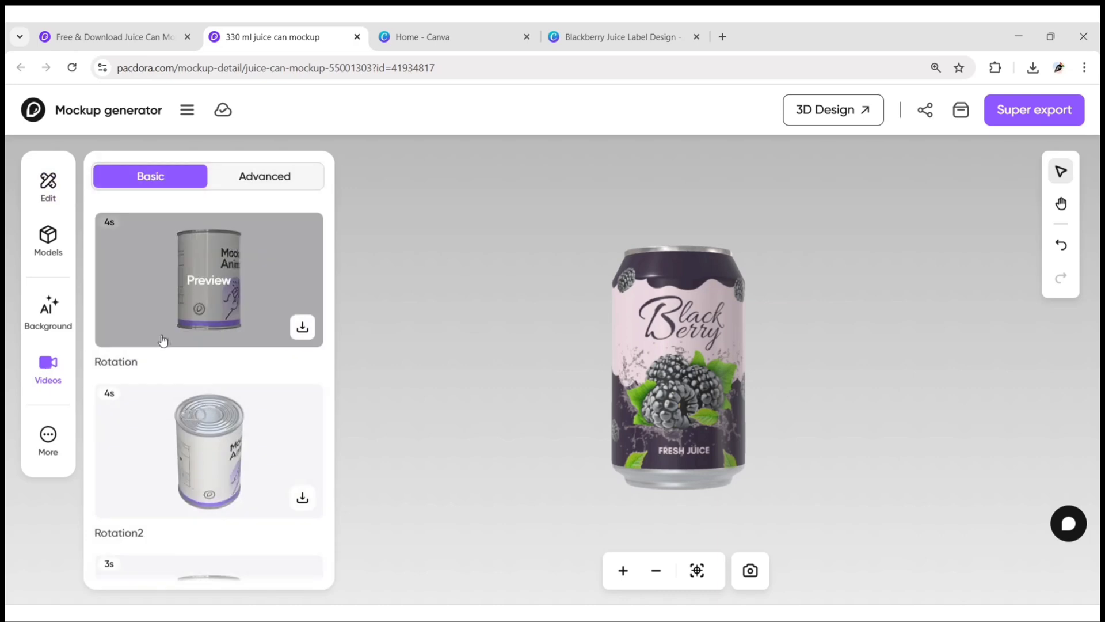
{"action": "scroll", "coordinate": [173, 339], "scroll_direction": "down", "scroll_amount": 10}
{"action": "scroll", "coordinate": [183, 340], "scroll_direction": "down", "scroll_amount": 3}
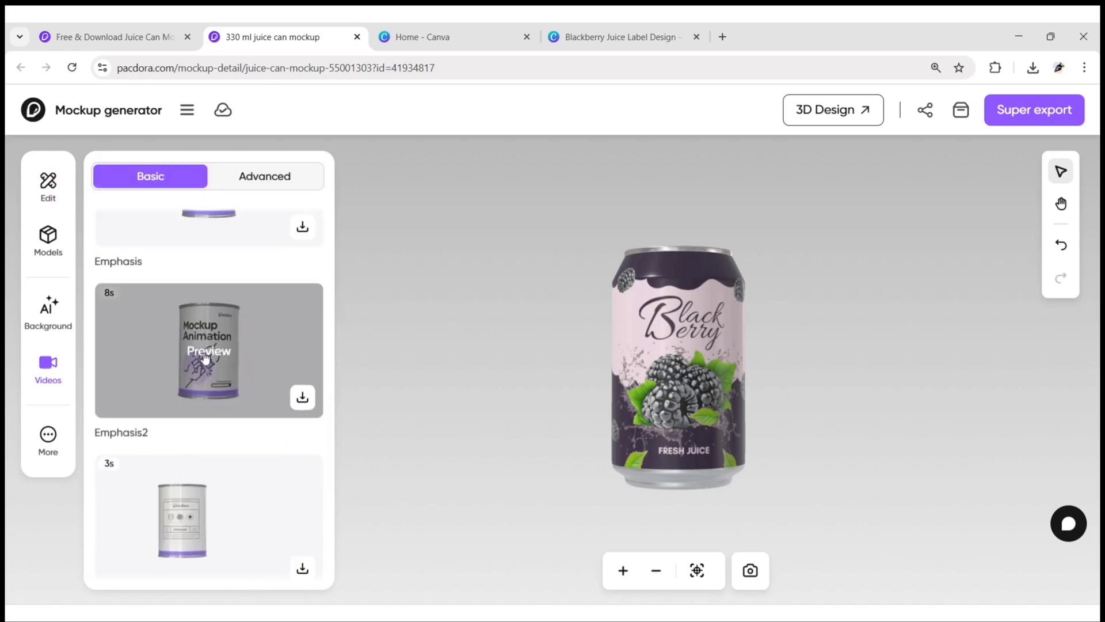
{"action": "left_click", "coordinate": [205, 358]}
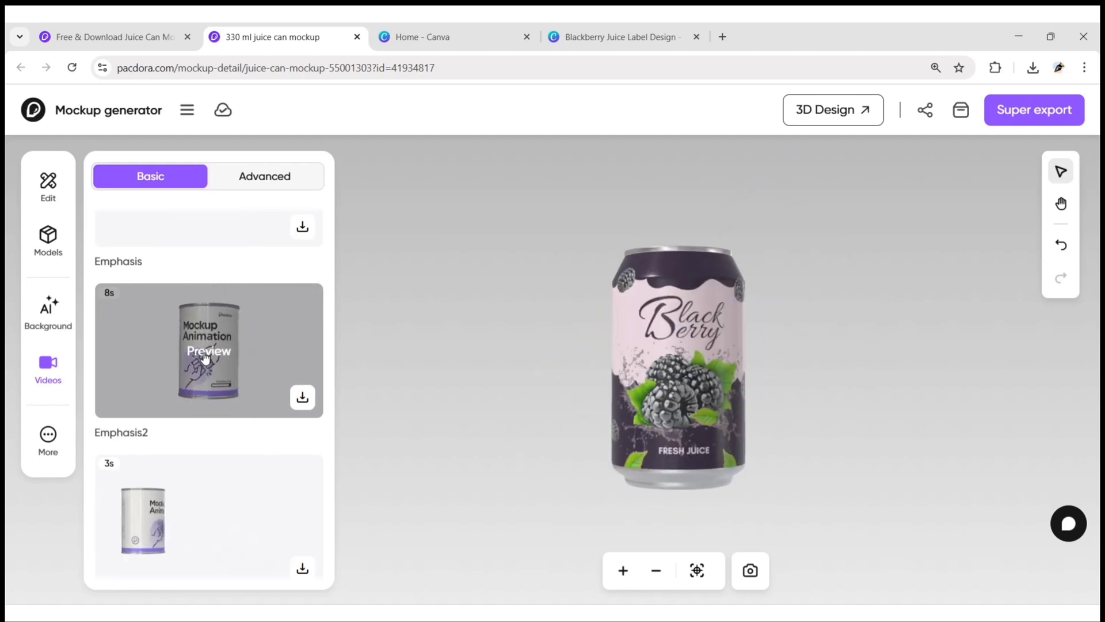
- Give the can a Metal glossy material and transparent background, then open the export options
{"action": "left_click", "coordinate": [49, 184]}
{"action": "left_click", "coordinate": [277, 436]}
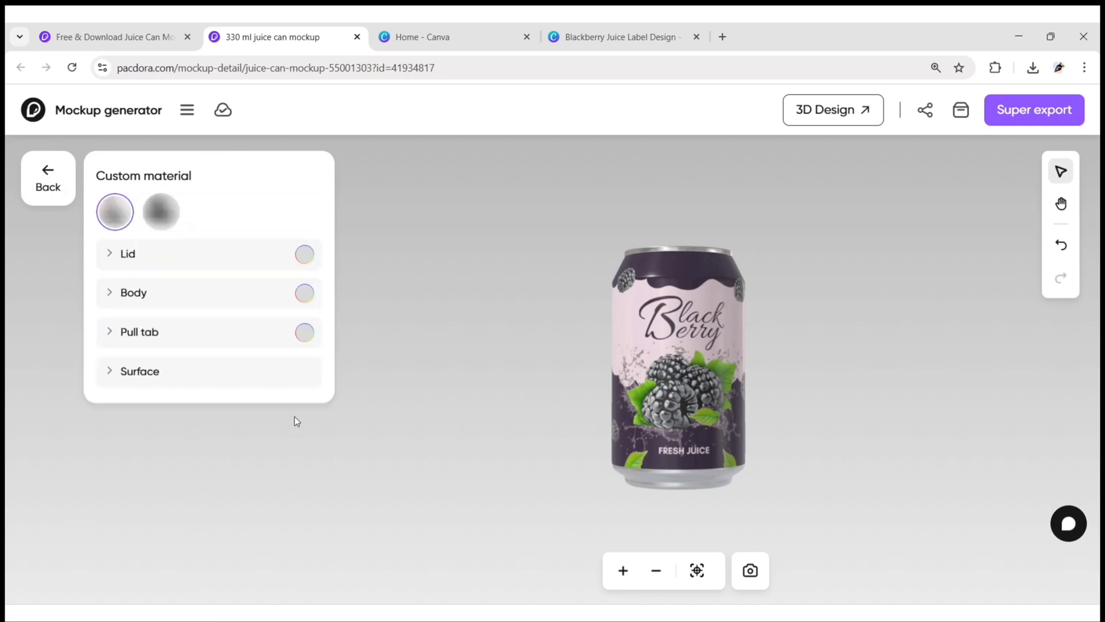
{"action": "left_click", "coordinate": [161, 217]}
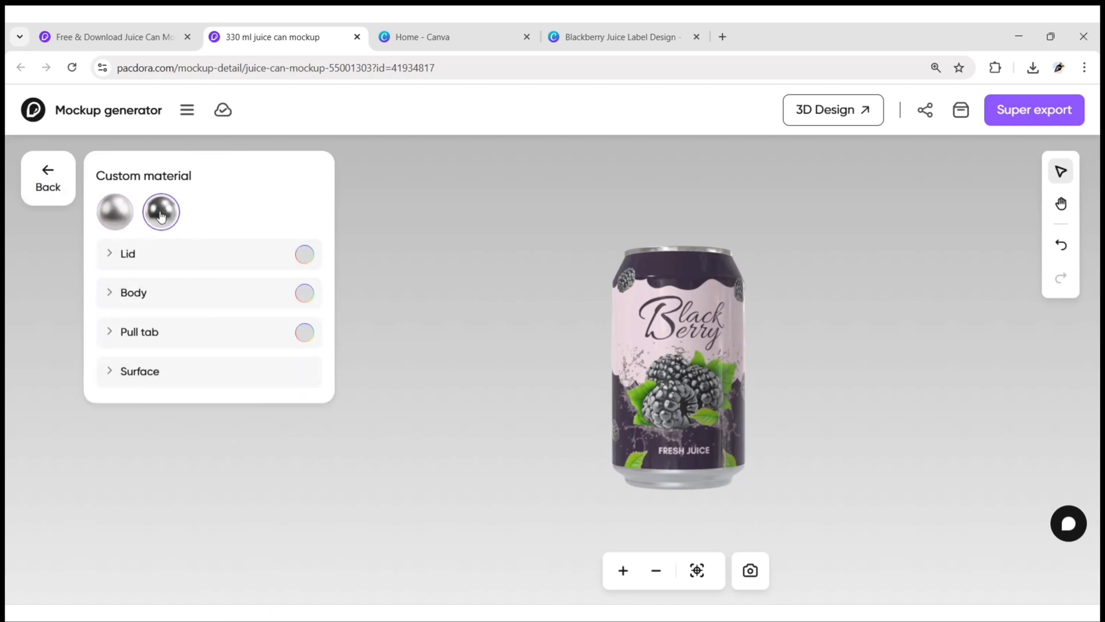
{"action": "left_click", "coordinate": [49, 175]}
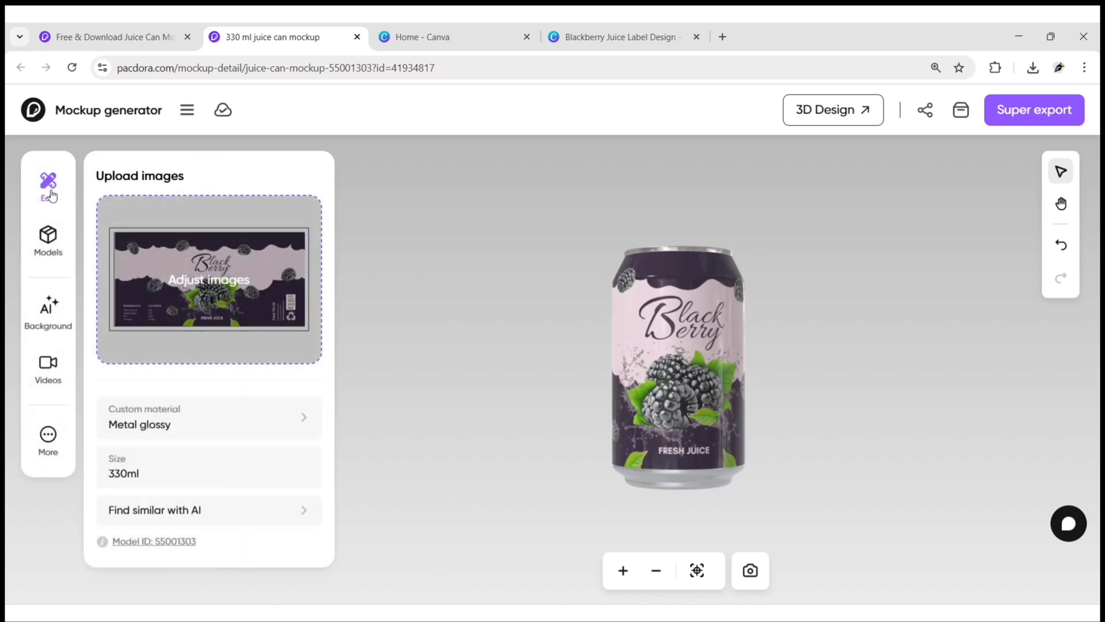
{"action": "left_click", "coordinate": [48, 311]}
{"action": "left_click", "coordinate": [105, 239]}
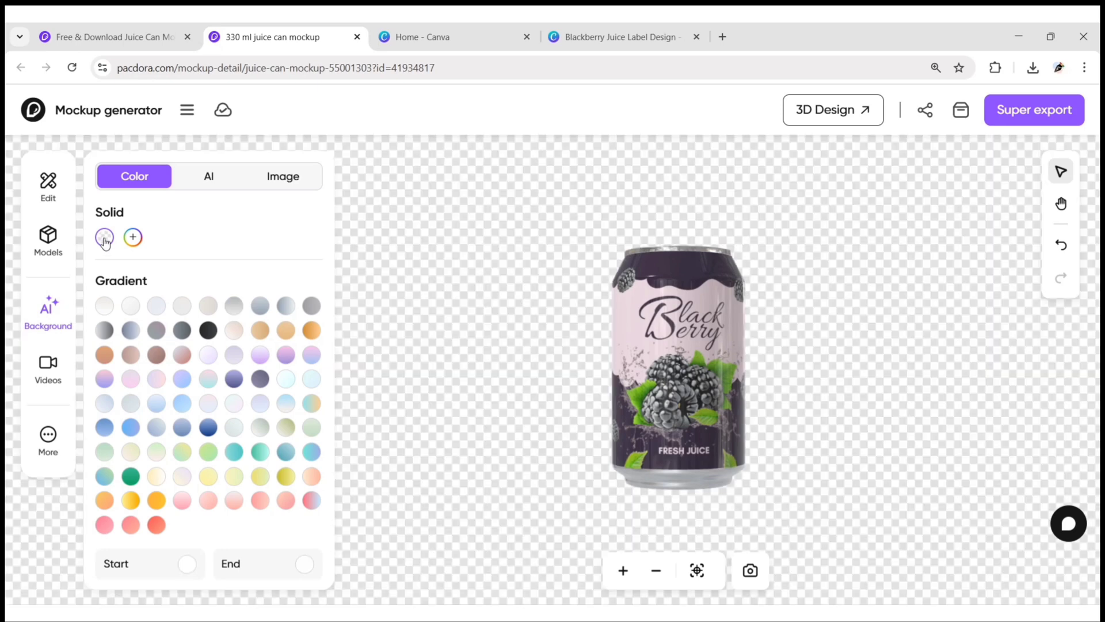
{"action": "left_click", "coordinate": [1030, 113]}
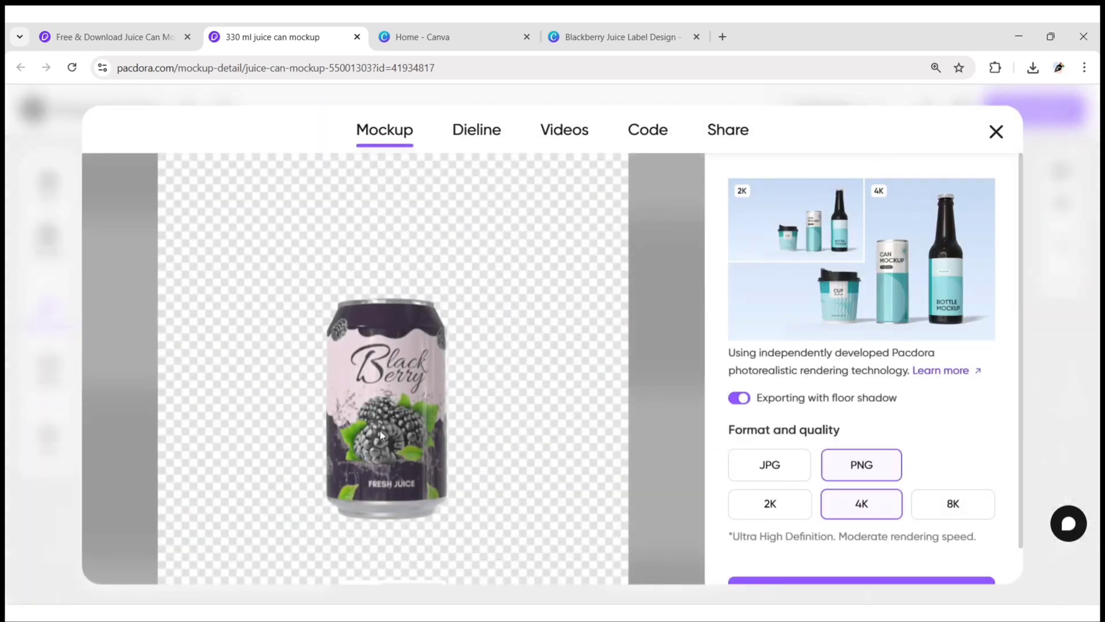
- Turn the can preview slightly, then render and export the mockup as a 4K PNG
{"action": "left_click_drag", "start_coordinate": [376, 457], "coordinate": [368, 467]}
{"action": "scroll", "coordinate": [855, 557], "scroll_direction": "down", "scroll_amount": 1}
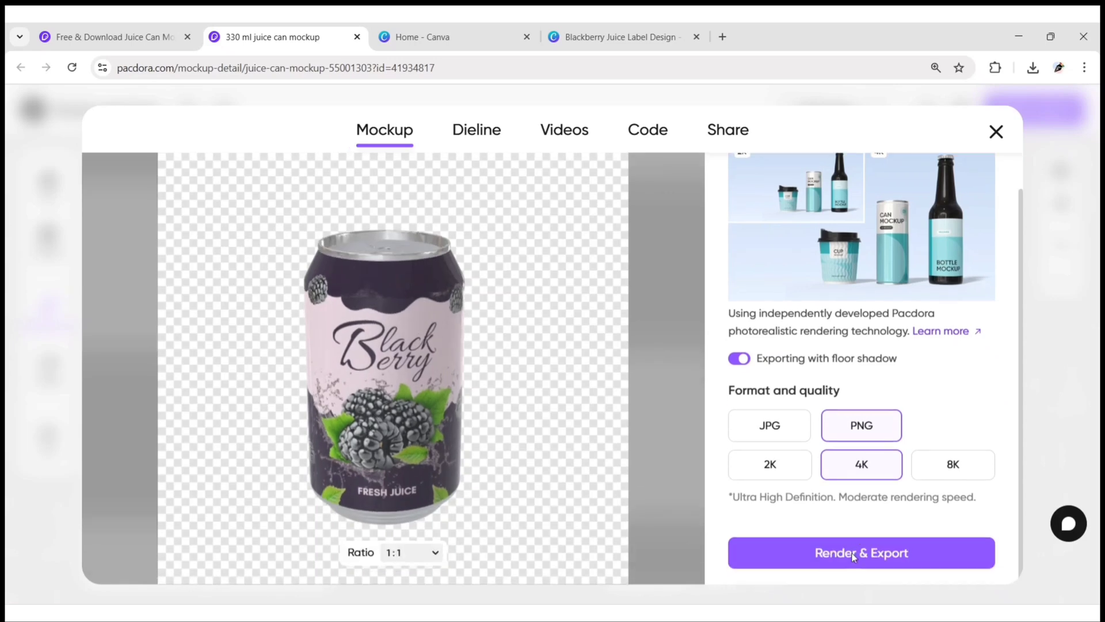
{"action": "left_click", "coordinate": [886, 557]}
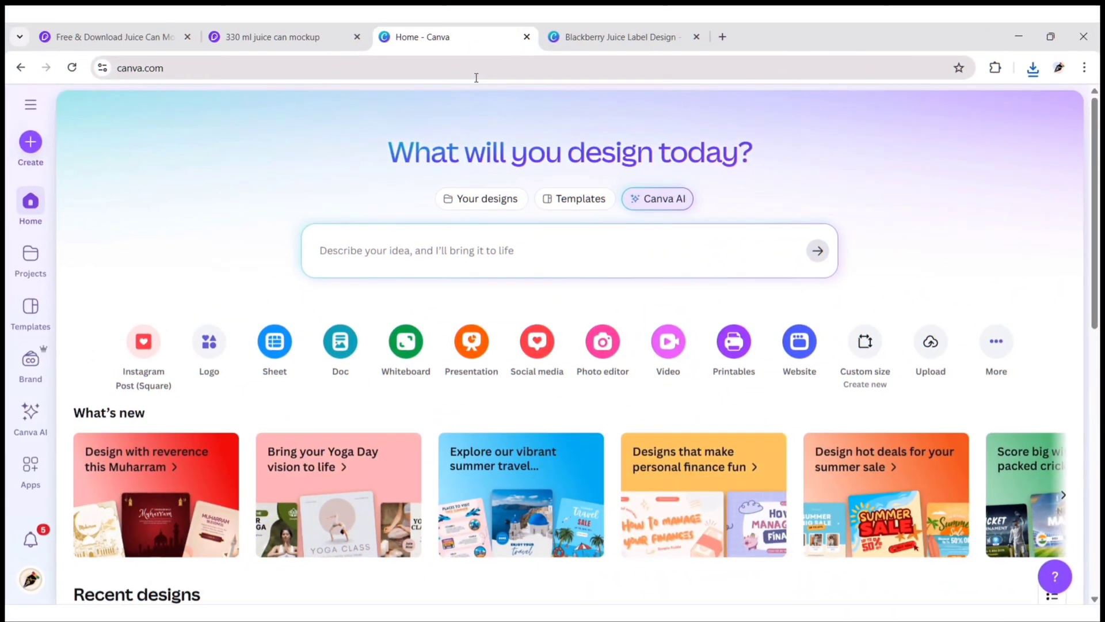
- Create a custom-size blank design of 1080 × 1350 px
{"action": "left_click", "coordinate": [863, 345]}
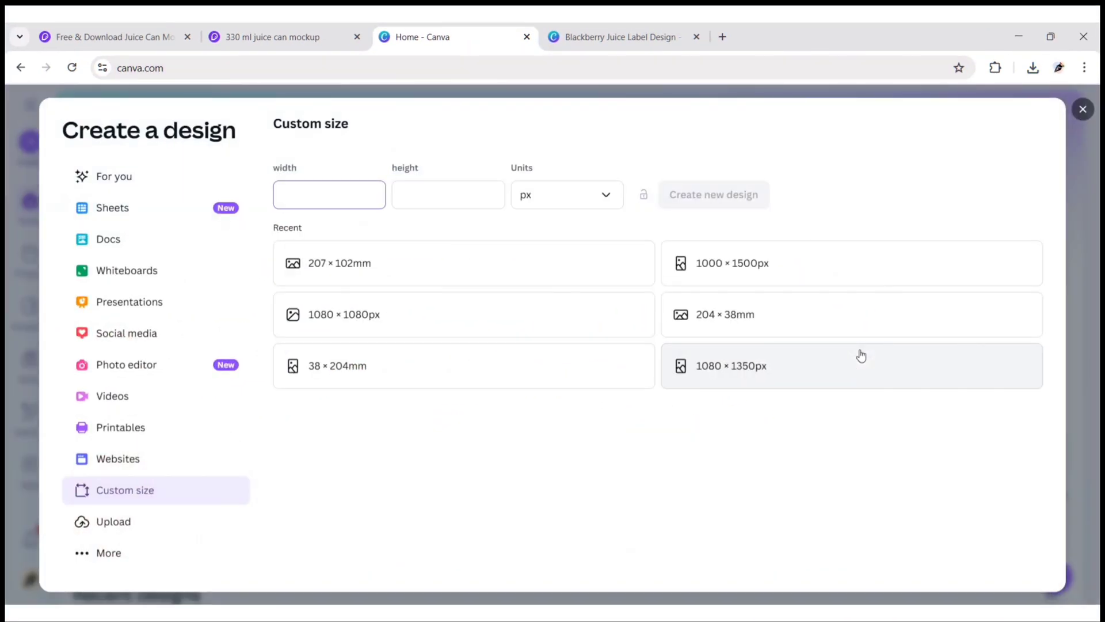
{"action": "type", "text": "1080"}
{"action": "key", "text": "Tab"}
{"action": "type", "text": "1350"}
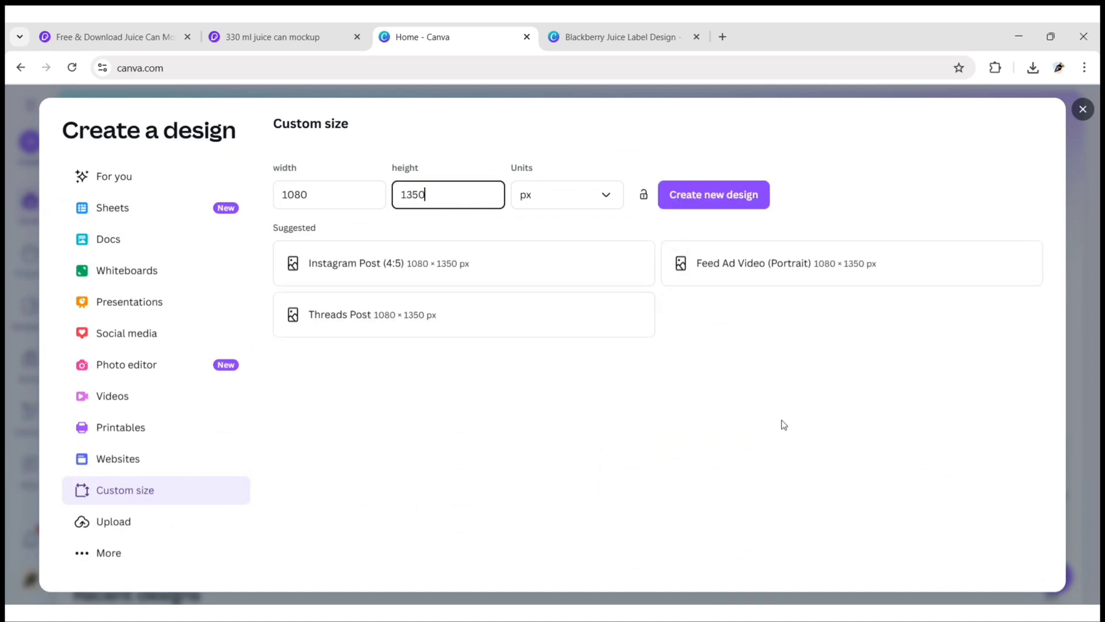
{"action": "left_click", "coordinate": [714, 195]}
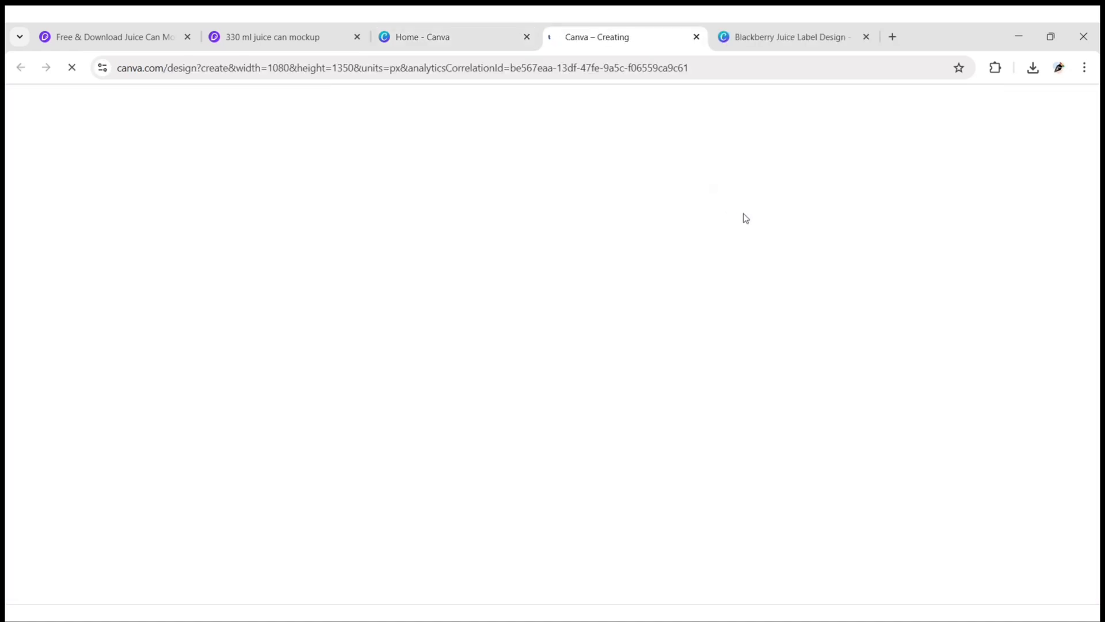